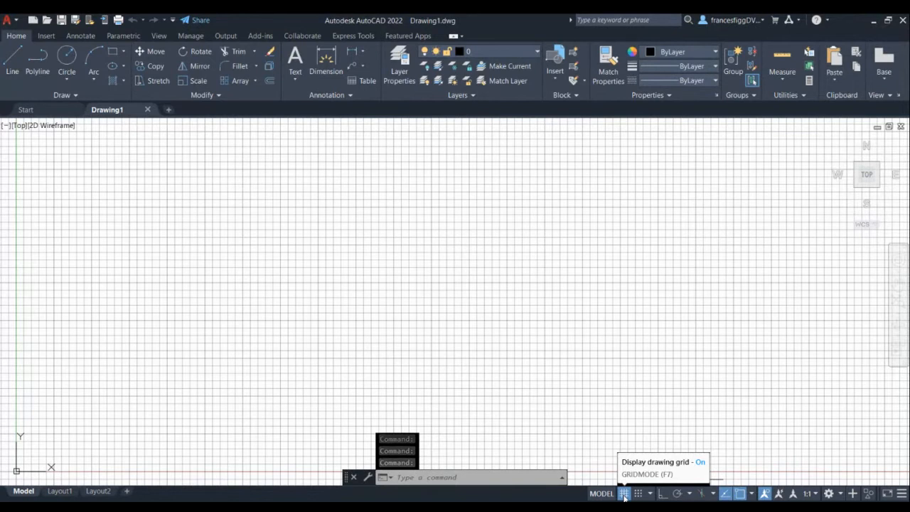
- Turn off the drawing grid and set the drawing's length unit type to Architectural
{"action": "left_click", "coordinate": [624, 497]}
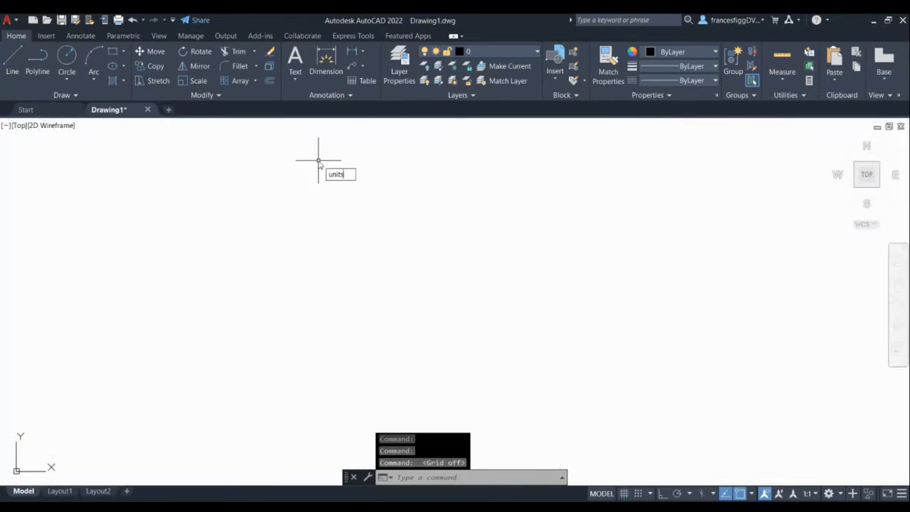
{"action": "key", "text": "Return"}
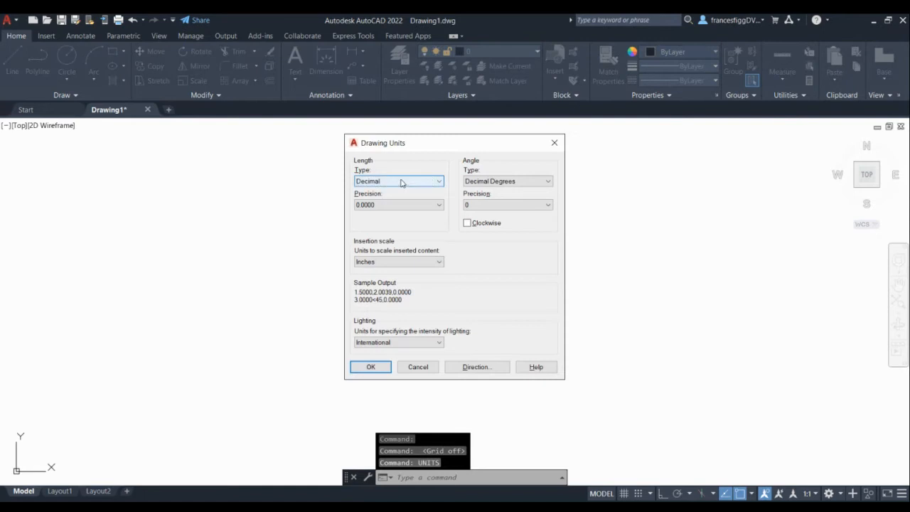
{"action": "key", "text": "Up"}
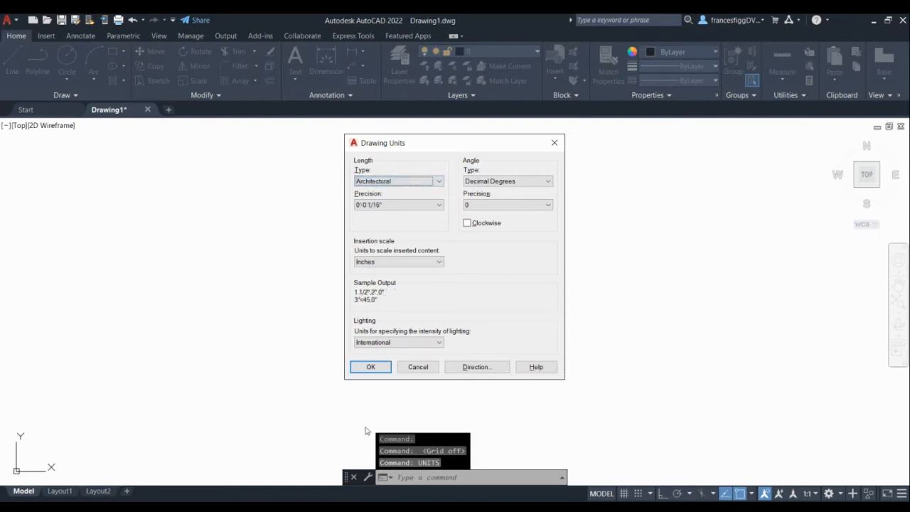
{"action": "left_click", "coordinate": [368, 368]}
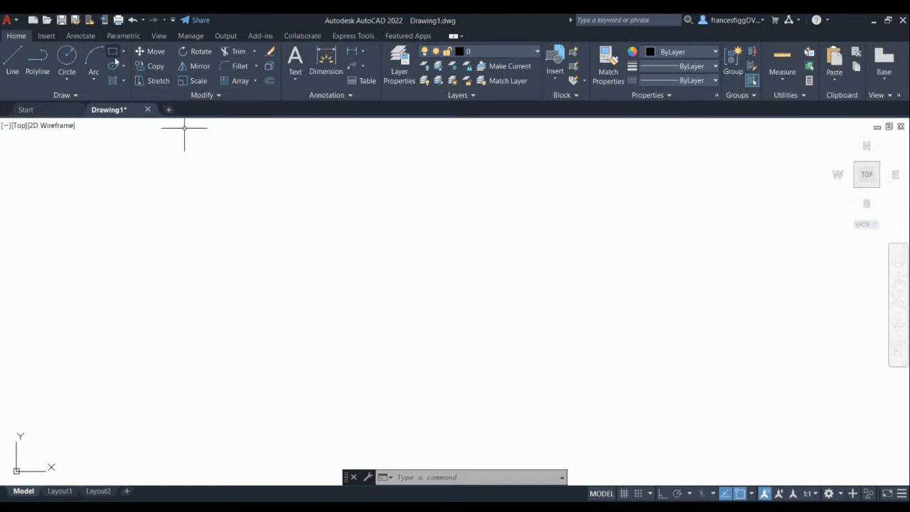
- Draw a rectangle by dimensions in the empty drawing, 25' long and 16' wide
{"action": "left_click", "coordinate": [113, 52]}
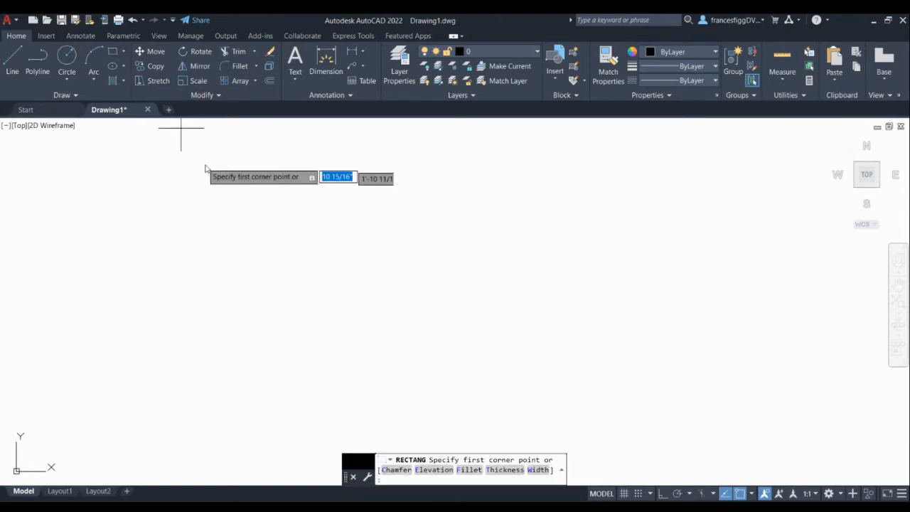
{"action": "left_click", "coordinate": [237, 196]}
{"action": "type", "text": "d"}
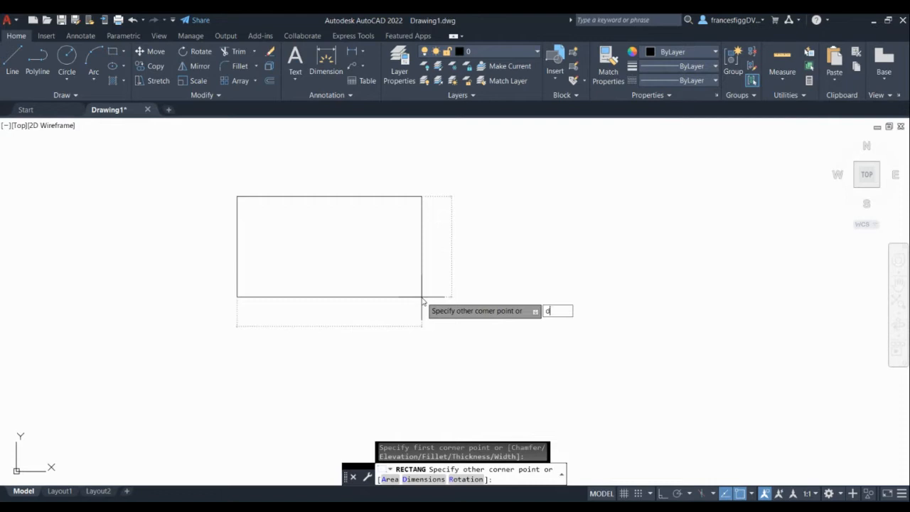
{"action": "key", "text": "Return"}
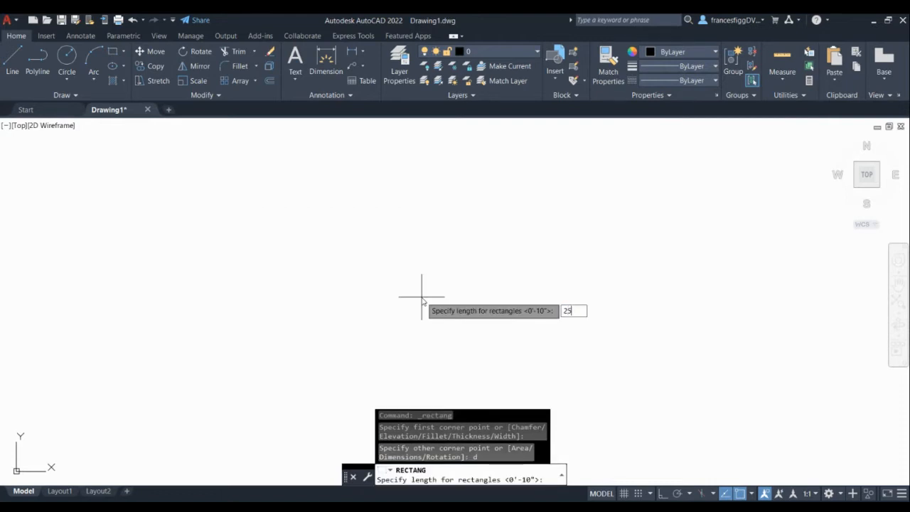
{"action": "type", "text": "25'"}
{"action": "key", "text": "Return"}
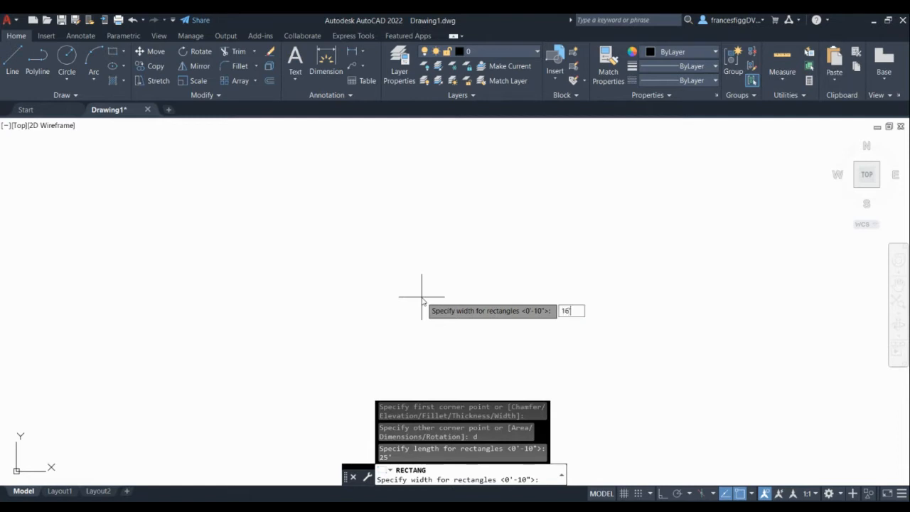
{"action": "type", "text": "16'"}
{"action": "key", "text": "Return"}
{"action": "scroll", "coordinate": [420, 281], "scroll_direction": "down", "scroll_amount": 3}
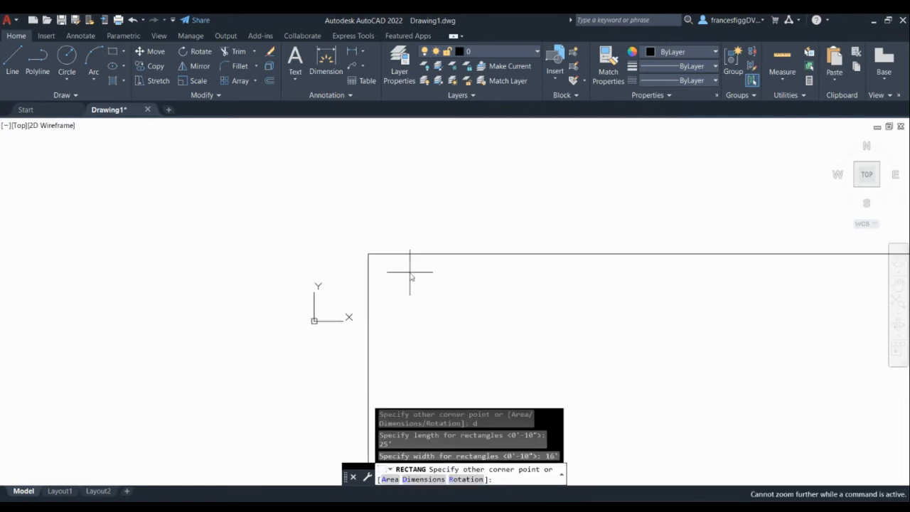
{"action": "scroll", "coordinate": [330, 201], "scroll_direction": "up", "scroll_amount": 5}
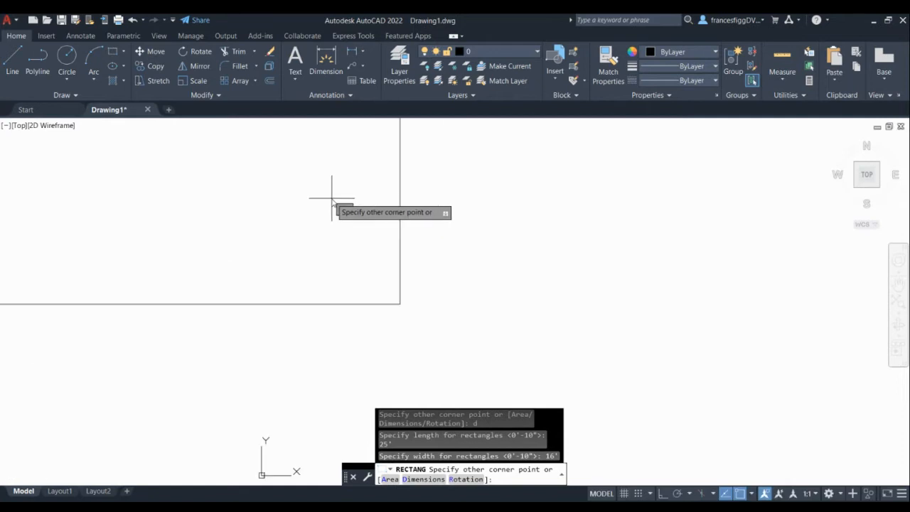
{"action": "scroll", "coordinate": [331, 201], "scroll_direction": "down", "scroll_amount": 4}
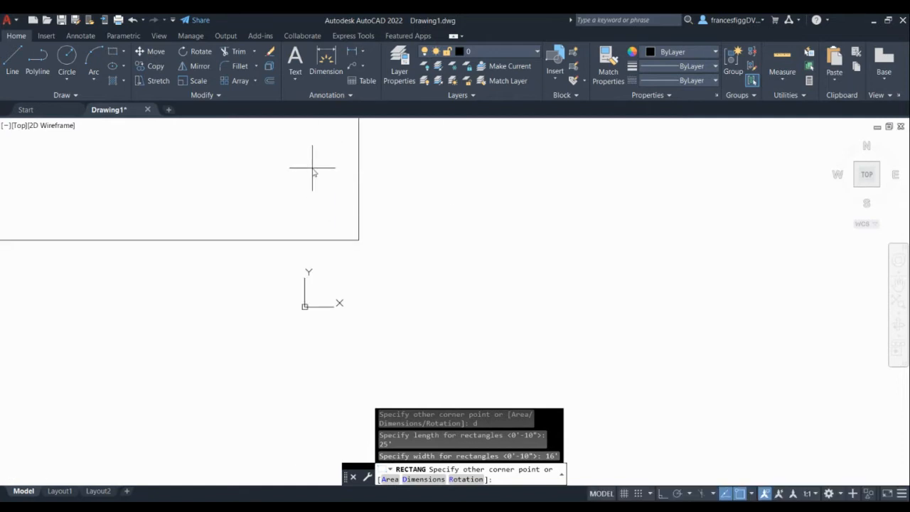
{"action": "left_click", "coordinate": [316, 173]}
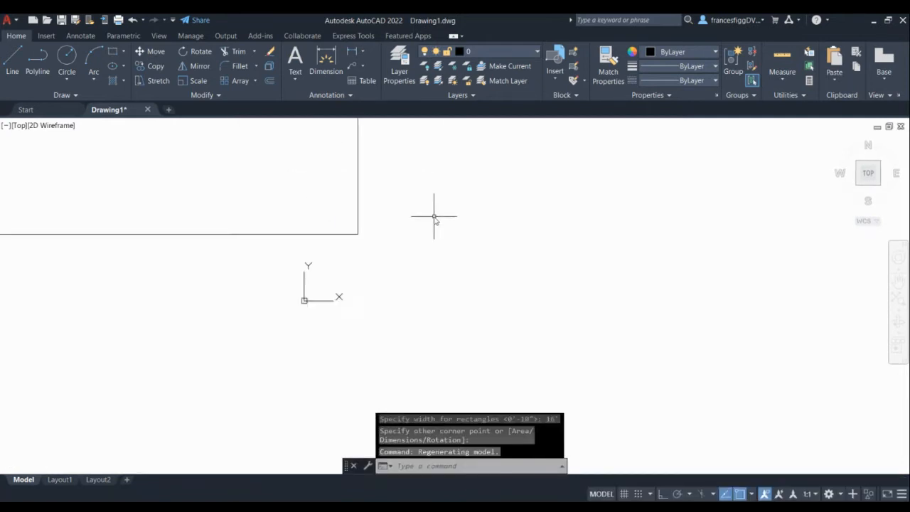
- Measure the sides of the rectangle with the Quick measure tool
{"action": "scroll", "coordinate": [432, 215], "scroll_direction": "down", "scroll_amount": 6}
{"action": "scroll", "coordinate": [390, 178], "scroll_direction": "up", "scroll_amount": 7}
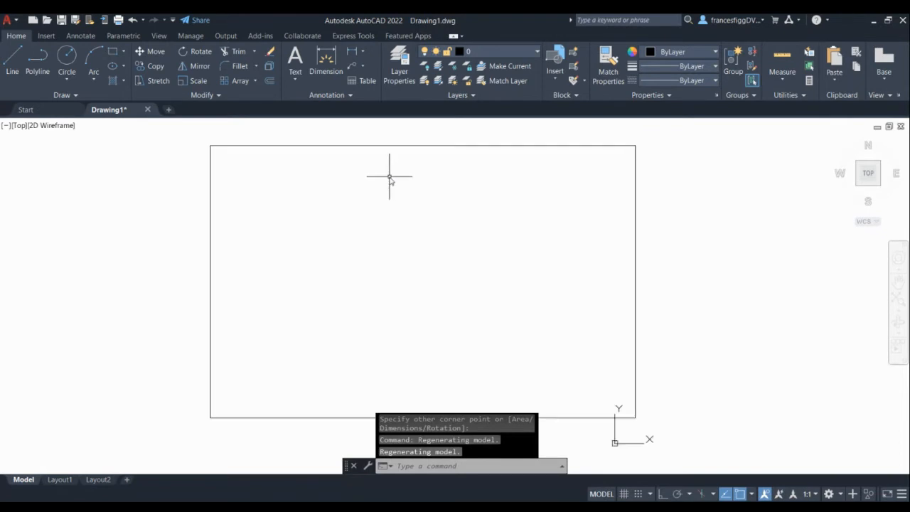
{"action": "left_click", "coordinate": [785, 79]}
{"action": "left_click", "coordinate": [791, 99]}
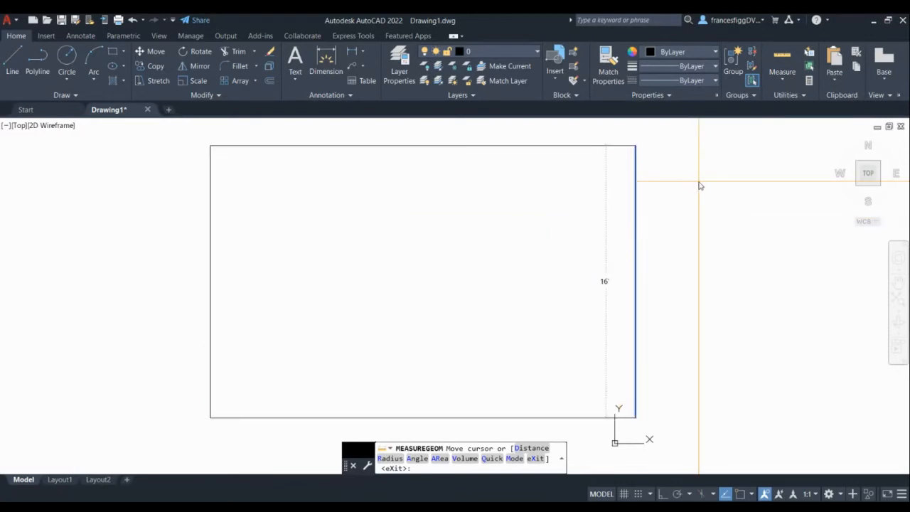
- Try to offset the rectangle inward through a freely picked point, and undo that offset
{"action": "left_click", "coordinate": [270, 82]}
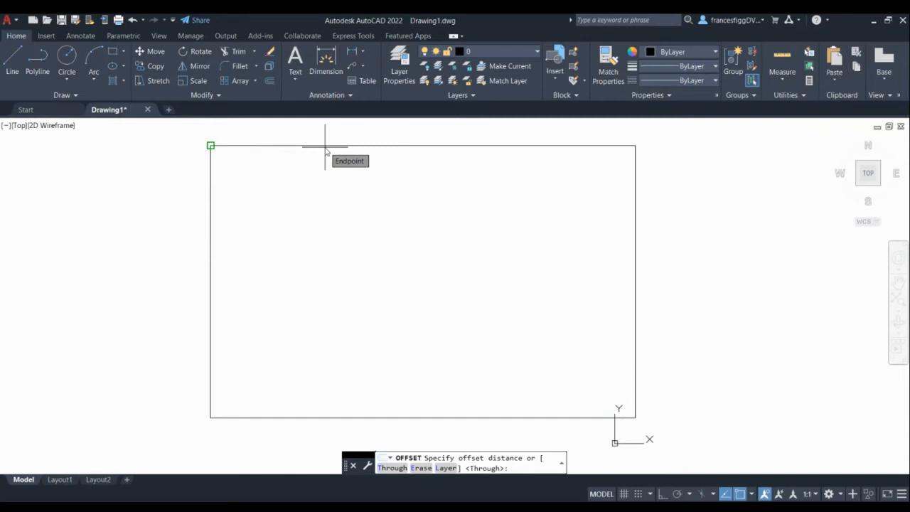
{"action": "key", "text": "Return"}
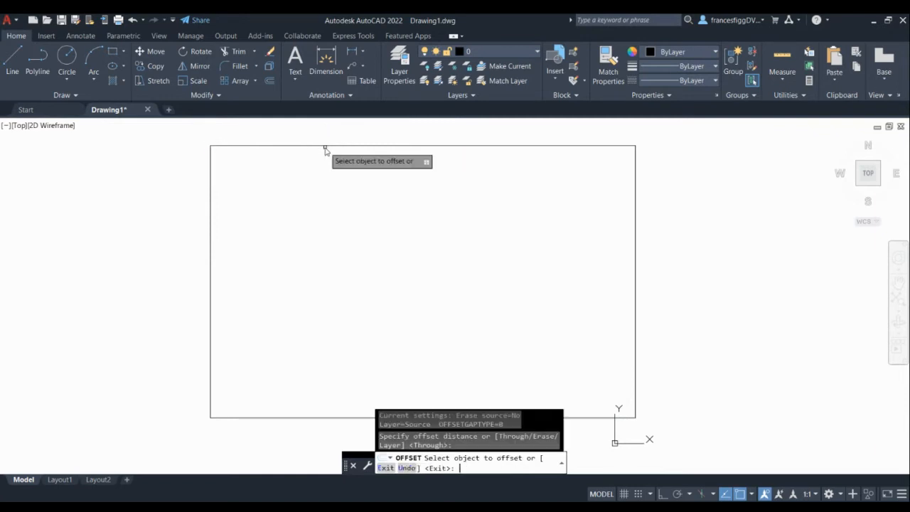
{"action": "left_click", "coordinate": [328, 146]}
{"action": "left_click", "coordinate": [358, 264]}
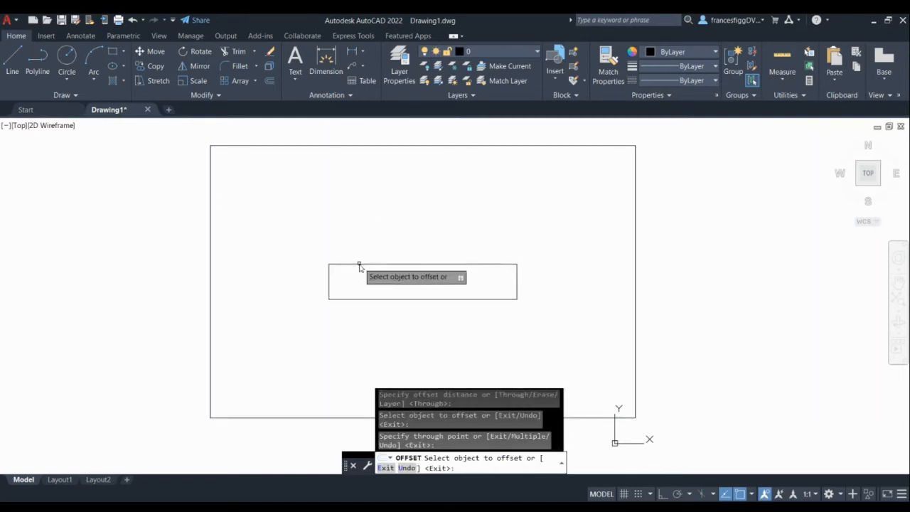
{"action": "key", "text": "ctrl+z"}
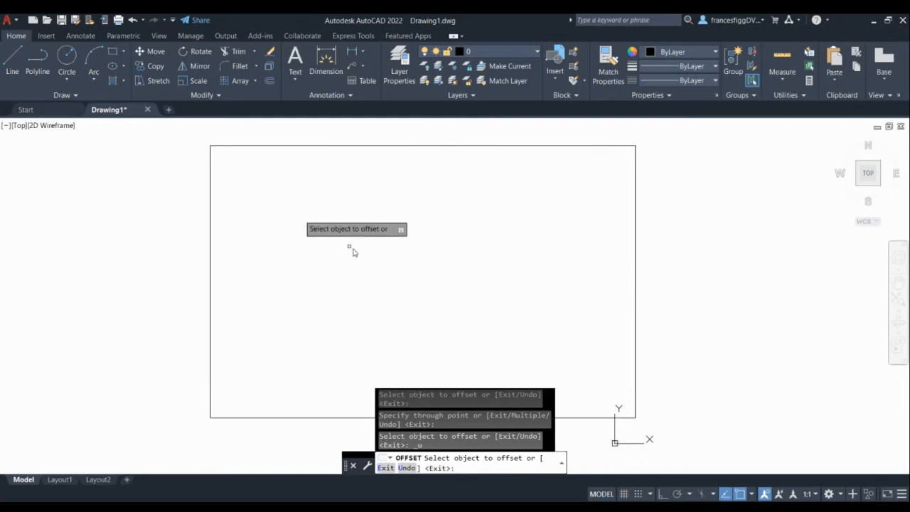
{"action": "left_click", "coordinate": [269, 82]}
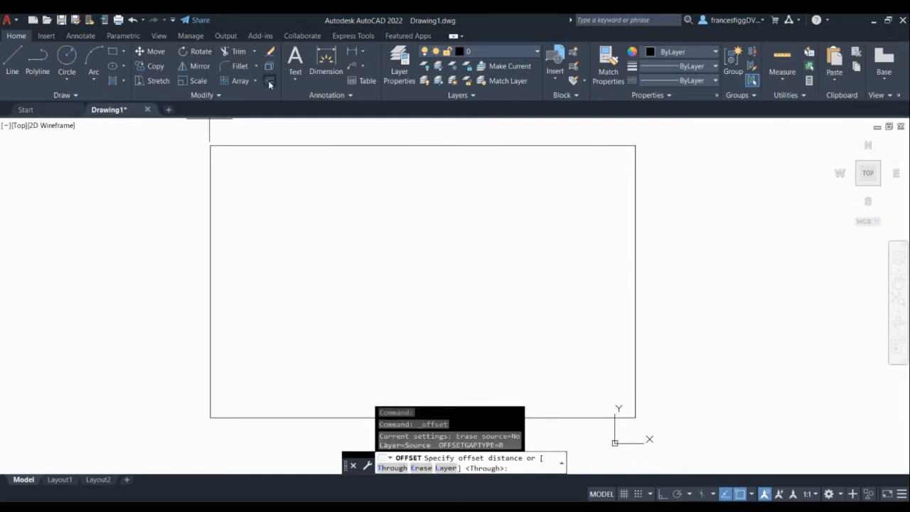
- Recheck the rectangle's length and width using Quick measure, and leave the command
{"action": "left_click", "coordinate": [785, 80]}
{"action": "left_click", "coordinate": [790, 98]}
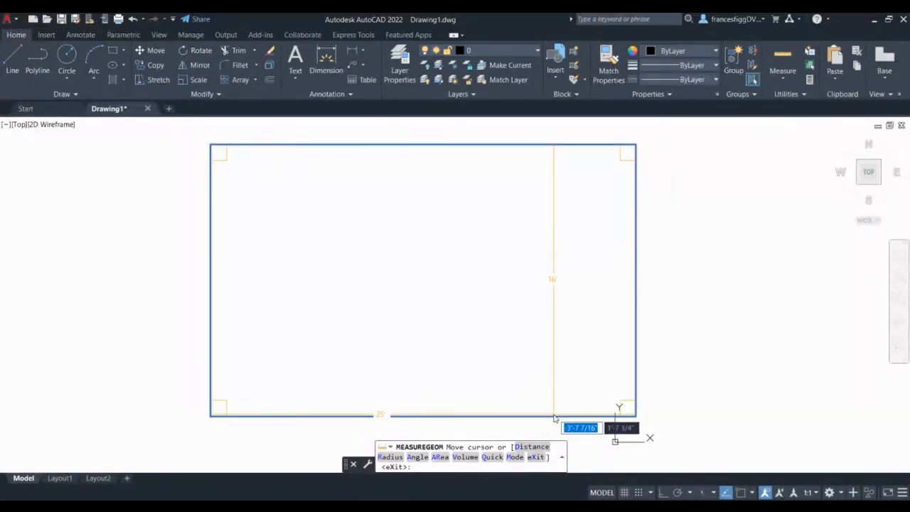
{"action": "key", "text": "Return"}
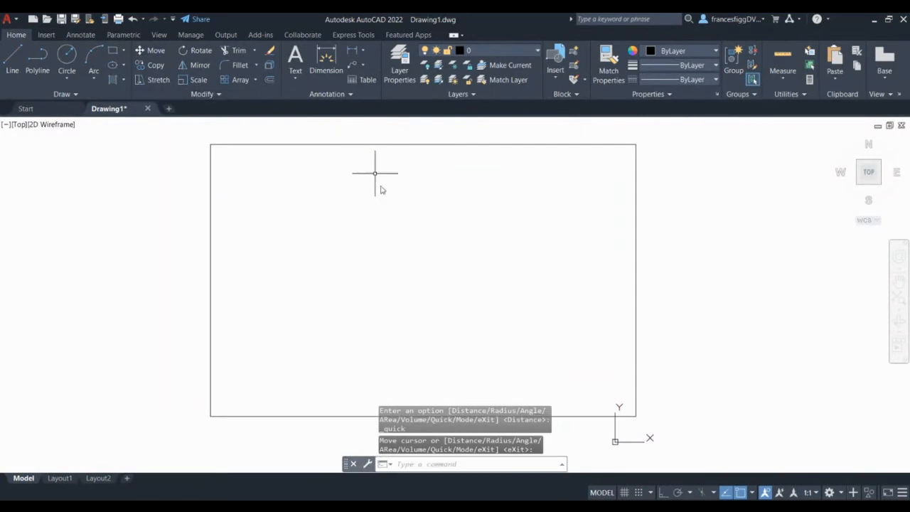
{"action": "key", "text": "Escape"}
{"action": "key", "text": "Escape"}
{"action": "key", "text": "Escape"}
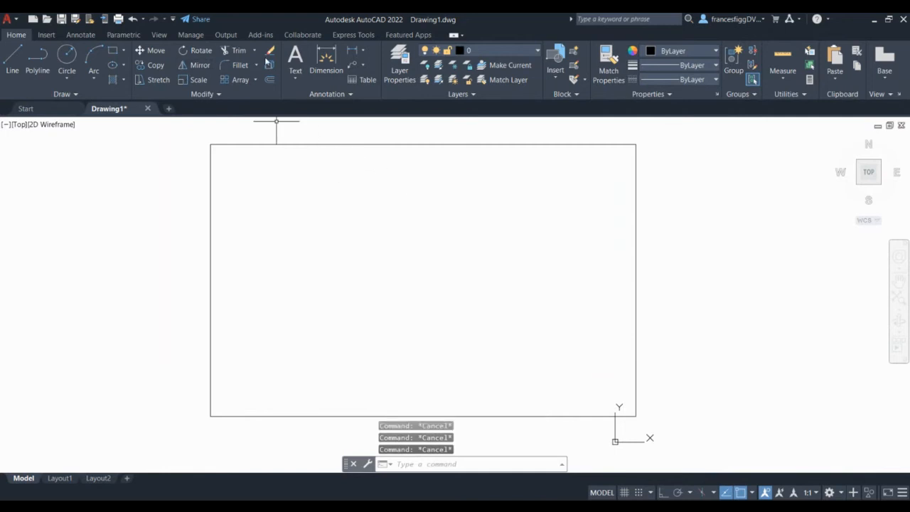
{"action": "left_click", "coordinate": [269, 79]}
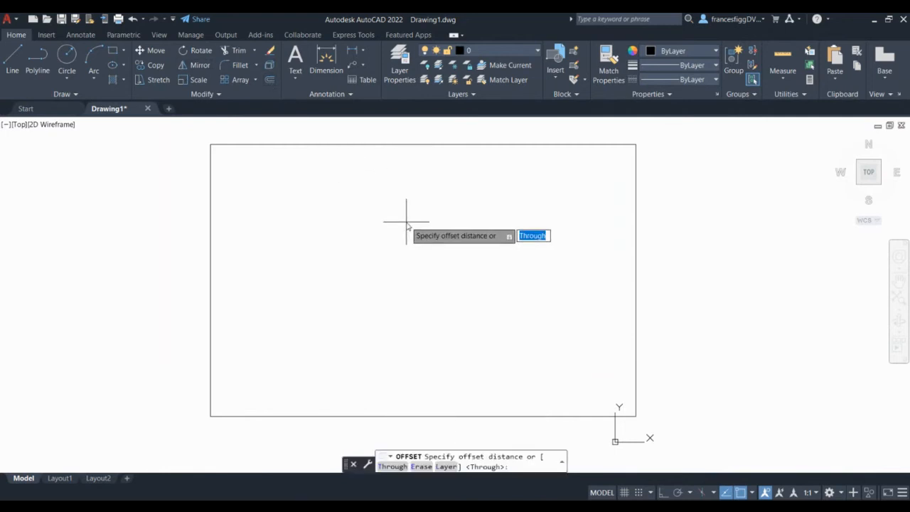
{"action": "type", "text": "1"}
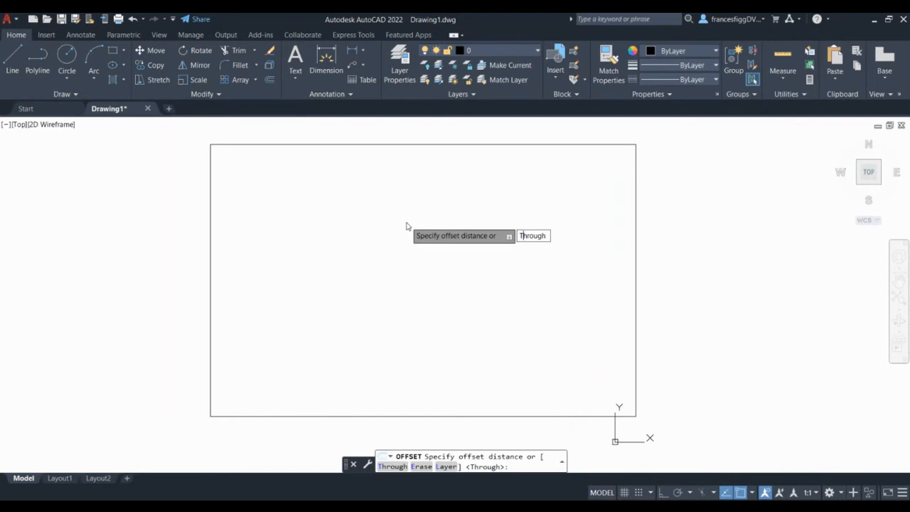
{"action": "key", "text": "Return"}
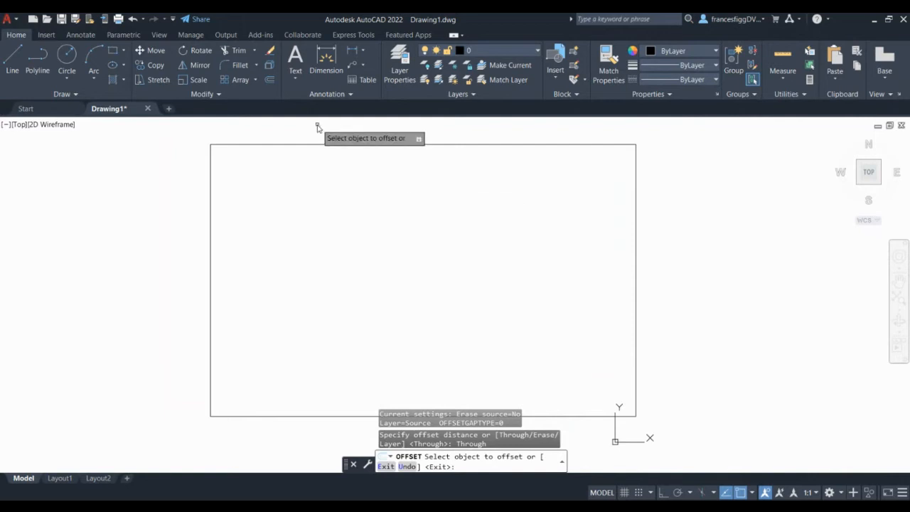
- Offset the rectangle 6" to the inside to form the outer wall thickness
{"action": "left_click", "coordinate": [270, 78]}
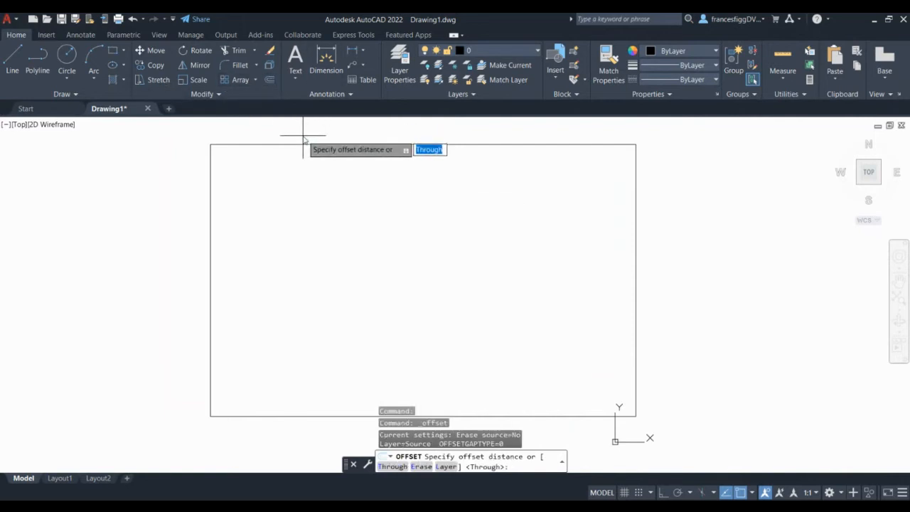
{"action": "key", "text": "Return"}
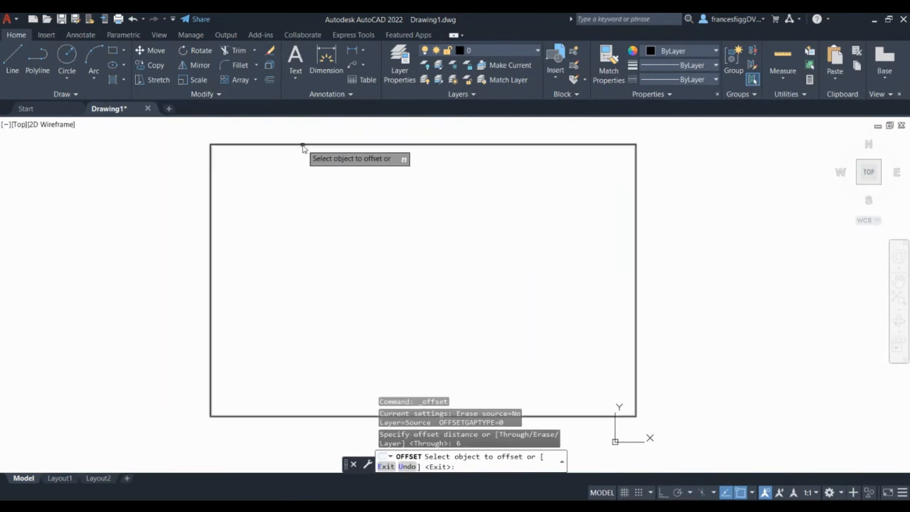
{"action": "left_click", "coordinate": [302, 144]}
{"action": "left_click", "coordinate": [313, 207]}
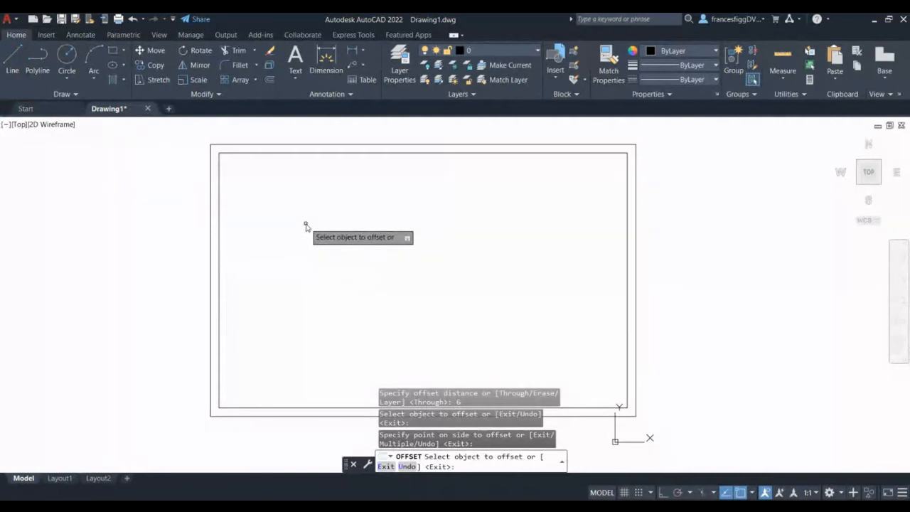
{"action": "key", "text": "Escape"}
- Explode both the outer and the inner rectangle into separate lines
{"action": "left_click", "coordinate": [658, 146]}
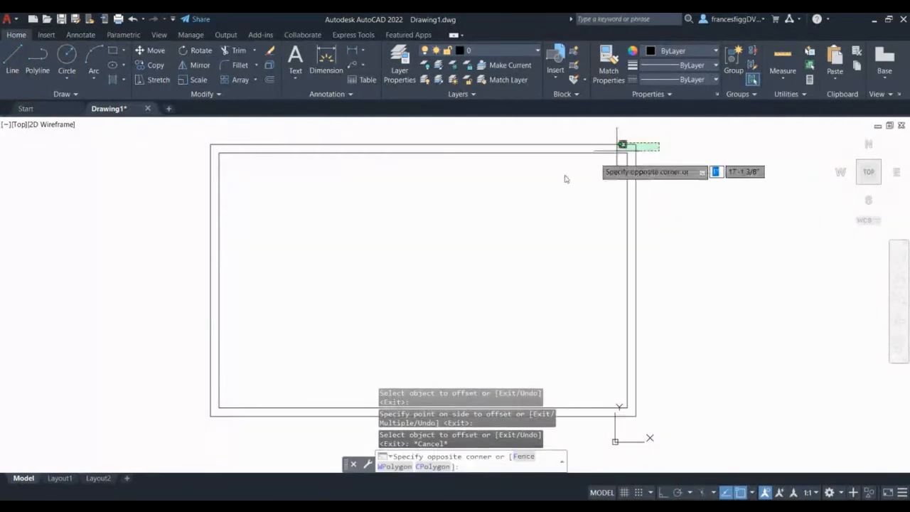
{"action": "left_click", "coordinate": [561, 180]}
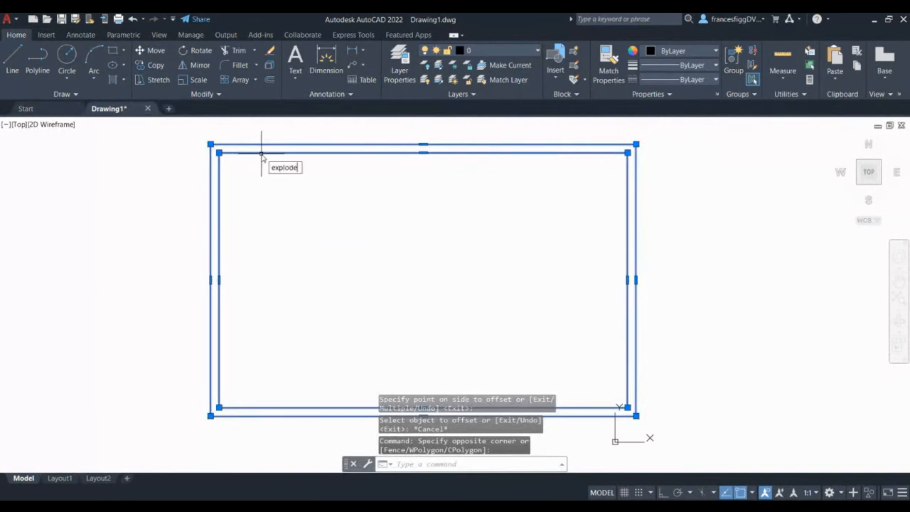
{"action": "key", "text": "Return"}
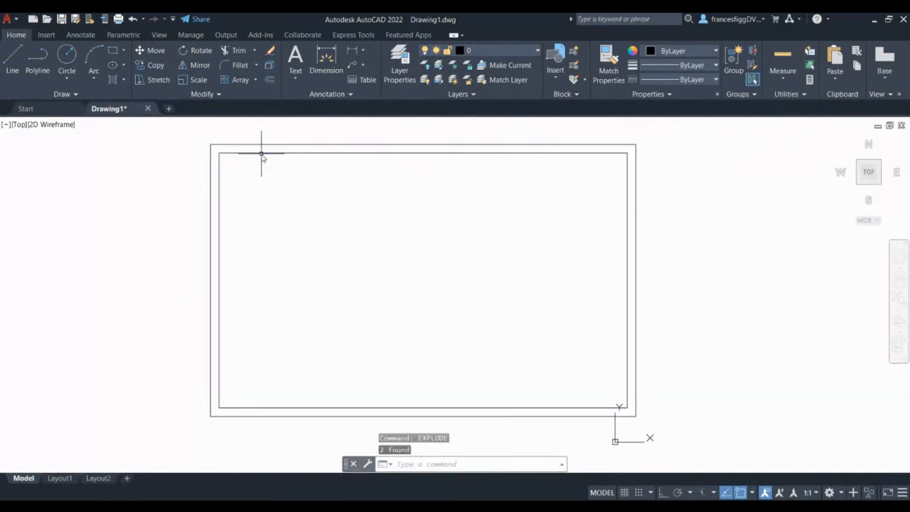
- Offset the inner line of the left wall 6' into the room
{"action": "left_click", "coordinate": [270, 78]}
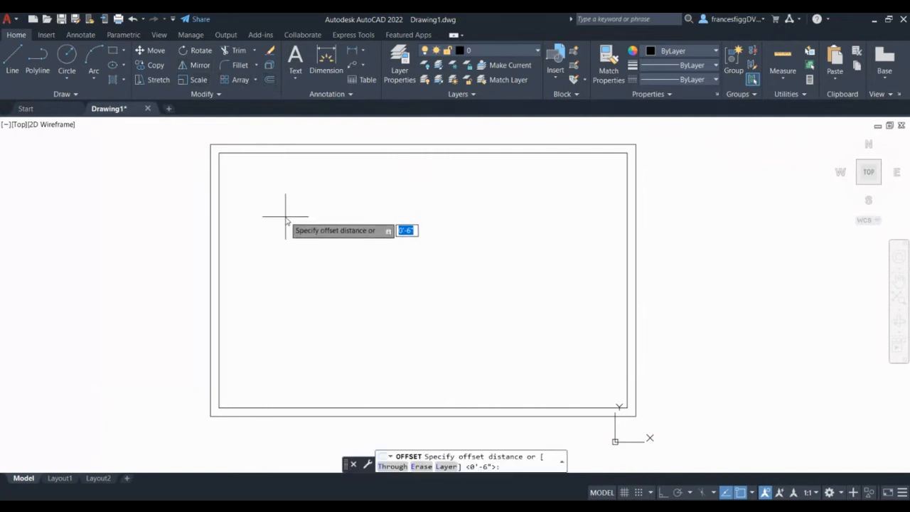
{"action": "type", "text": "6'"}
{"action": "key", "text": "Return"}
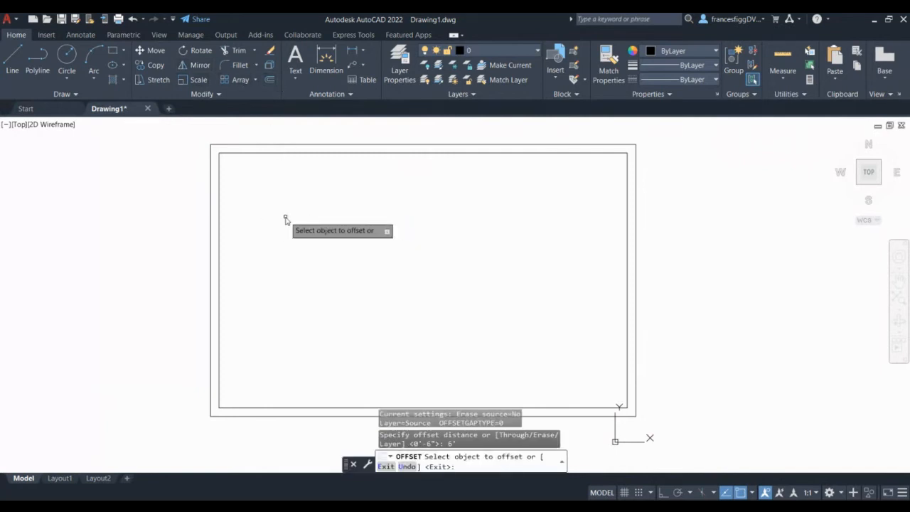
{"action": "left_click", "coordinate": [218, 201]}
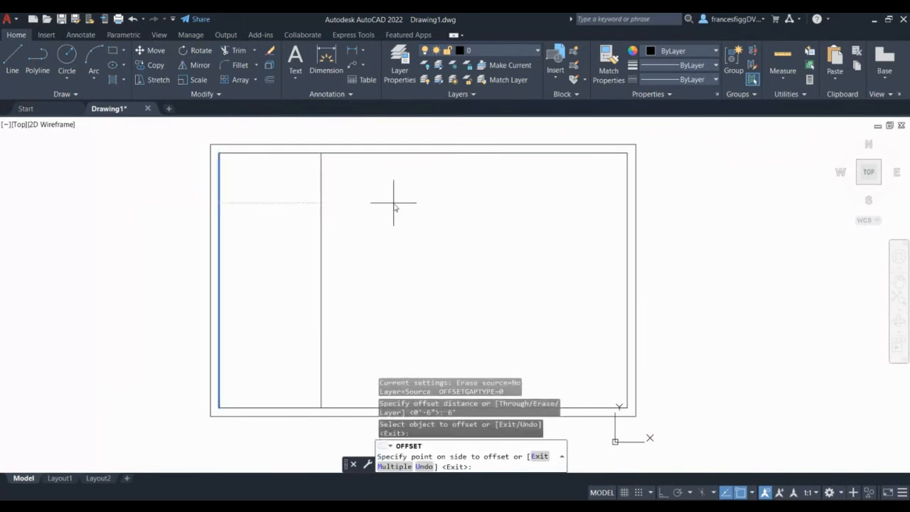
{"action": "left_click", "coordinate": [395, 204]}
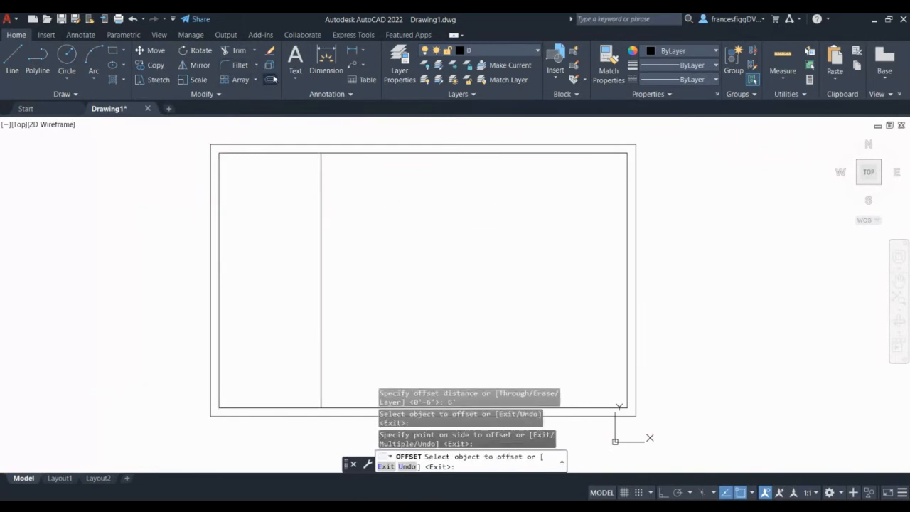
- Offset the inner line of the top wall 6'6" down into the room
{"action": "left_click", "coordinate": [270, 79]}
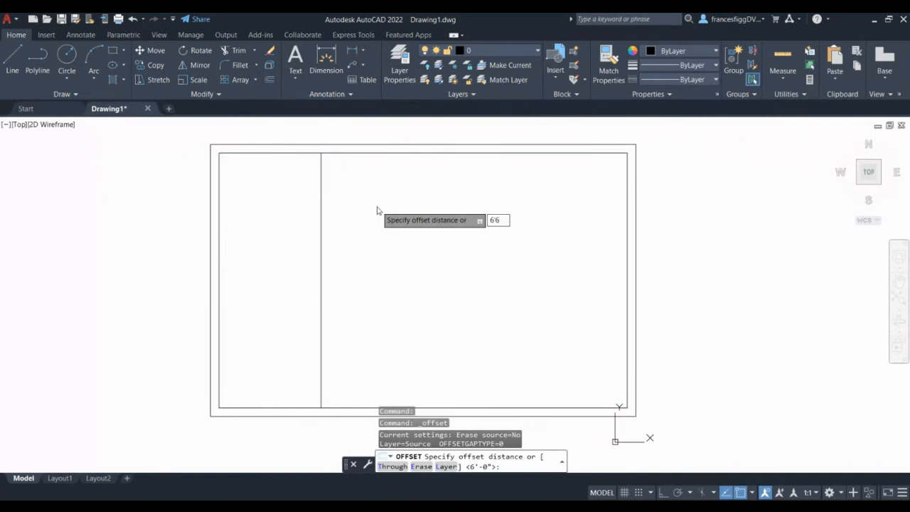
{"action": "type", "text": "6'6"}
{"action": "key", "text": "Return"}
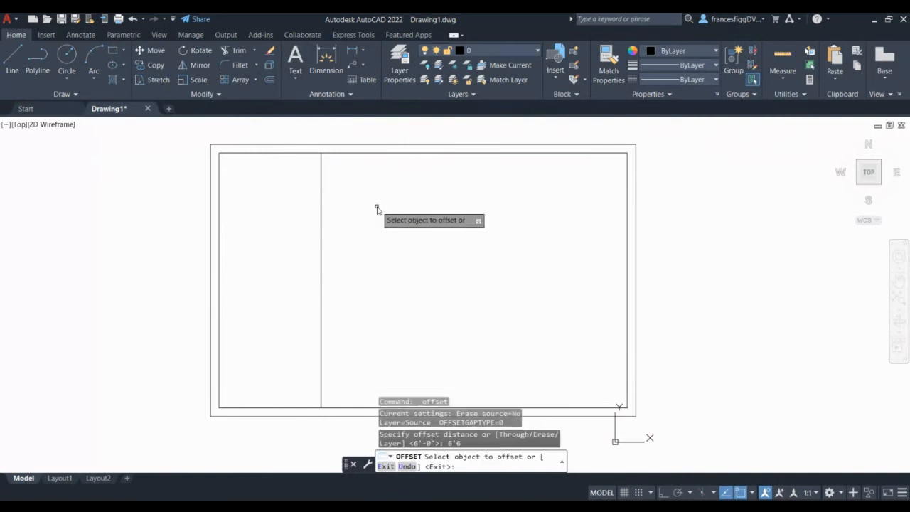
{"action": "left_click", "coordinate": [285, 154]}
{"action": "left_click", "coordinate": [308, 235]}
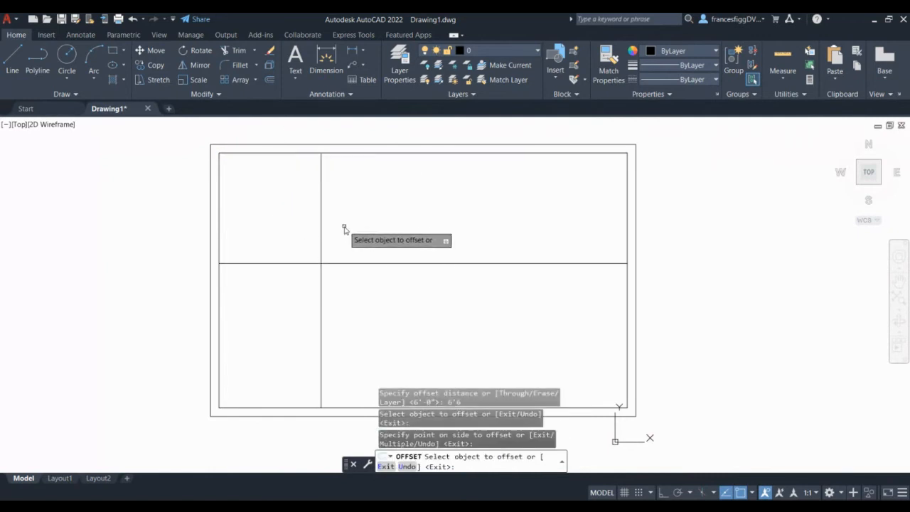
- Offset the vertical interior line 4" to the right and the horizontal interior line 4" downward to give both walls thickness
{"action": "left_click", "coordinate": [268, 82]}
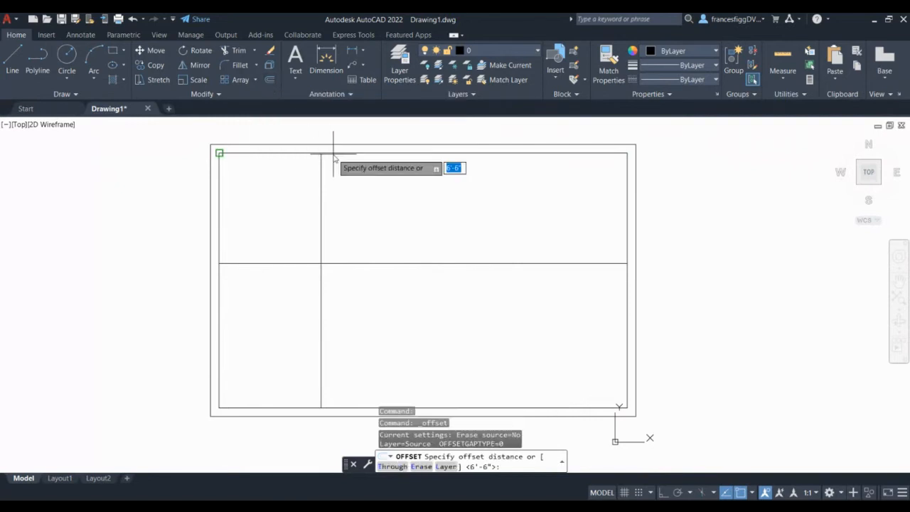
{"action": "type", "text": "4"}
{"action": "key", "text": "Return"}
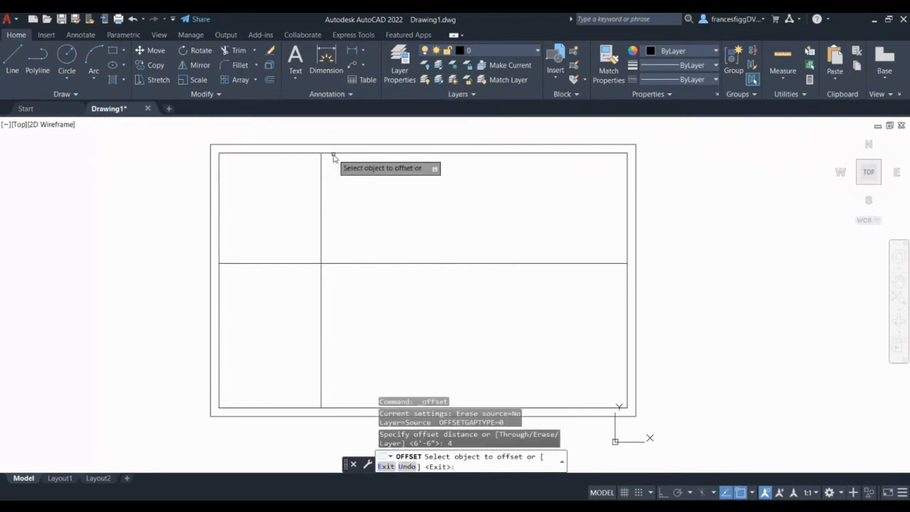
{"action": "left_click", "coordinate": [320, 198]}
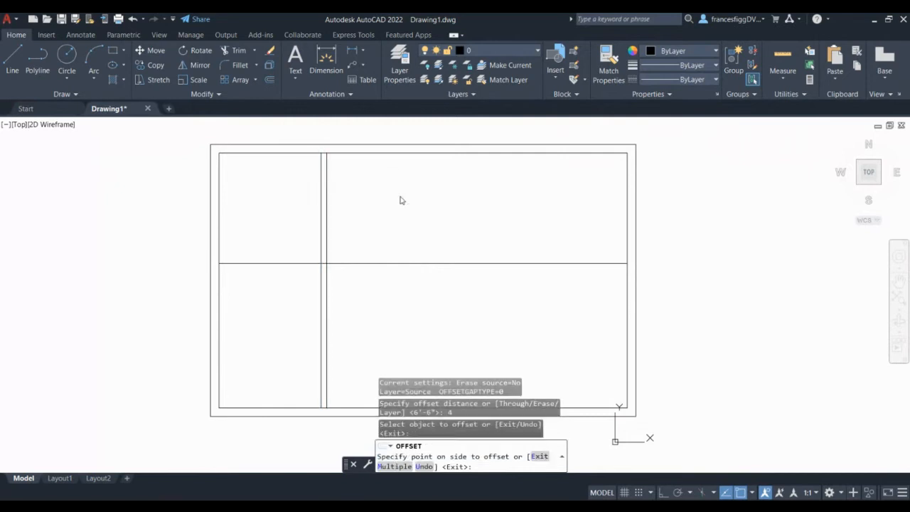
{"action": "left_click", "coordinate": [400, 199]}
{"action": "left_click", "coordinate": [295, 263]}
{"action": "left_click", "coordinate": [301, 316]}
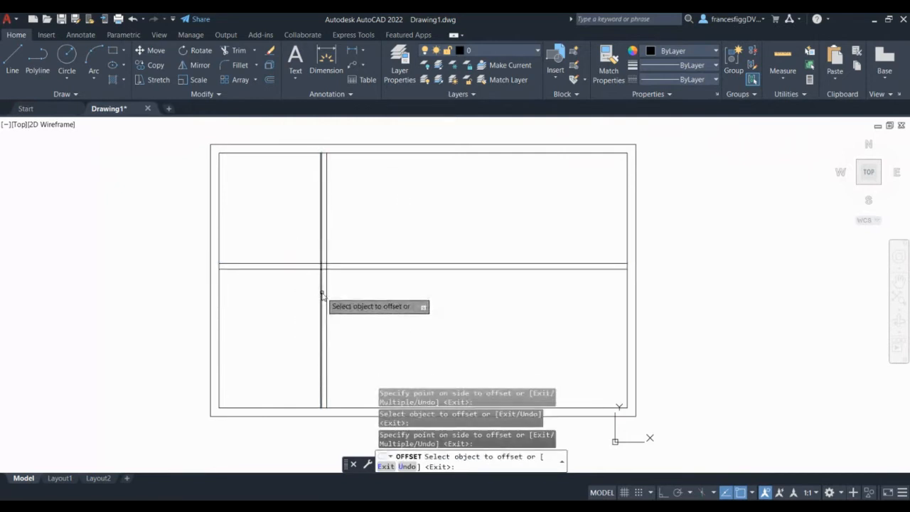
- Trim away the part of the vertical interior wall's two lines below the horizontal interior wall
{"action": "left_click", "coordinate": [234, 50]}
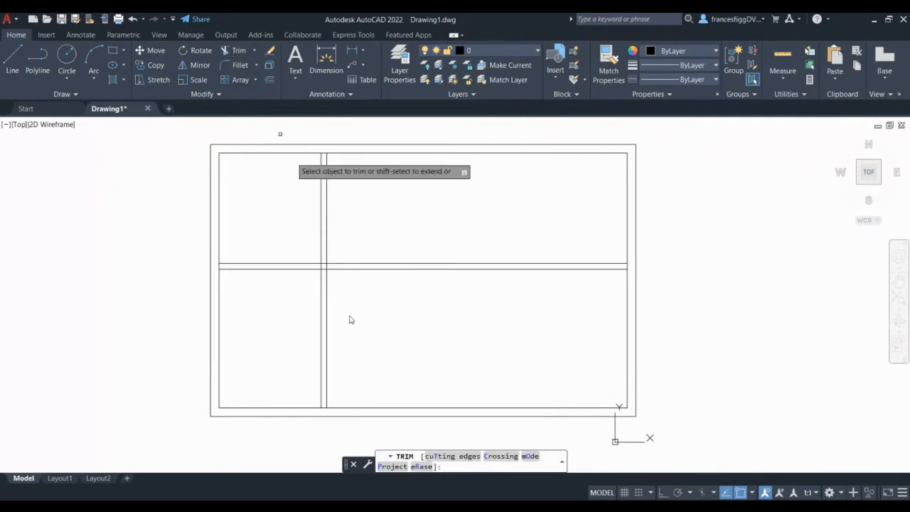
{"action": "left_click", "coordinate": [355, 319]}
{"action": "left_click", "coordinate": [285, 346]}
{"action": "key", "text": "Return"}
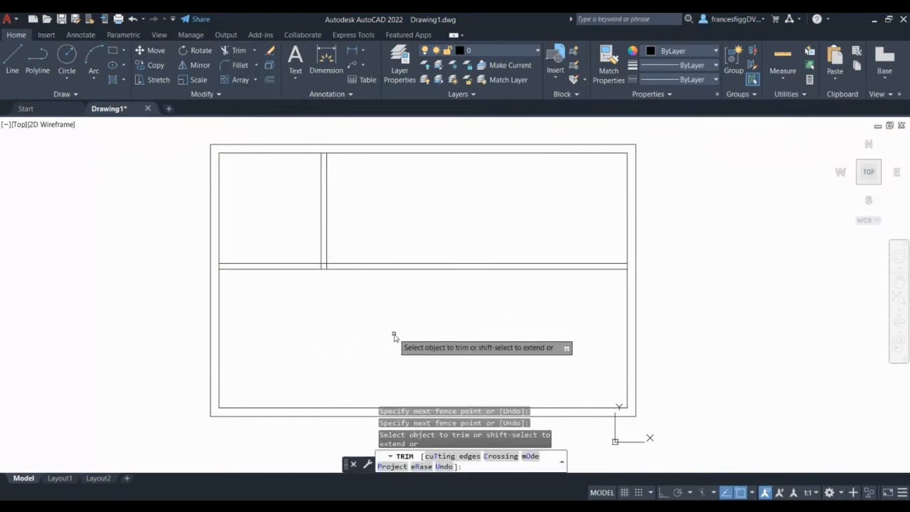
{"action": "left_click", "coordinate": [326, 237]}
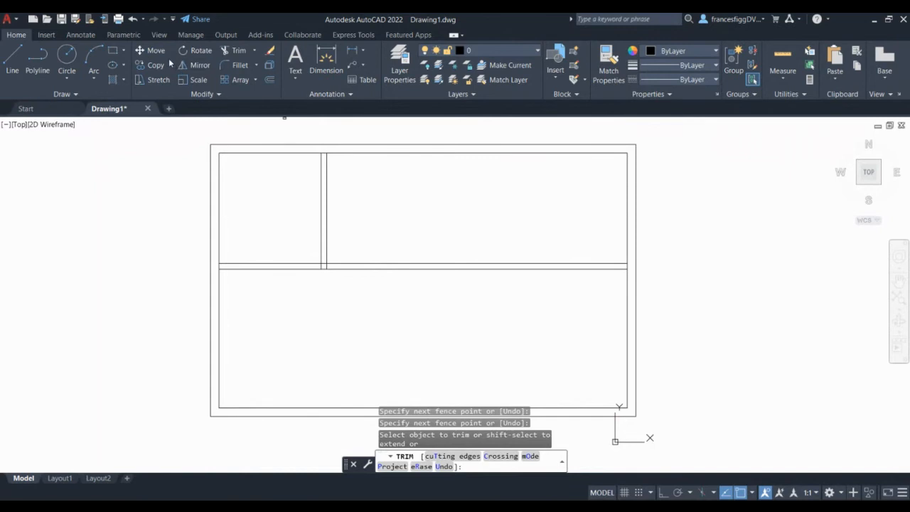
- Offset the right line of the vertical interior wall by 363 to the right, and leave the command
{"action": "left_click", "coordinate": [269, 81]}
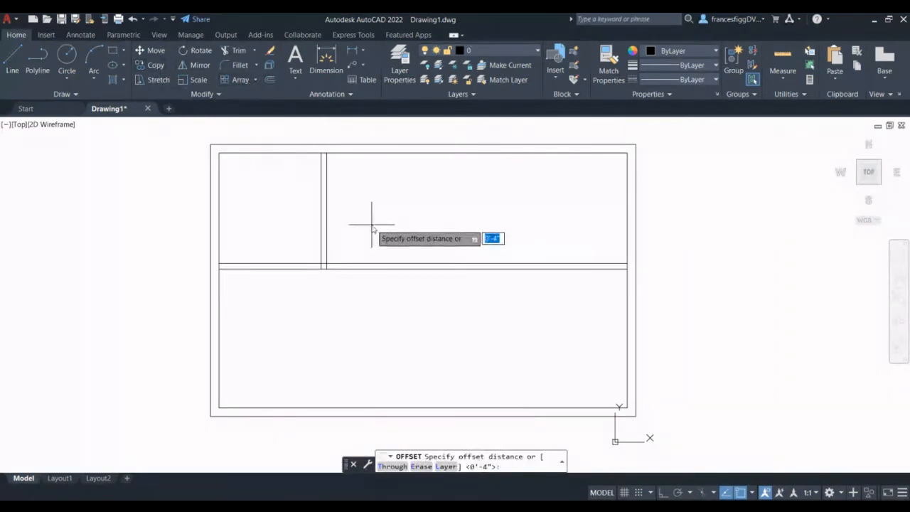
{"action": "key", "text": "Return"}
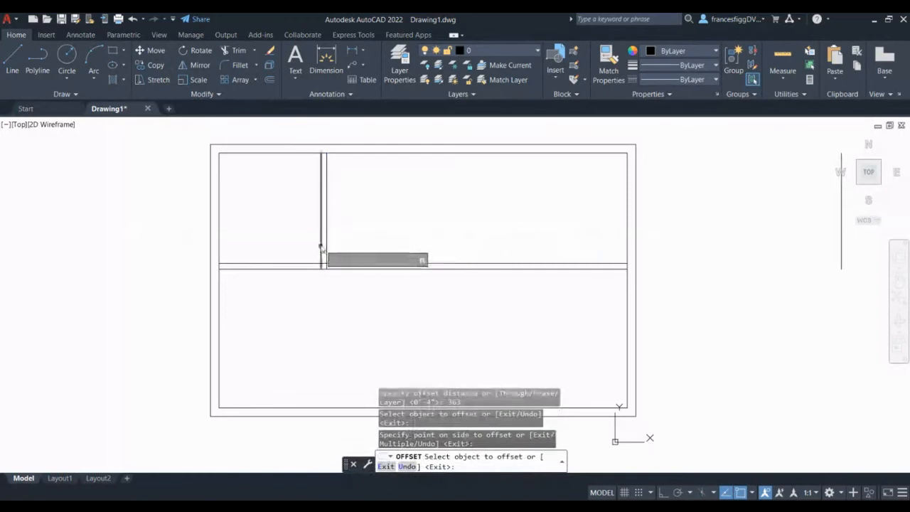
{"action": "left_click", "coordinate": [326, 246]}
{"action": "left_click", "coordinate": [381, 245]}
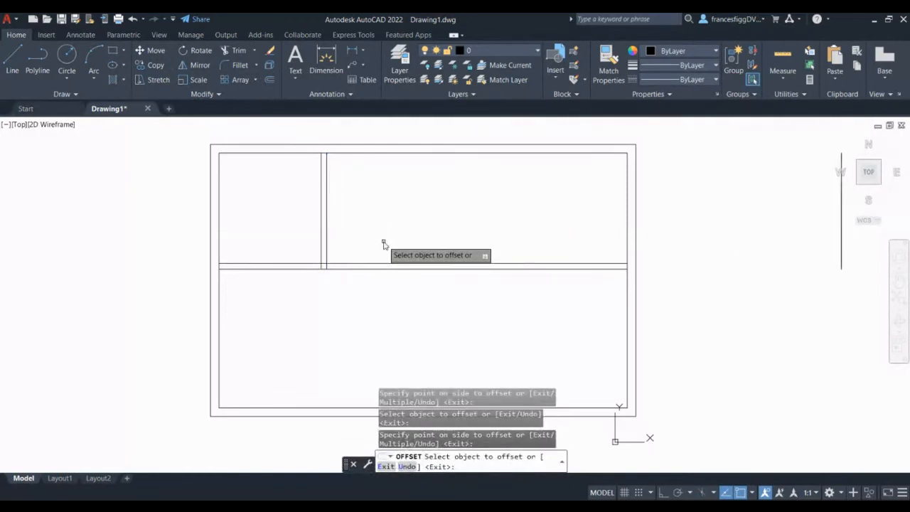
{"action": "key", "text": "Escape"}
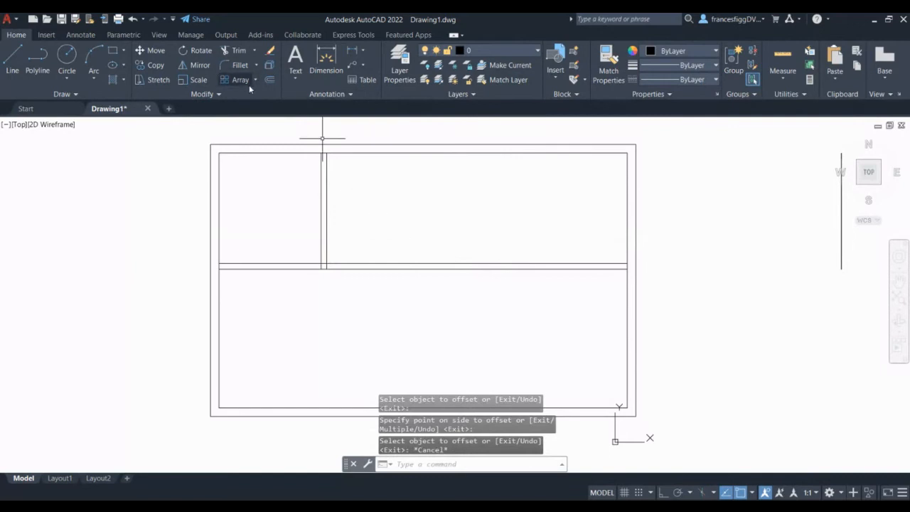
{"action": "left_click", "coordinate": [269, 79]}
{"action": "type", "text": "3"}
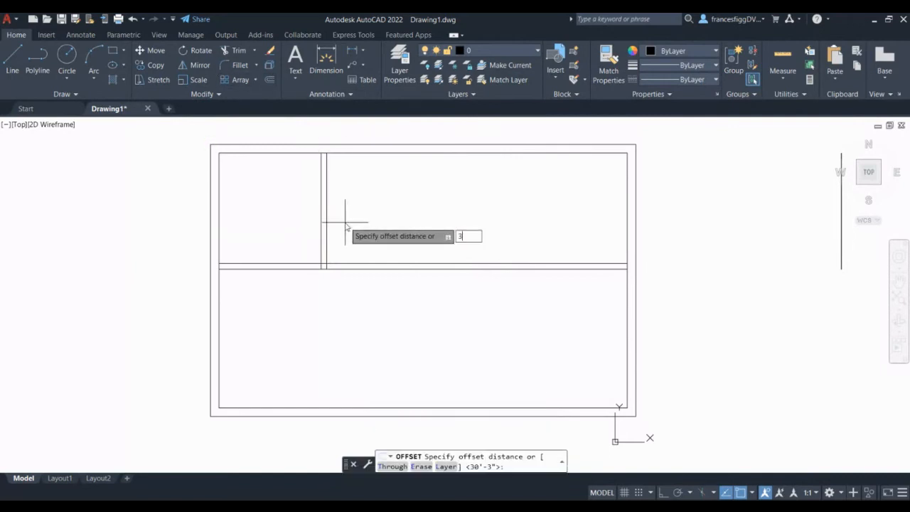
{"action": "type", "text": "'"}
{"action": "key", "text": "Return"}
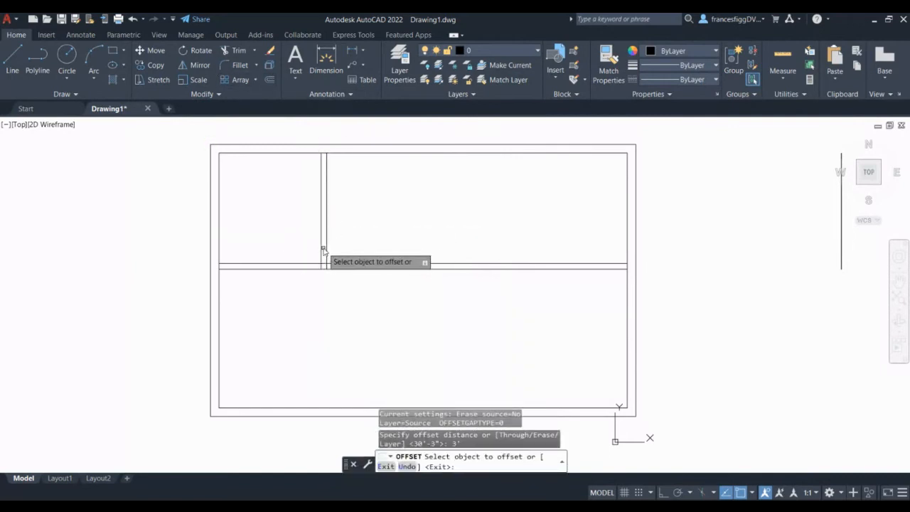
{"action": "left_click", "coordinate": [323, 251]}
{"action": "left_click", "coordinate": [299, 252]}
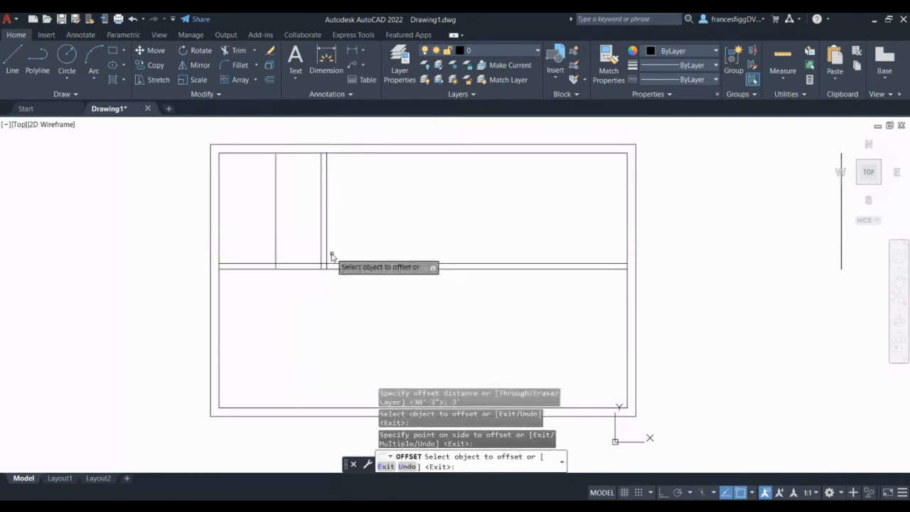
{"action": "key", "text": "ctrl+z"}
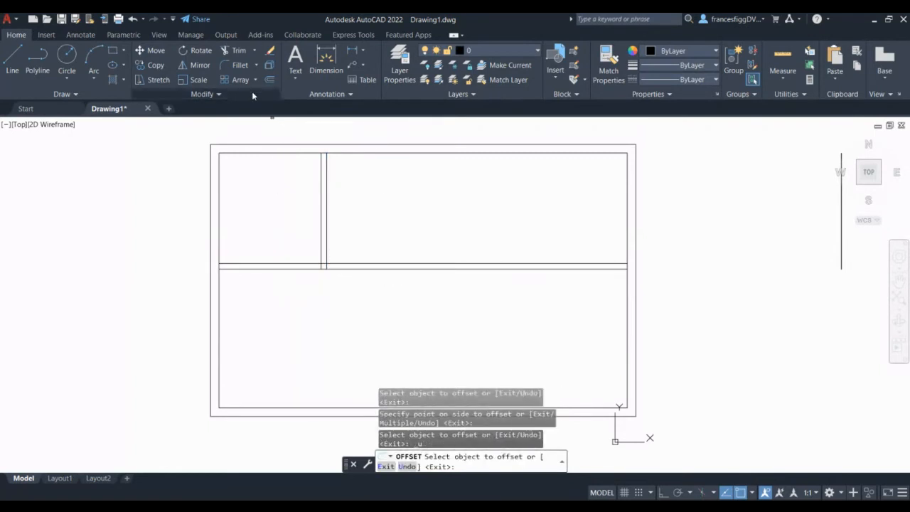
- Offset the right line of the vertical interior wall 3' to the right
{"action": "left_click", "coordinate": [270, 80]}
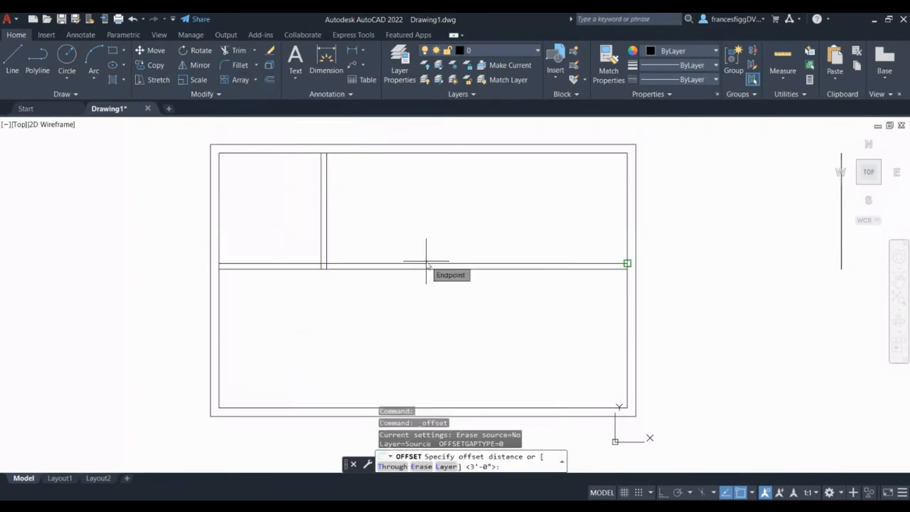
{"action": "key", "text": "Return"}
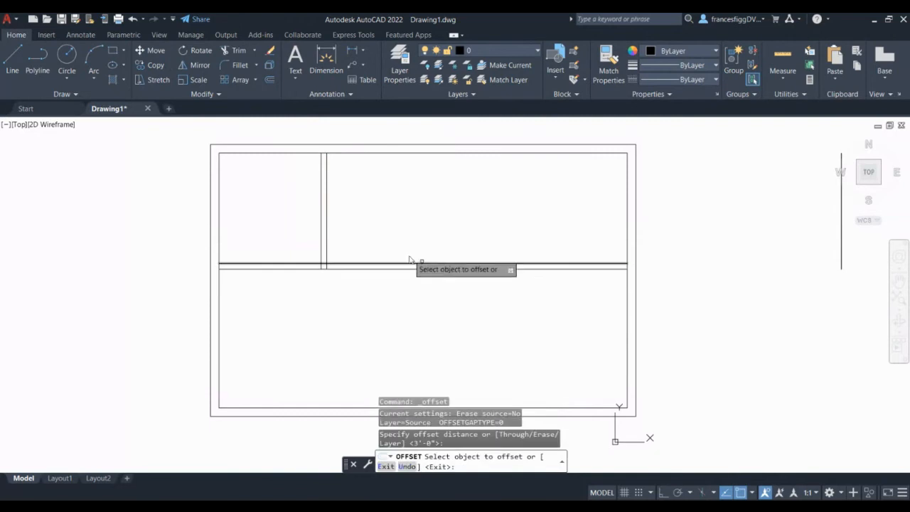
{"action": "left_click", "coordinate": [326, 224]}
{"action": "left_click", "coordinate": [409, 227]}
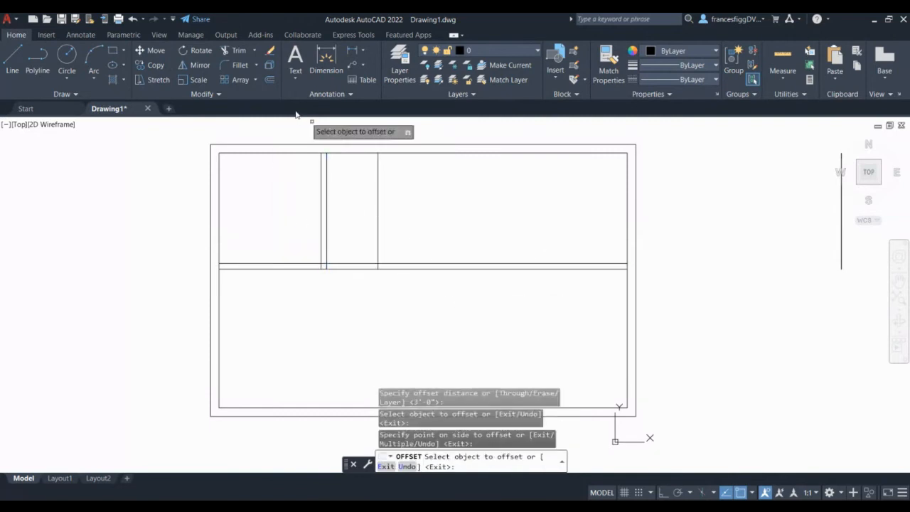
- Offset the new vertical line 4" to the right to form the second vertical interior wall
{"action": "left_click", "coordinate": [270, 80]}
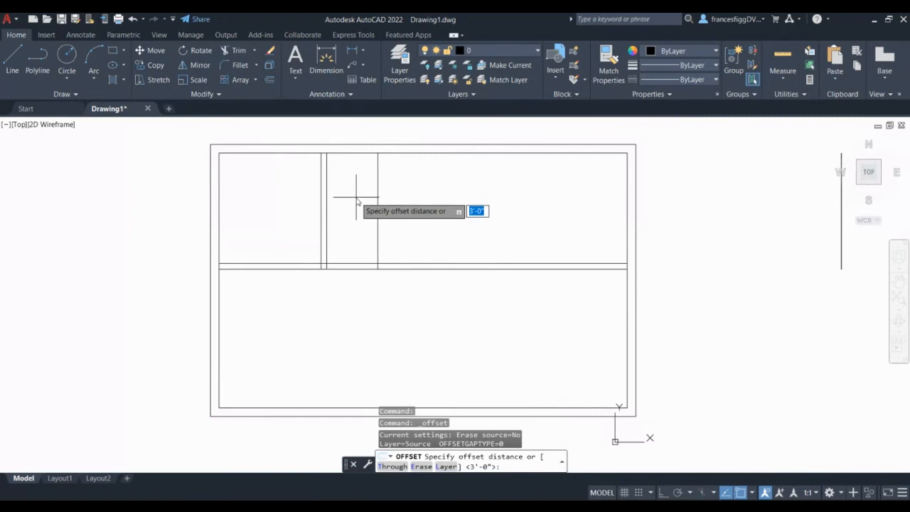
{"action": "type", "text": "4"}
{"action": "key", "text": "Return"}
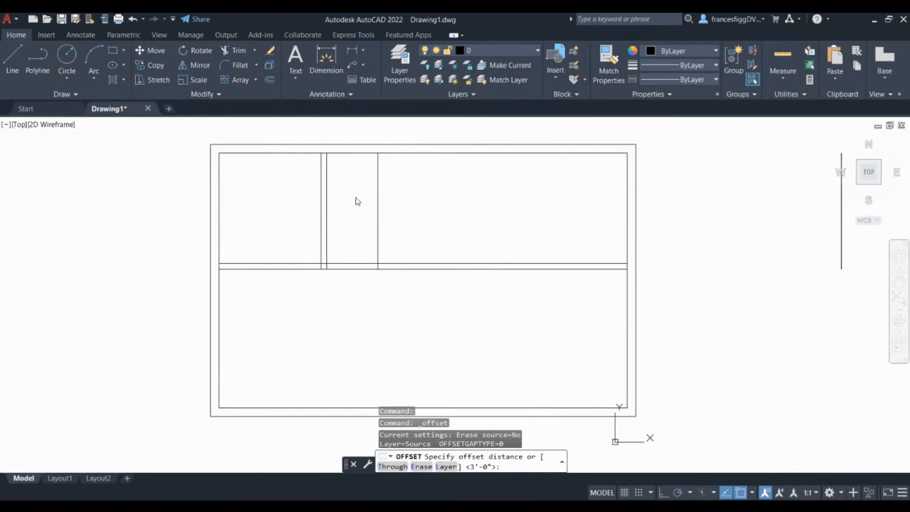
{"action": "left_click", "coordinate": [376, 234]}
{"action": "left_click", "coordinate": [409, 228]}
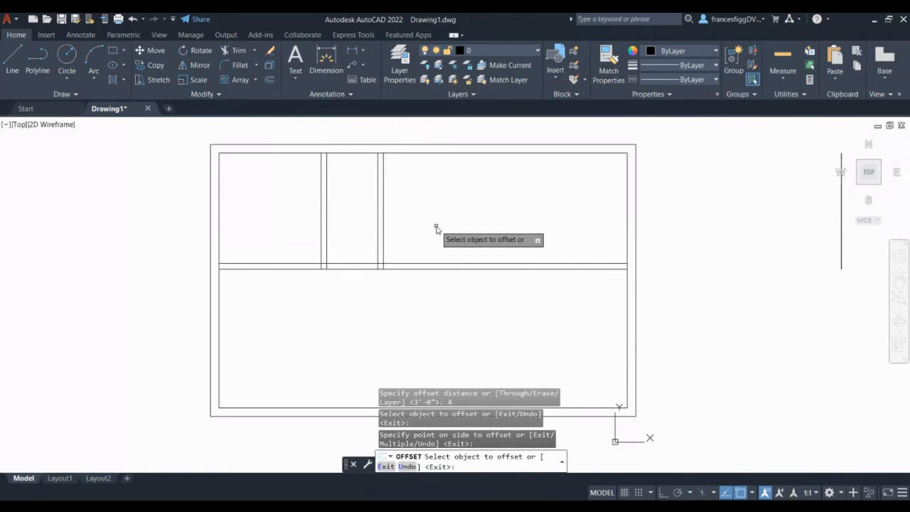
- Extend both lines of the second vertical interior wall down to the bottom outer wall's inner line
{"action": "left_click", "coordinate": [256, 50]}
{"action": "left_click", "coordinate": [246, 93]}
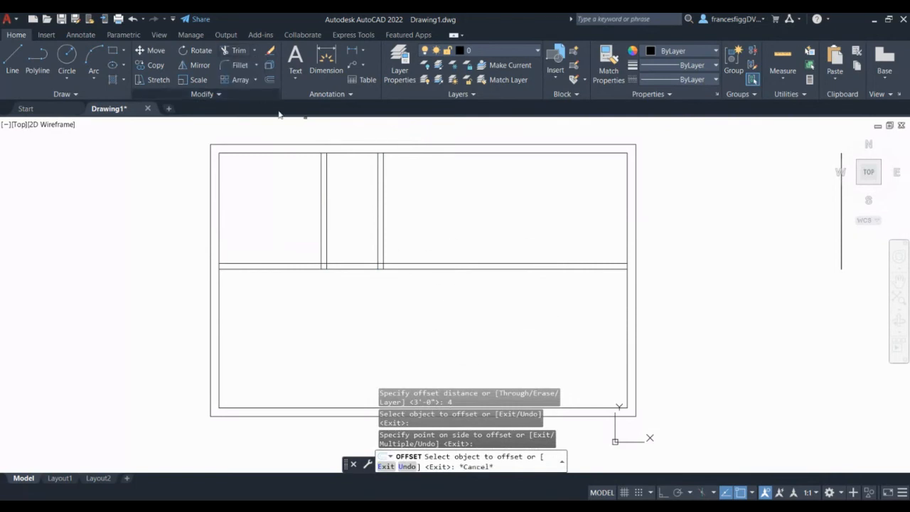
{"action": "left_click", "coordinate": [392, 202]}
{"action": "key", "text": "Return"}
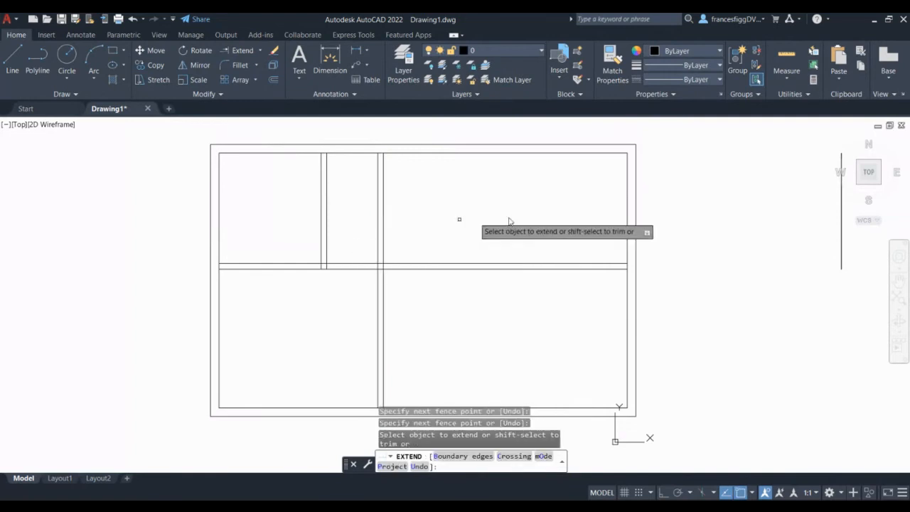
- Trim off the second vertical wall above the horizontal interior wall and the horizontal wall to the right of that vertical wall
{"action": "left_click", "coordinate": [259, 50]}
{"action": "left_click", "coordinate": [242, 68]}
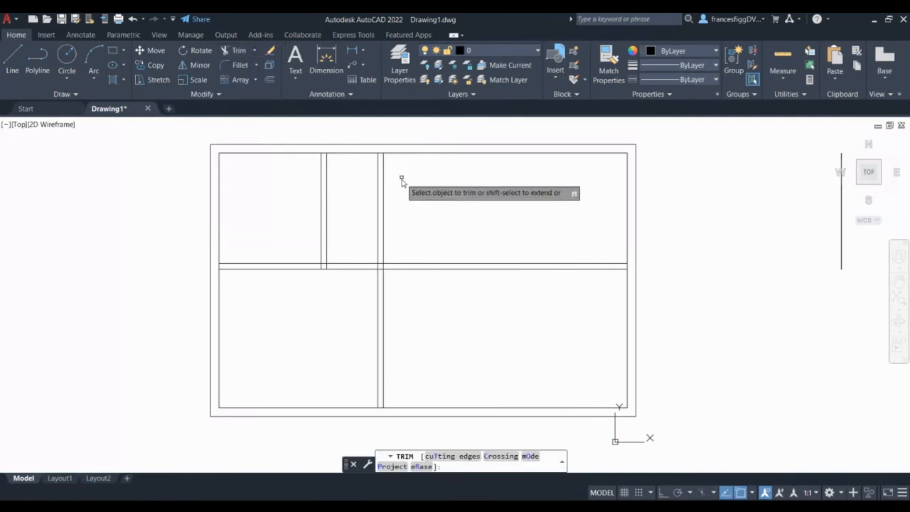
{"action": "left_click_drag", "start_coordinate": [403, 179], "coordinate": [347, 209]}
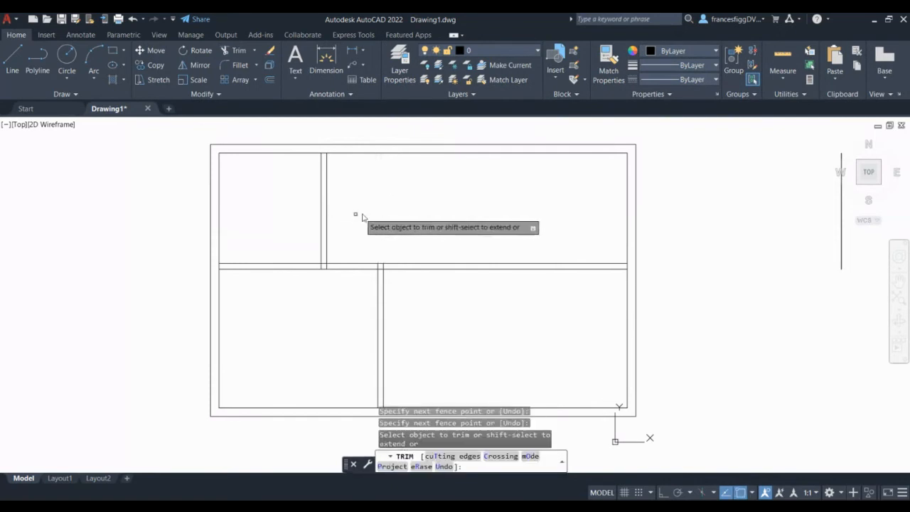
{"action": "left_click_drag", "start_coordinate": [456, 228], "coordinate": [418, 315]}
{"action": "key", "text": "Return"}
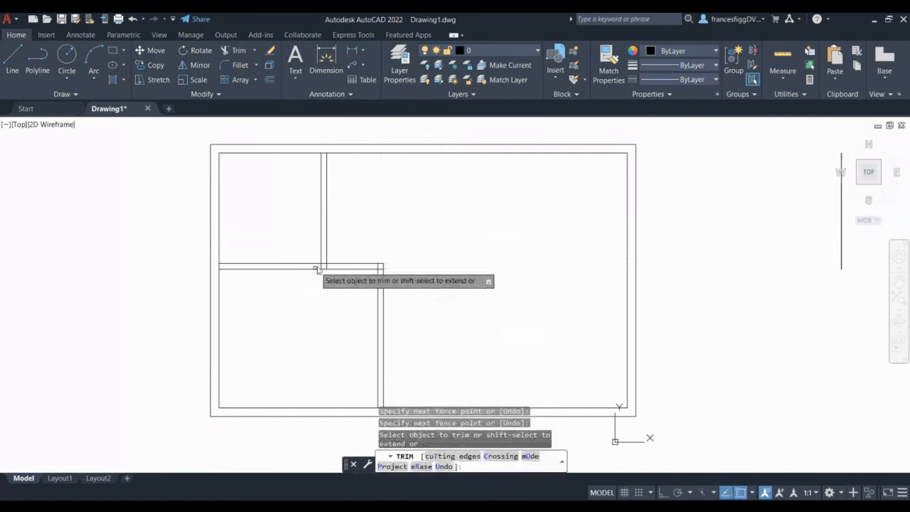
- Trim the leftover segments inside the wall intersections so the interior walls join each other and the outer walls cleanly
{"action": "scroll", "coordinate": [327, 266], "scroll_direction": "up", "scroll_amount": 4}
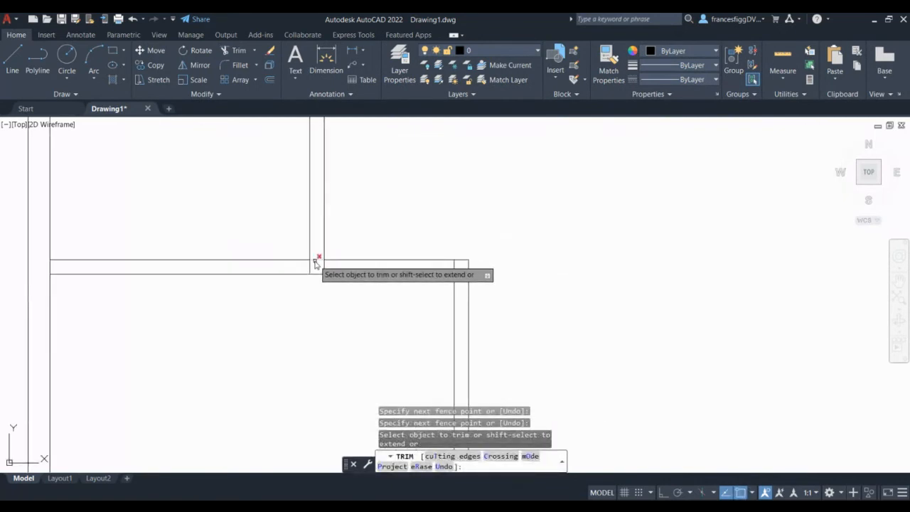
{"action": "left_click", "coordinate": [317, 260]}
{"action": "left_click", "coordinate": [311, 269]}
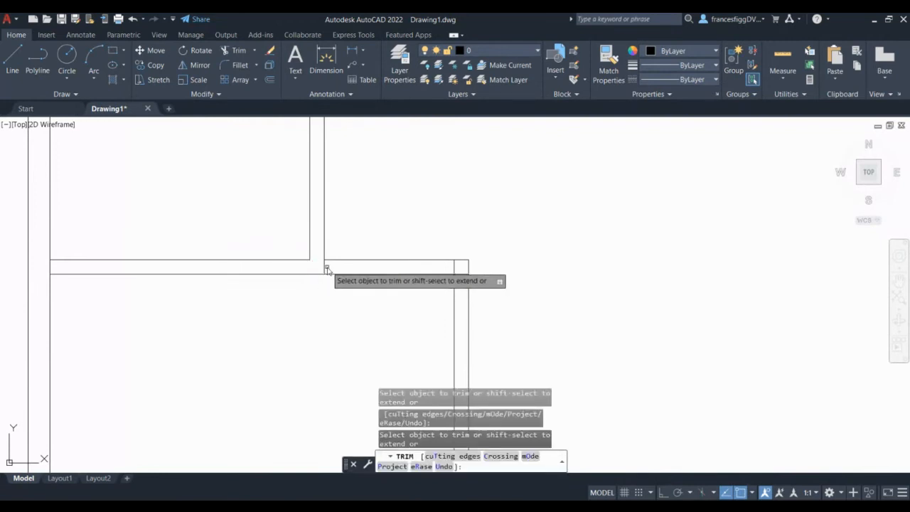
{"action": "left_click", "coordinate": [324, 268]}
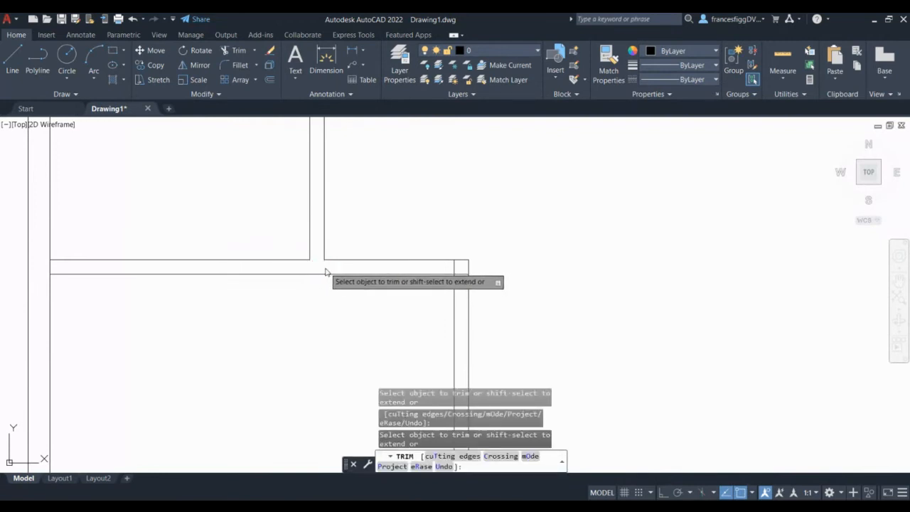
{"action": "left_click", "coordinate": [455, 269]}
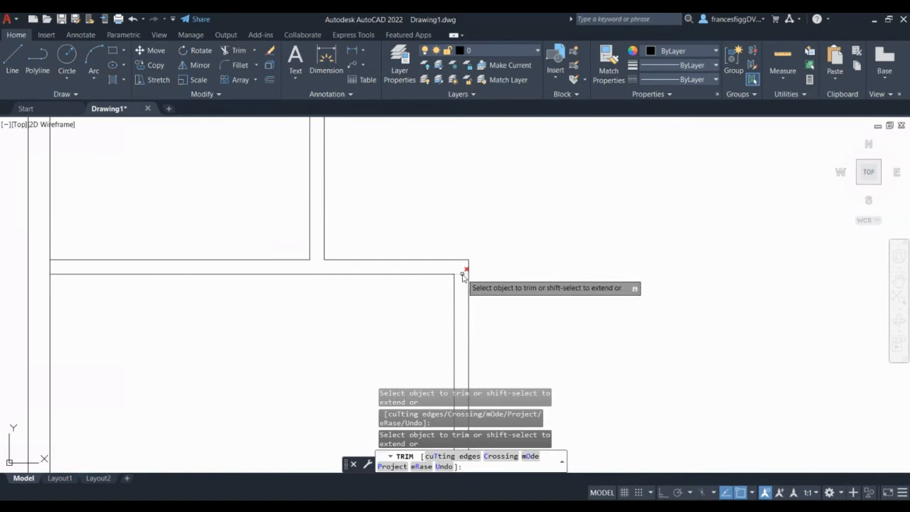
{"action": "left_click", "coordinate": [461, 273]}
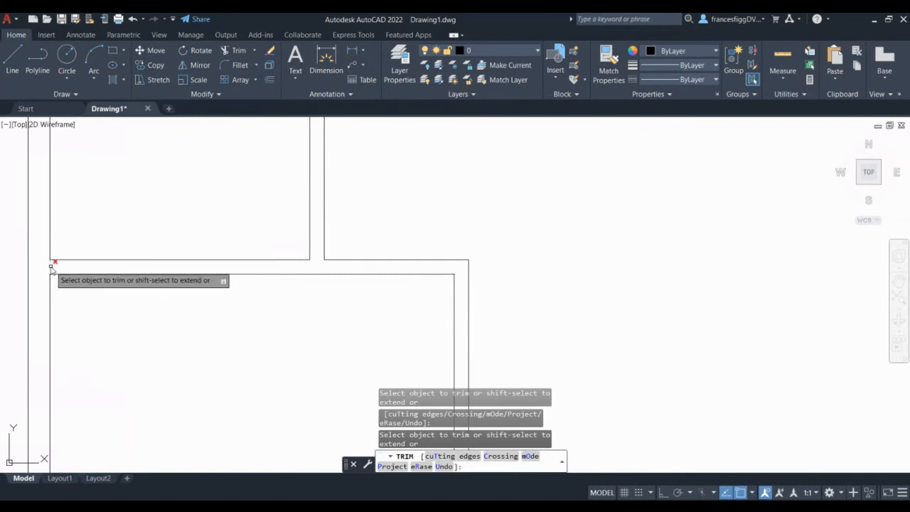
{"action": "scroll", "coordinate": [52, 269], "scroll_direction": "down", "scroll_amount": 4}
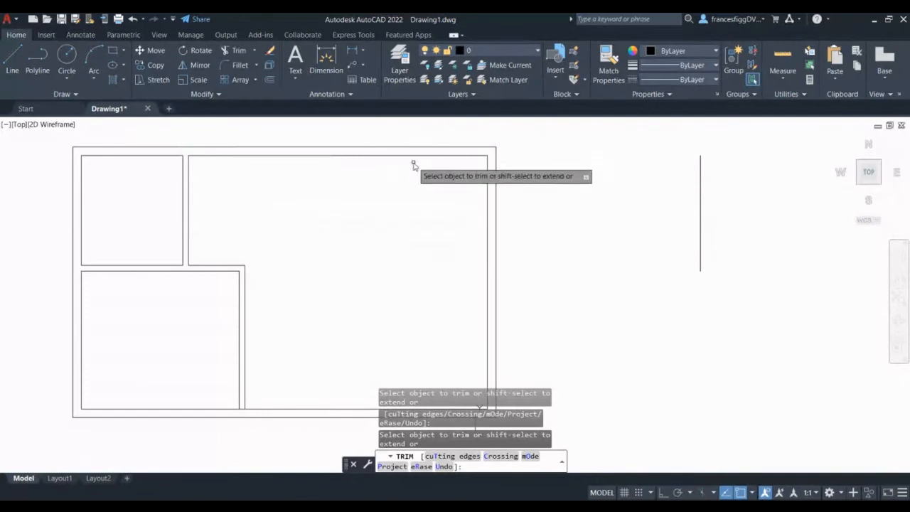
- Check the wall-to-wall distances inside the floor plan's large room with Quick measure
{"action": "left_click", "coordinate": [782, 78]}
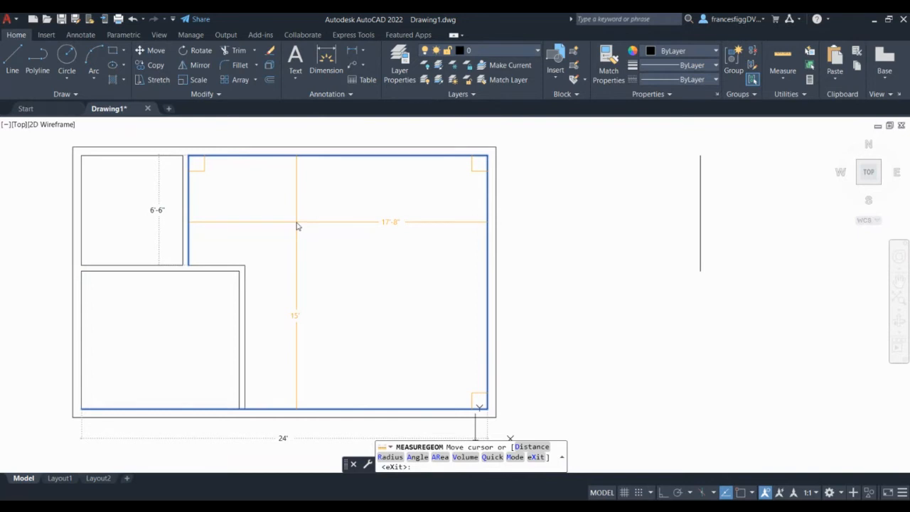
{"action": "key", "text": "Escape"}
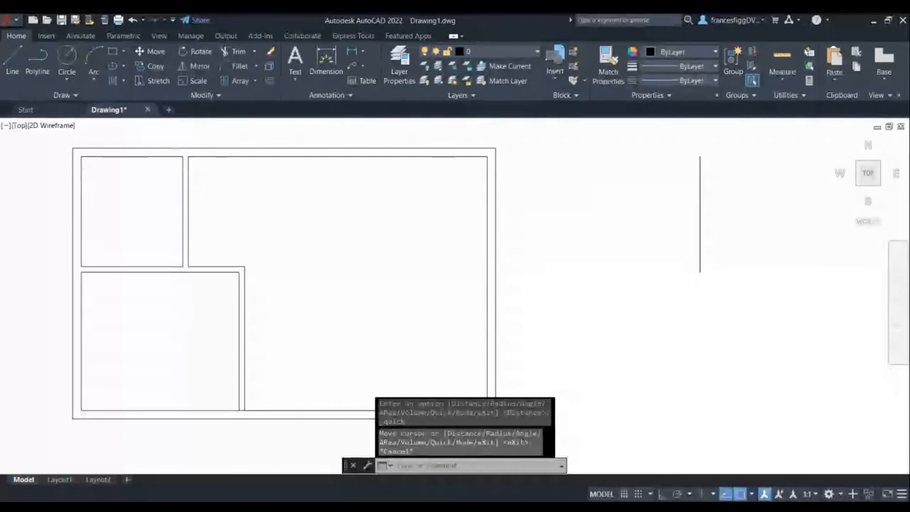
- Save the drawing to the Desktop folder under the file name Cabin Demo drawing
{"action": "key", "text": "ctrl+shift+s"}
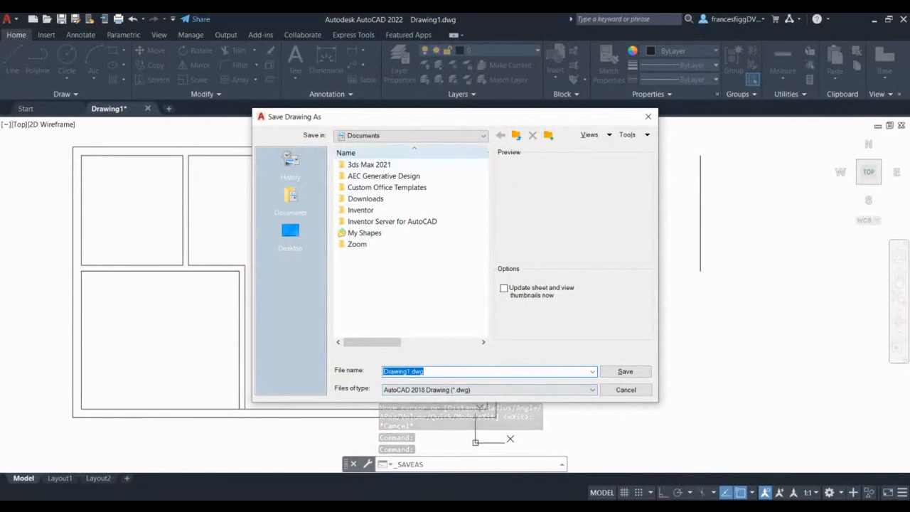
{"action": "left_click", "coordinate": [482, 136]}
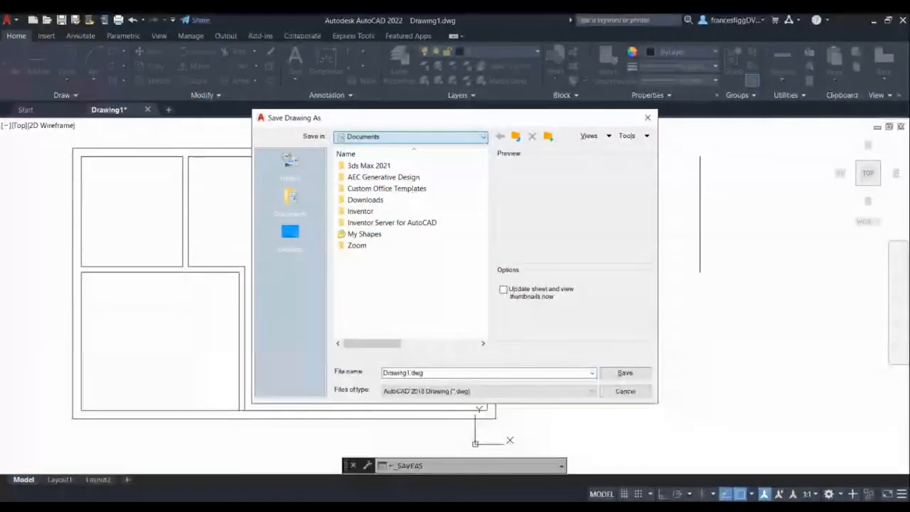
{"action": "left_click", "coordinate": [374, 158]}
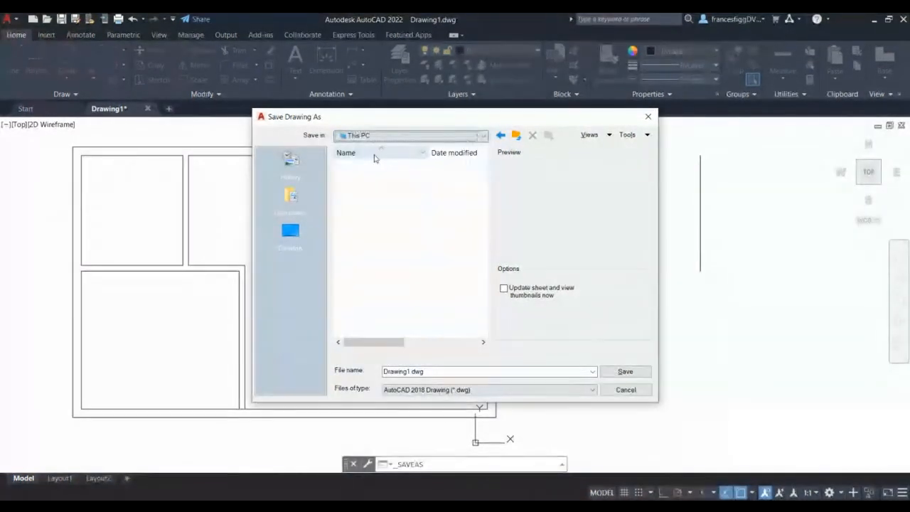
{"action": "double_click", "coordinate": [363, 191]}
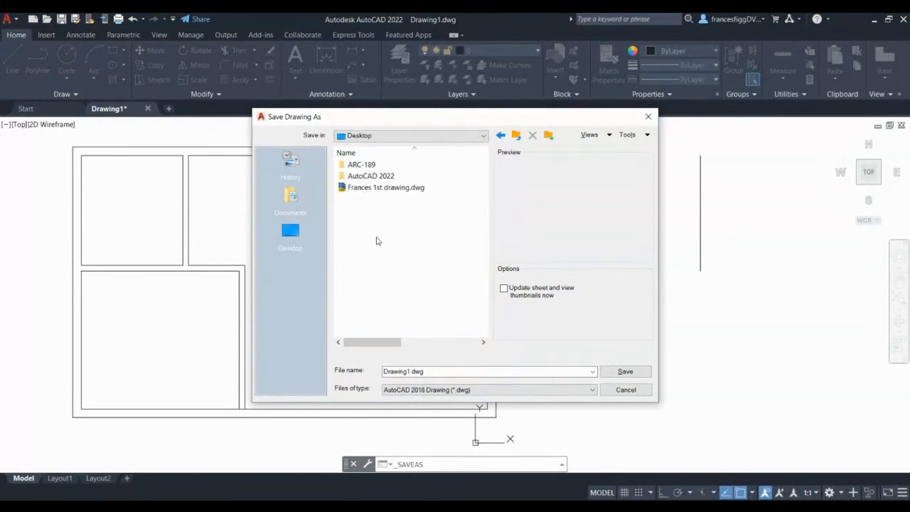
{"action": "double_click", "coordinate": [439, 373]}
{"action": "type", "text": "Cabin Demo d"}
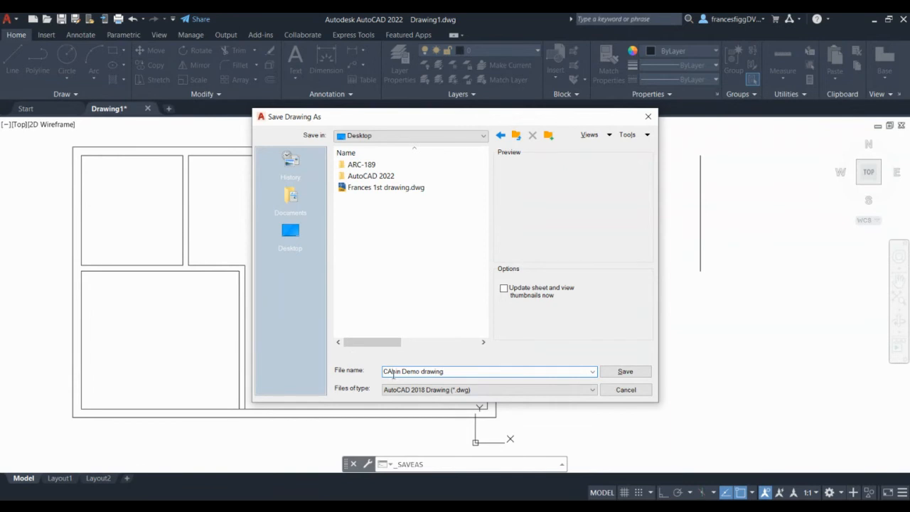
{"action": "left_click", "coordinate": [624, 371]}
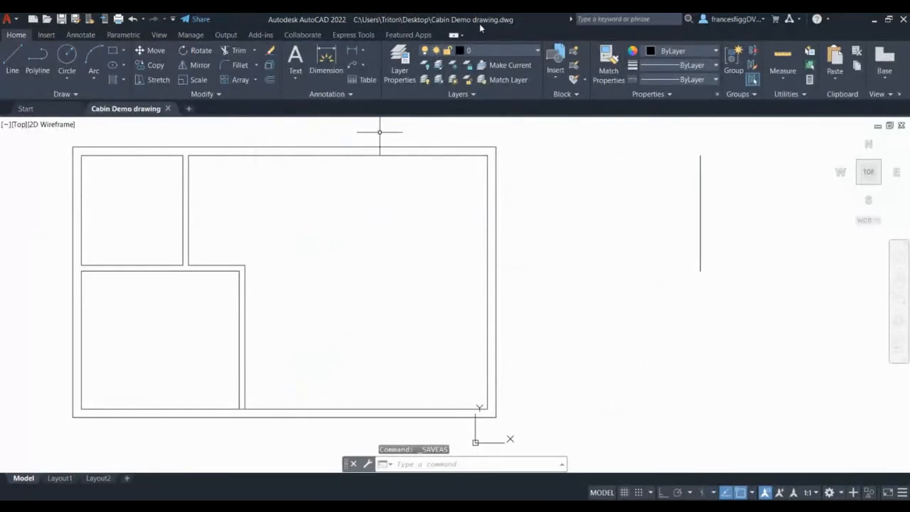
{"action": "scroll", "coordinate": [444, 170], "scroll_direction": "down", "scroll_amount": 2}
{"action": "middle_click_drag", "start_coordinate": [444, 170], "coordinate": [556, 205]}
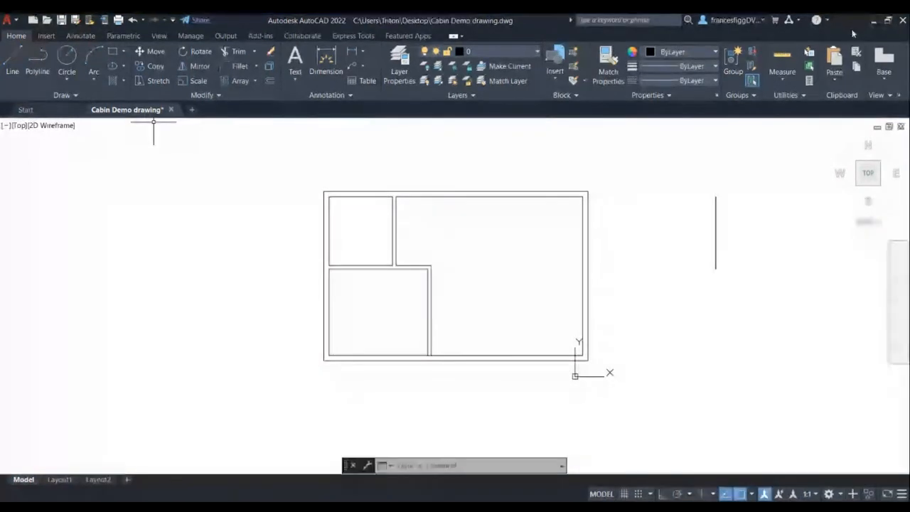
{"action": "left_click_drag", "start_coordinate": [849, 26], "coordinate": [850, 94]}
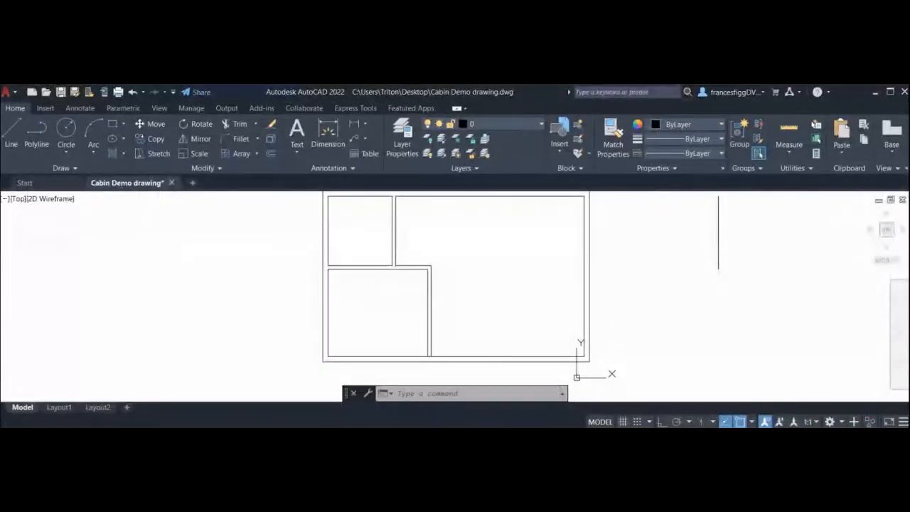
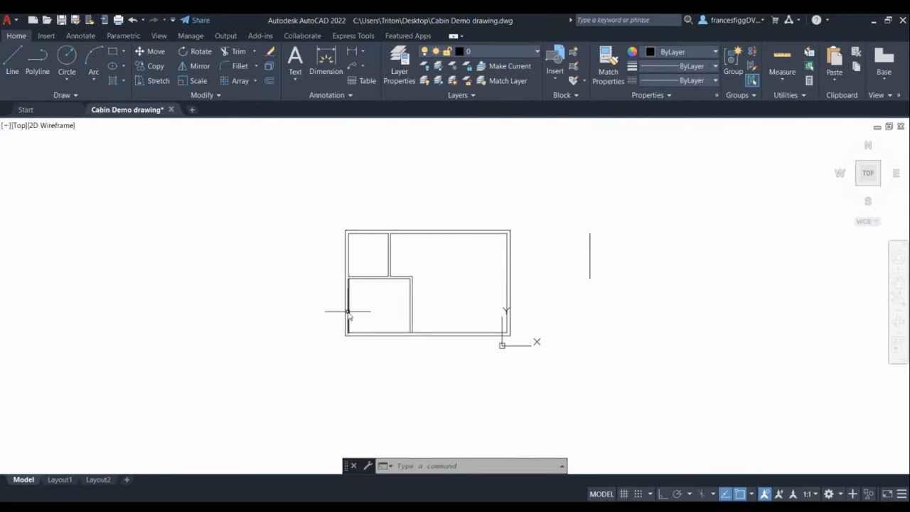
- Offset the outer line of the left exterior wall 4'2" to the right, into the plan
{"action": "scroll", "coordinate": [361, 254], "scroll_direction": "up", "scroll_amount": 4}
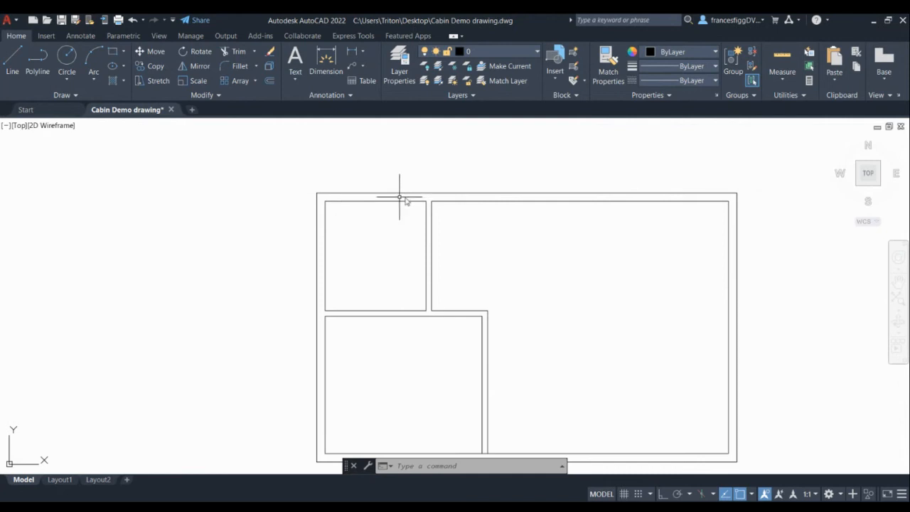
{"action": "left_click", "coordinate": [270, 81]}
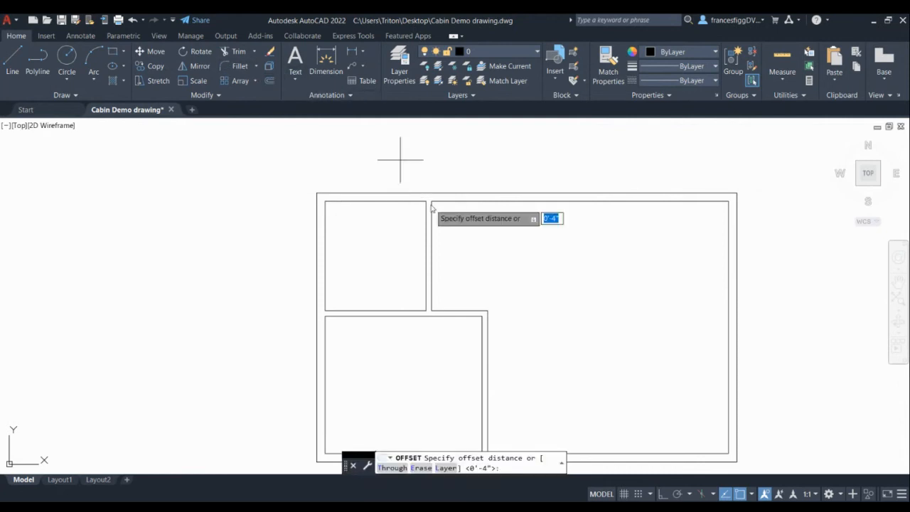
{"action": "type", "text": "4'2"}
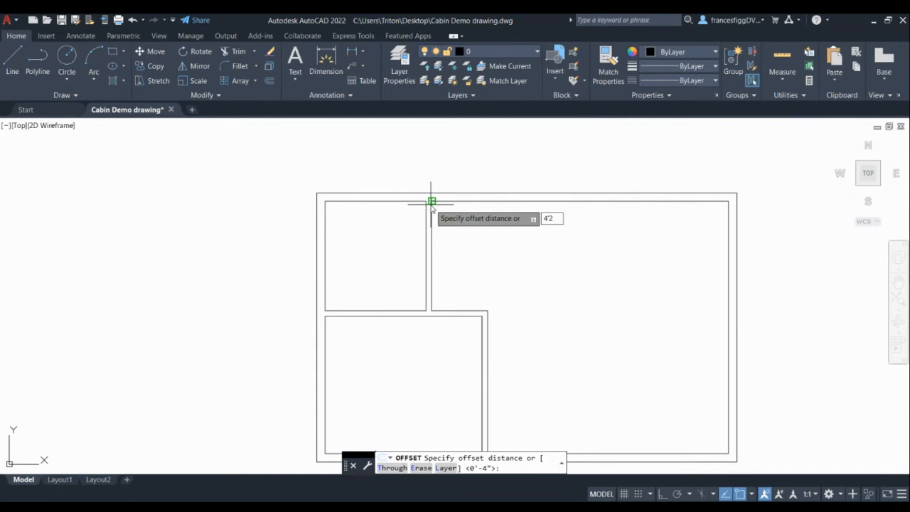
{"action": "key", "text": "Return"}
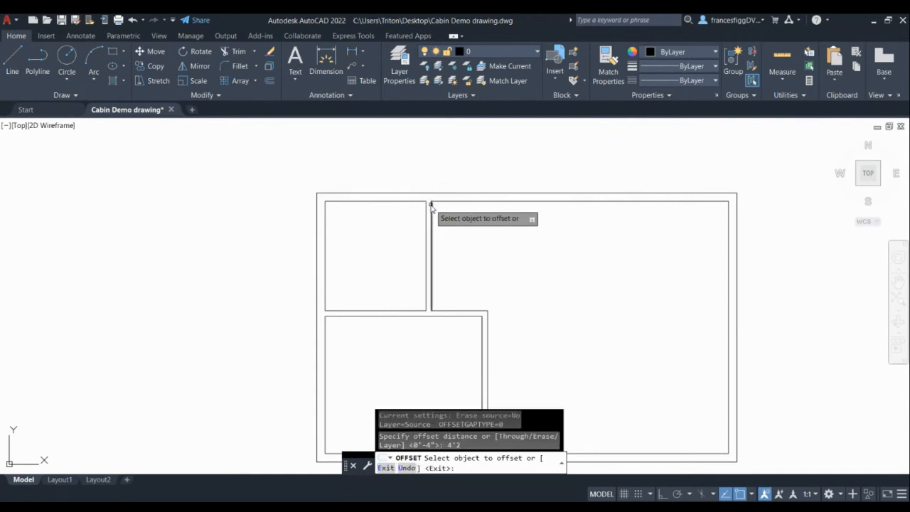
{"action": "left_click", "coordinate": [317, 206]}
{"action": "left_click", "coordinate": [365, 205]}
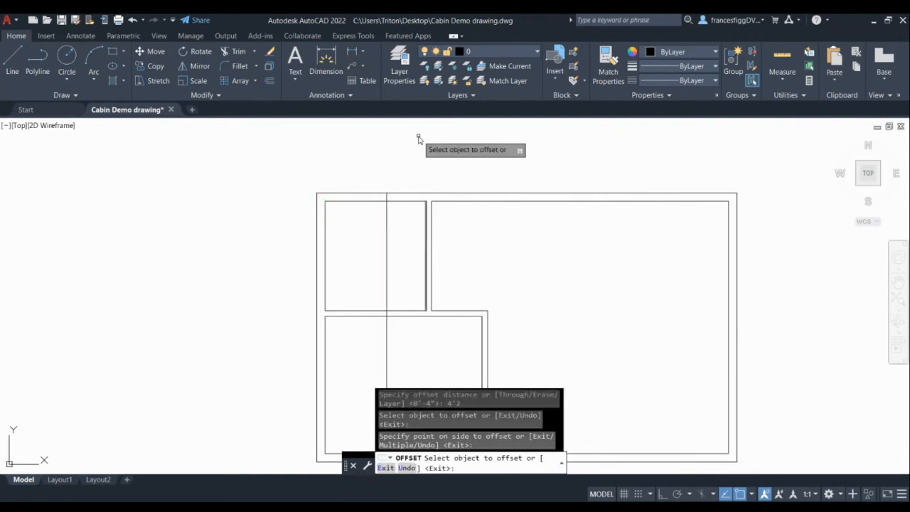
- Trim and erase the offset line inside the two left rooms, keeping only its short segment across the top exterior wall
{"action": "left_click", "coordinate": [234, 51]}
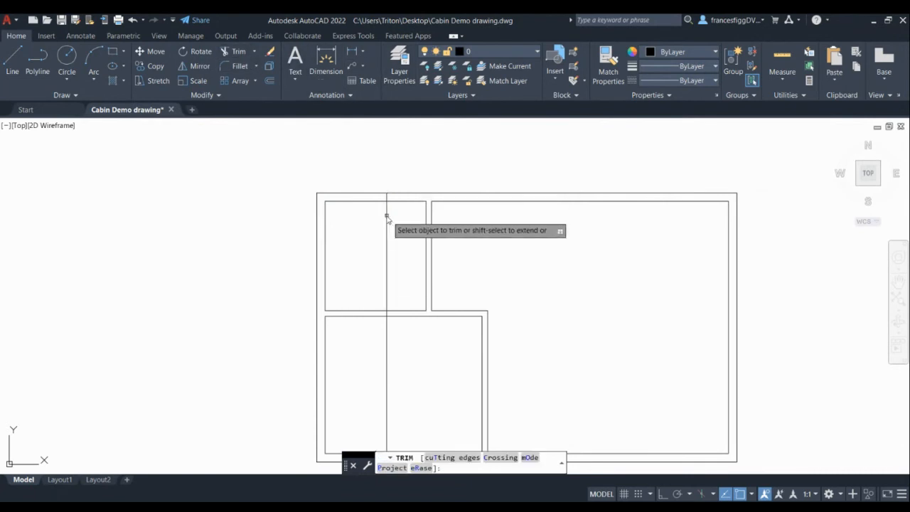
{"action": "left_click", "coordinate": [387, 217]}
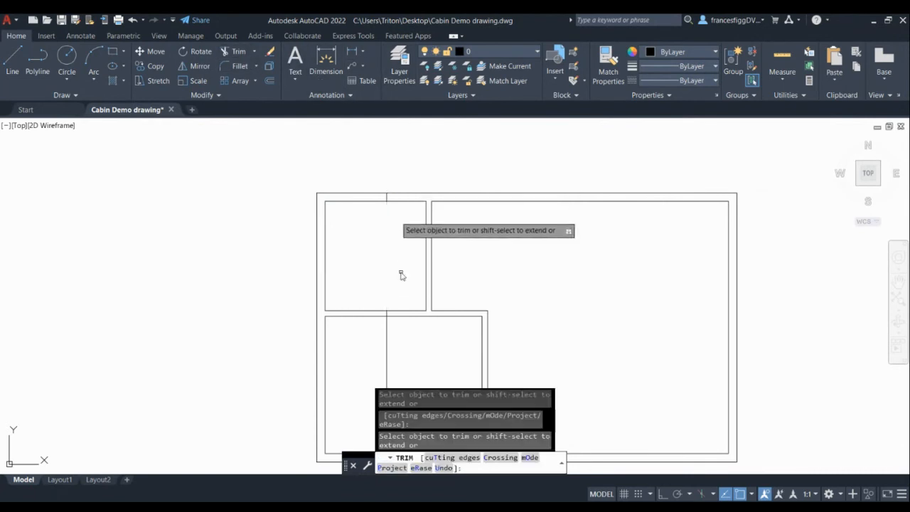
{"action": "left_click", "coordinate": [270, 51]}
{"action": "left_click", "coordinate": [412, 372]}
{"action": "left_click", "coordinate": [342, 394]}
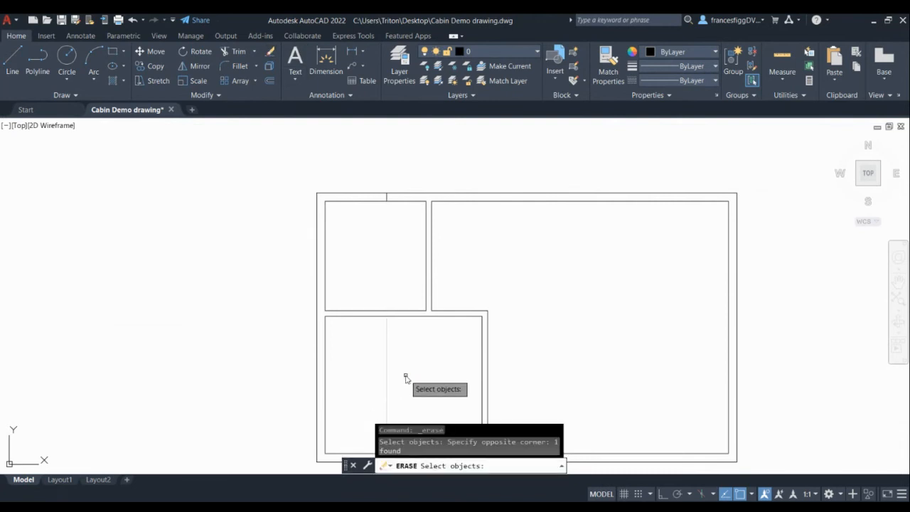
{"action": "key", "text": "Return"}
- Offset the short line across the top exterior wall 25" to the right to mark the first opening's other edge
{"action": "scroll", "coordinate": [403, 183], "scroll_direction": "up", "scroll_amount": 4}
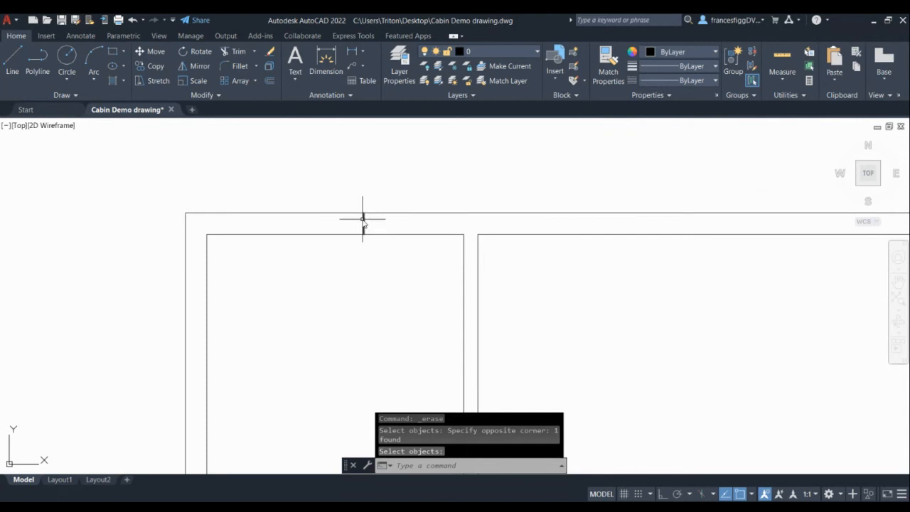
{"action": "left_click", "coordinate": [270, 80]}
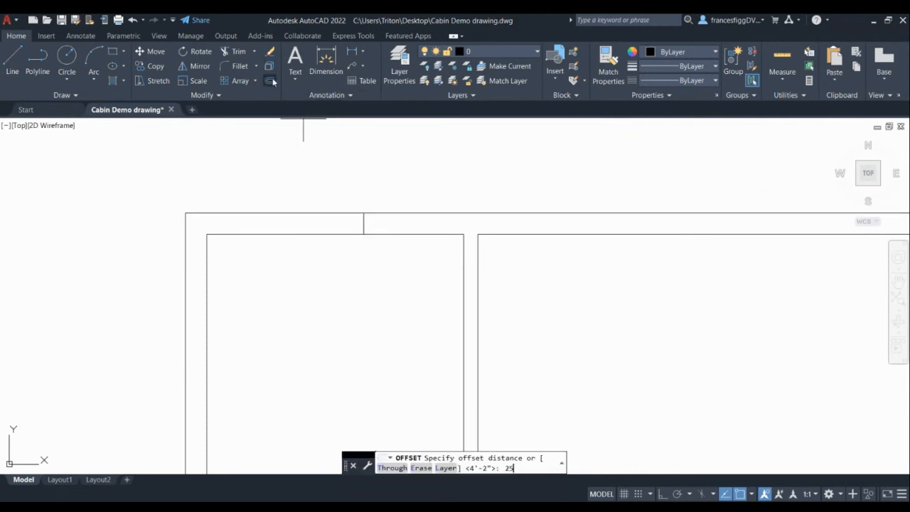
{"action": "key", "text": "Return"}
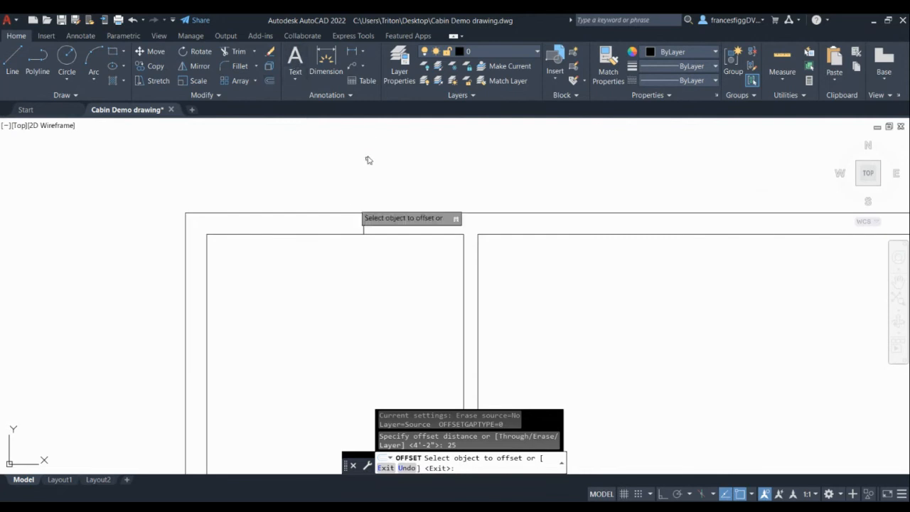
{"action": "left_click", "coordinate": [365, 225]}
{"action": "left_click", "coordinate": [478, 239]}
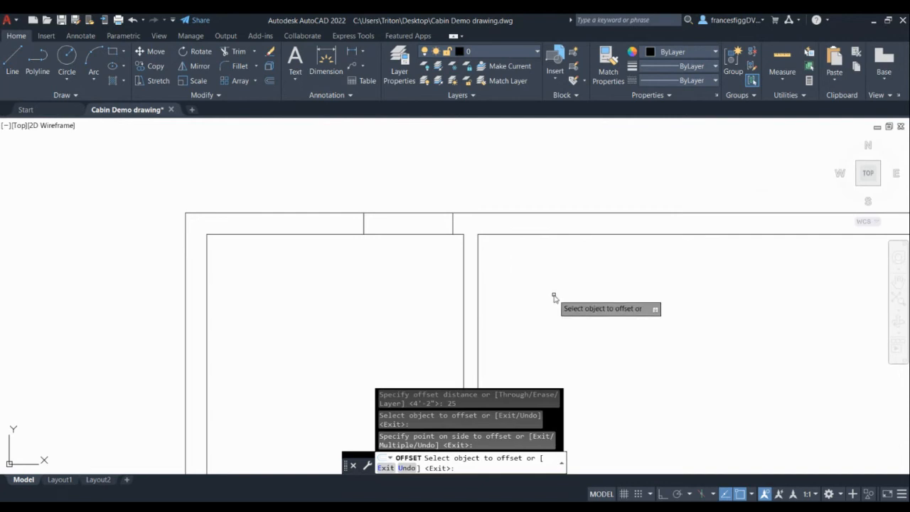
{"action": "key", "text": "Return"}
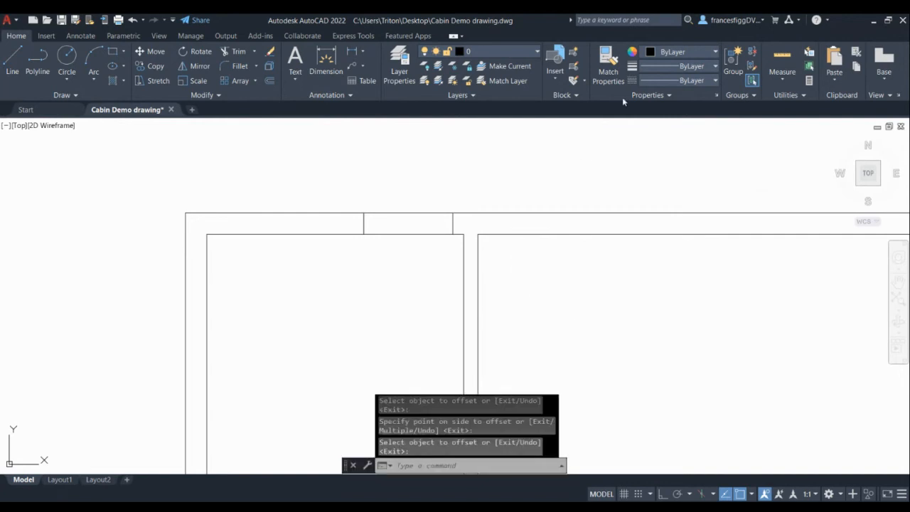
- Offset the second short line in the top wall 1'2" to the right, past the interior wall junction
{"action": "key", "text": "Return"}
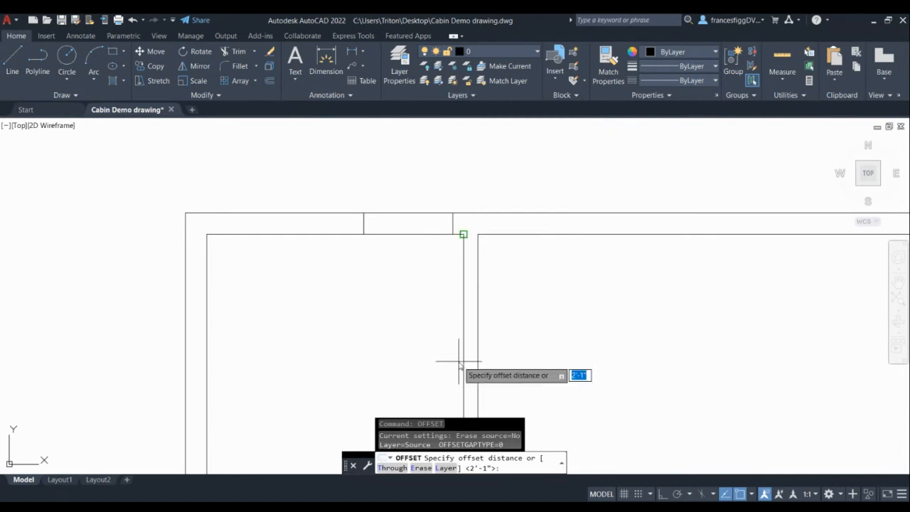
{"action": "type", "text": "1"}
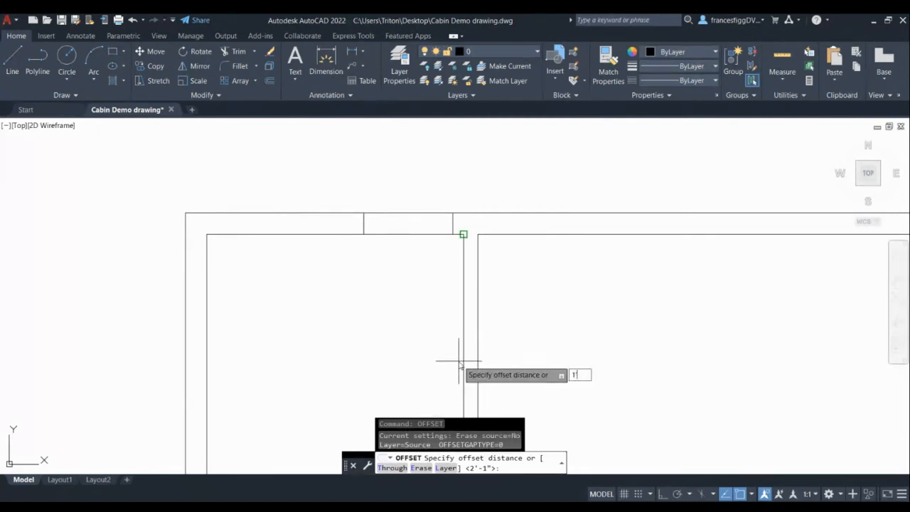
{"action": "key", "text": "Return"}
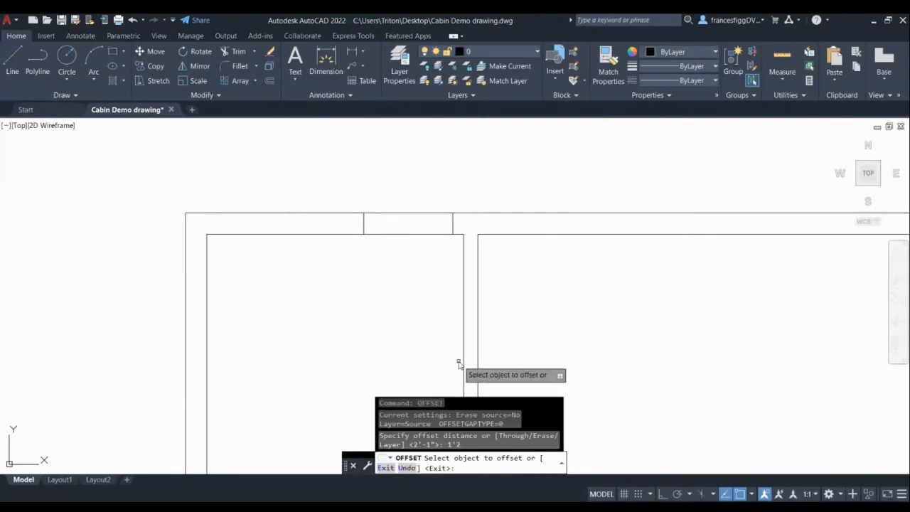
{"action": "left_click", "coordinate": [453, 222]}
{"action": "left_click", "coordinate": [532, 230]}
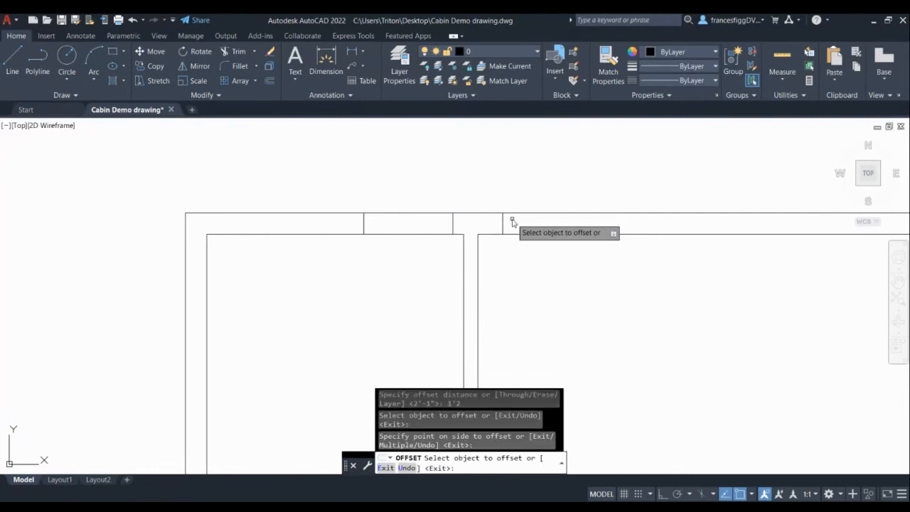
- Offset the third short line in the top wall 36" to the right to set the second opening's width
{"action": "left_click", "coordinate": [269, 83]}
{"action": "type", "text": "3"}
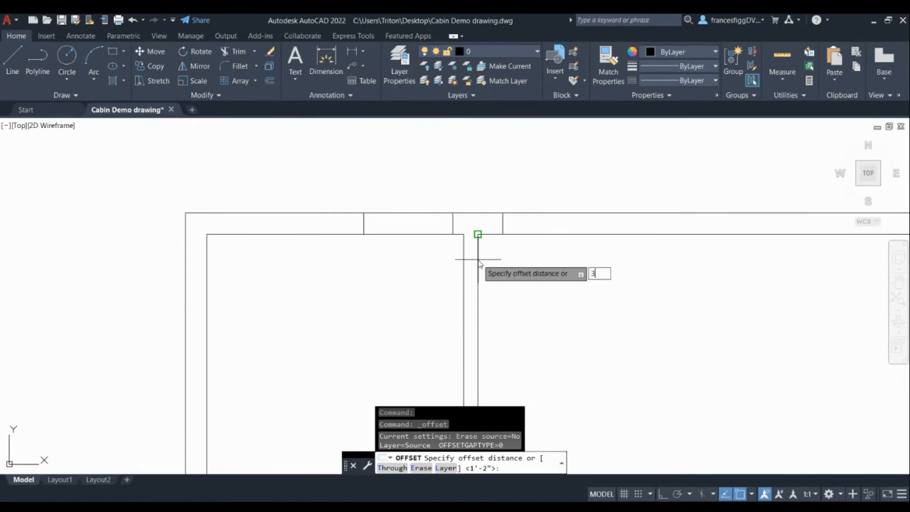
{"action": "type", "text": "6"}
{"action": "key", "text": "Return"}
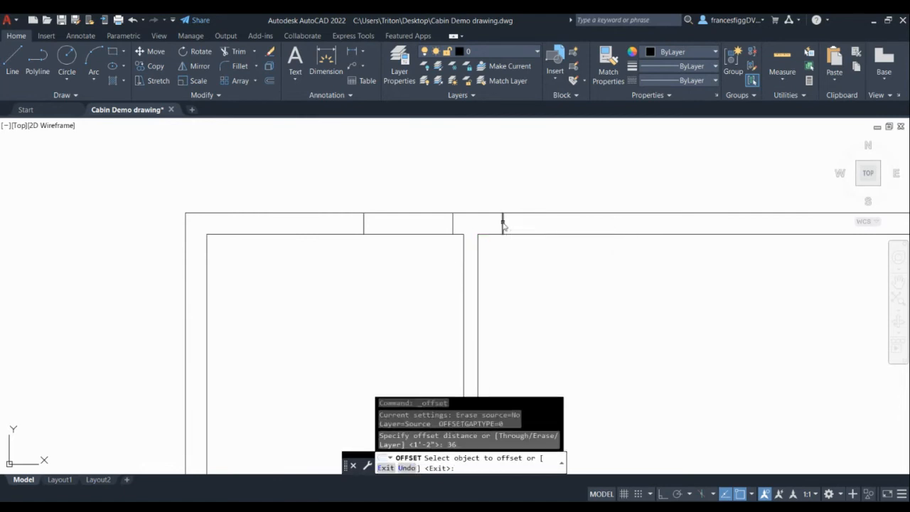
{"action": "left_click", "coordinate": [574, 229]}
- Offset the fourth short line in the top wall 7'2" to the right, along the large room
{"action": "scroll", "coordinate": [569, 228], "scroll_direction": "down", "scroll_amount": 4}
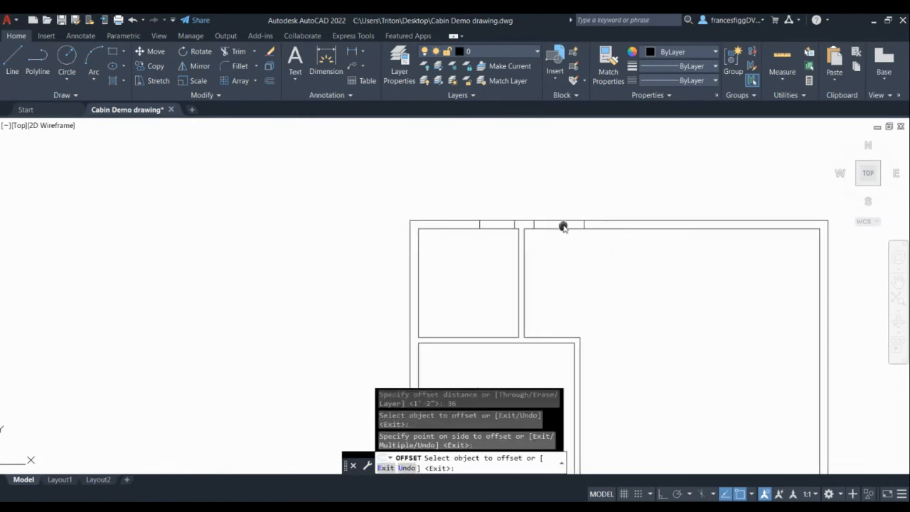
{"action": "middle_click_drag", "start_coordinate": [563, 226], "coordinate": [408, 221]}
{"action": "scroll", "coordinate": [430, 236], "scroll_direction": "up", "scroll_amount": 4}
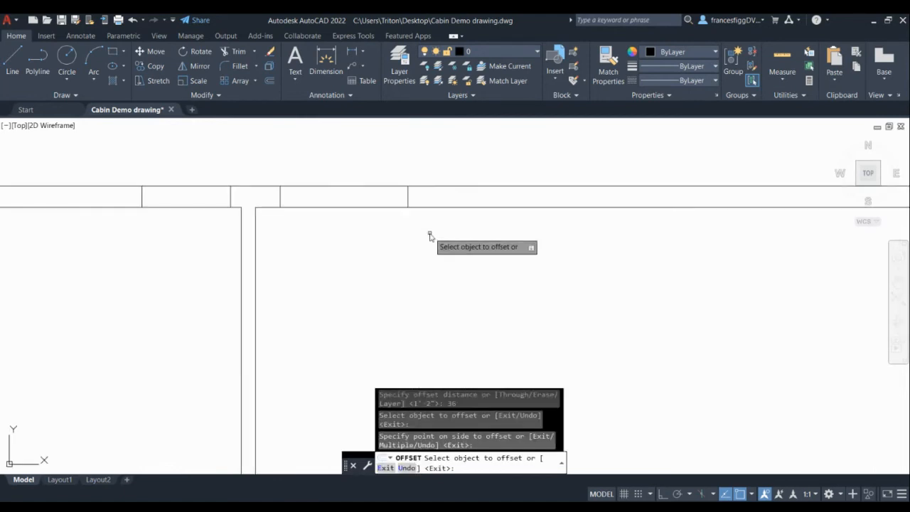
{"action": "left_click", "coordinate": [270, 85]}
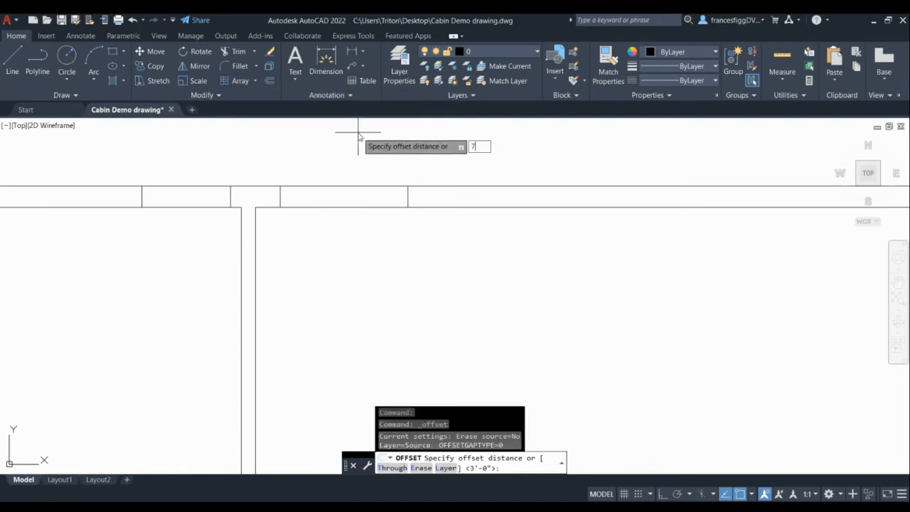
{"action": "type", "text": "7'2"}
{"action": "key", "text": "Return"}
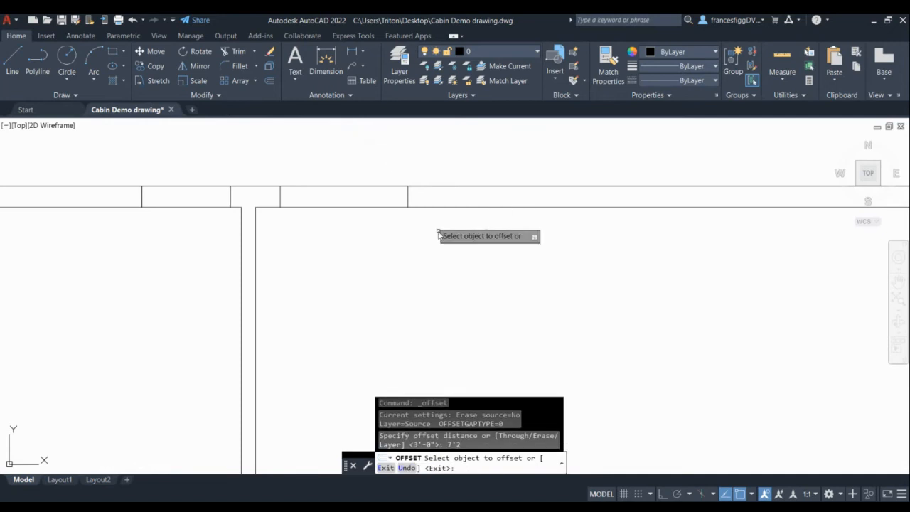
{"action": "left_click", "coordinate": [552, 186]}
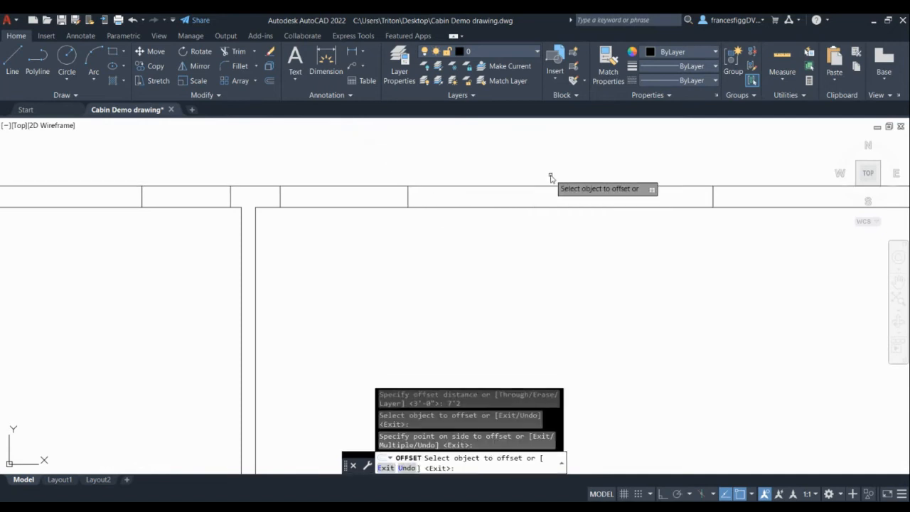
- Offset the rightmost short line in the top wall 48" to the right to set the third opening's width
{"action": "scroll", "coordinate": [551, 180], "scroll_direction": "down", "scroll_amount": 2}
{"action": "left_click", "coordinate": [270, 81]}
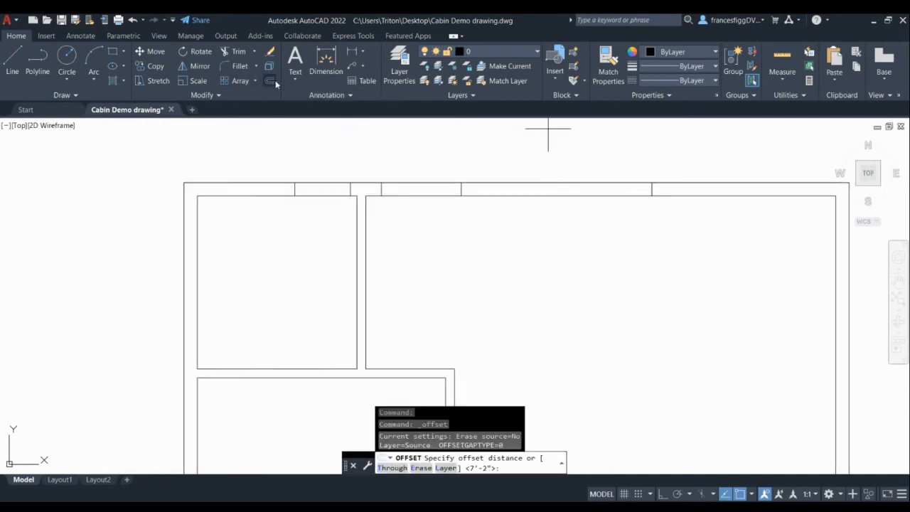
{"action": "type", "text": "48"}
{"action": "key", "text": "Return"}
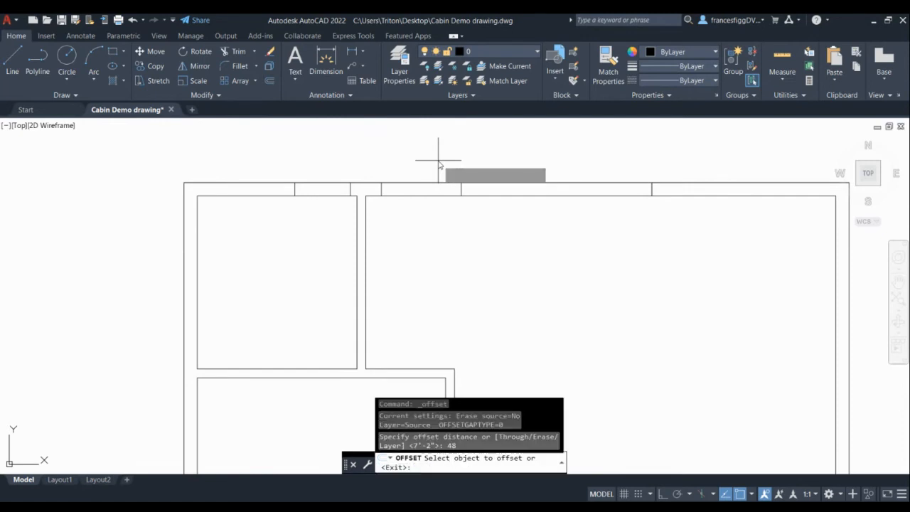
{"action": "left_click", "coordinate": [648, 191]}
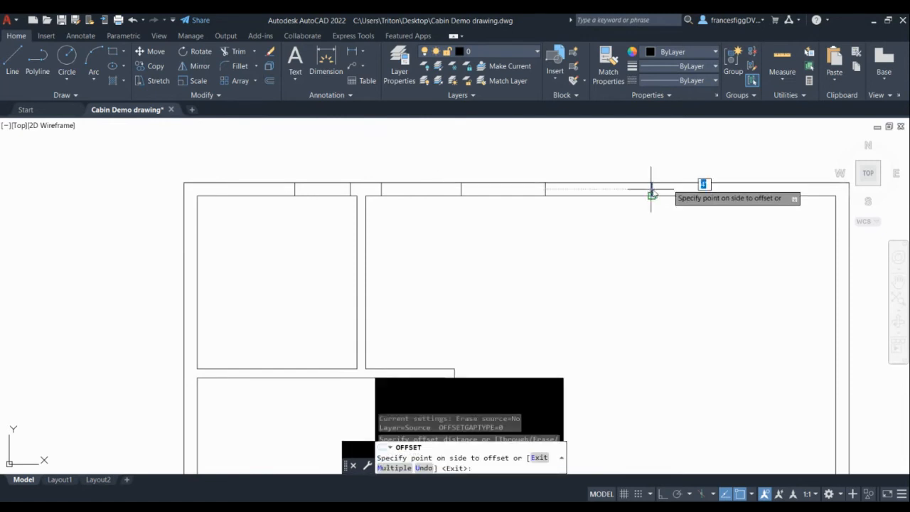
{"action": "left_click", "coordinate": [752, 180]}
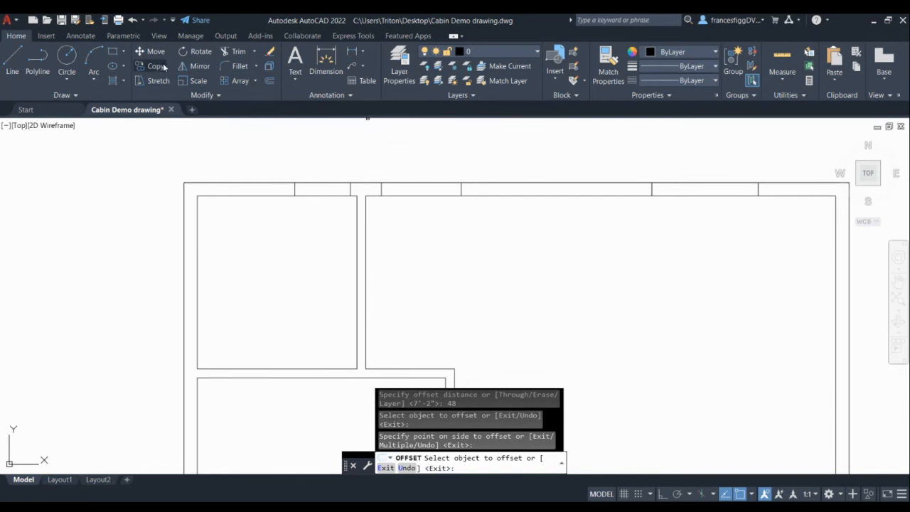
- Trim the top wall lines between the three pairs of short lines to cut out the three openings
{"action": "left_click", "coordinate": [234, 52]}
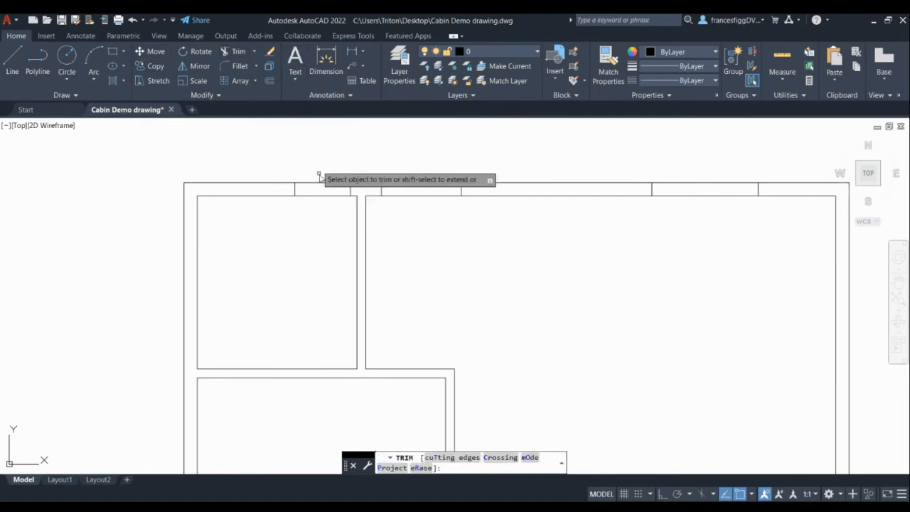
{"action": "left_click", "coordinate": [325, 175]}
{"action": "left_click", "coordinate": [307, 220]}
{"action": "key", "text": "Return"}
{"action": "left_click", "coordinate": [418, 176]}
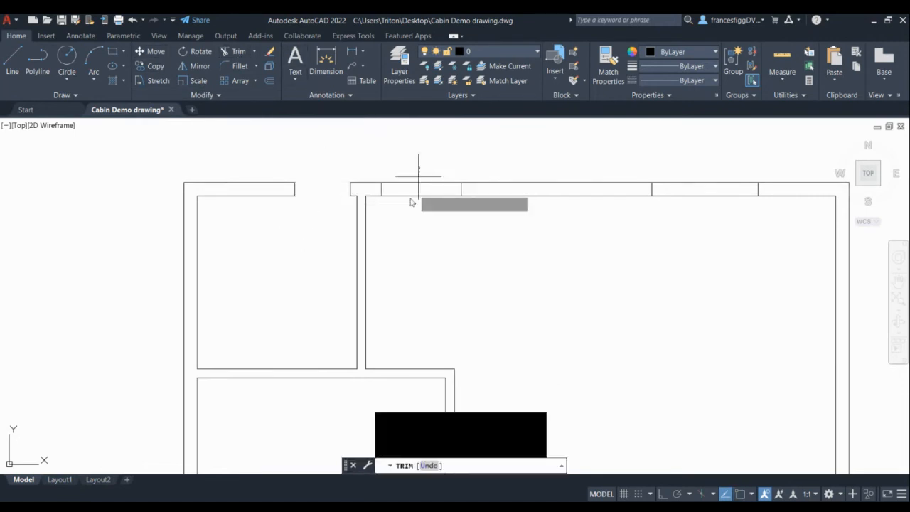
{"action": "left_click", "coordinate": [412, 208]}
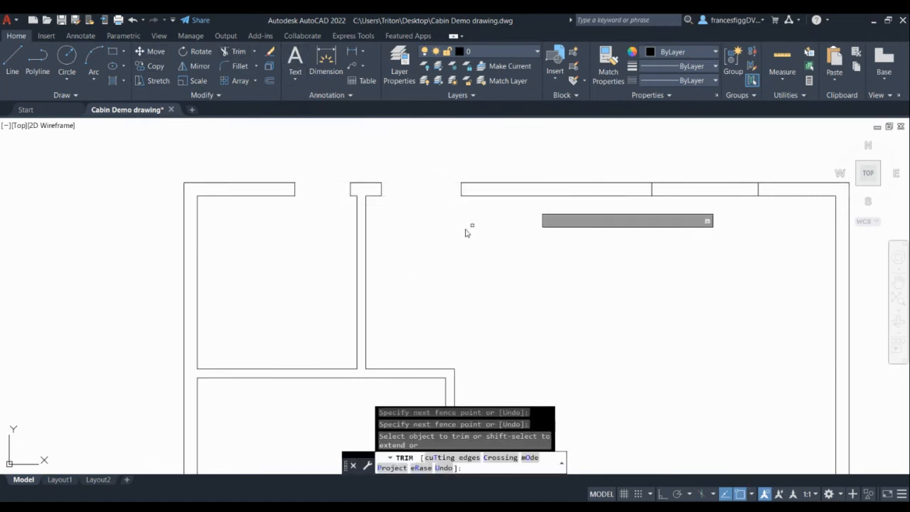
{"action": "left_click", "coordinate": [701, 164]}
{"action": "left_click", "coordinate": [700, 206]}
{"action": "key", "text": "Return"}
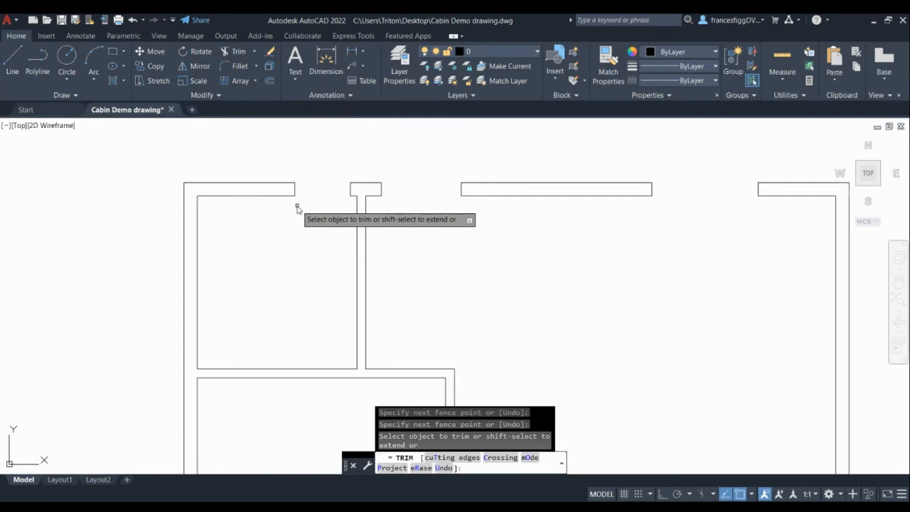
- Offset the outer line of the bottom exterior wall 2'7" upward
{"action": "scroll", "coordinate": [297, 207], "scroll_direction": "down", "scroll_amount": 2}
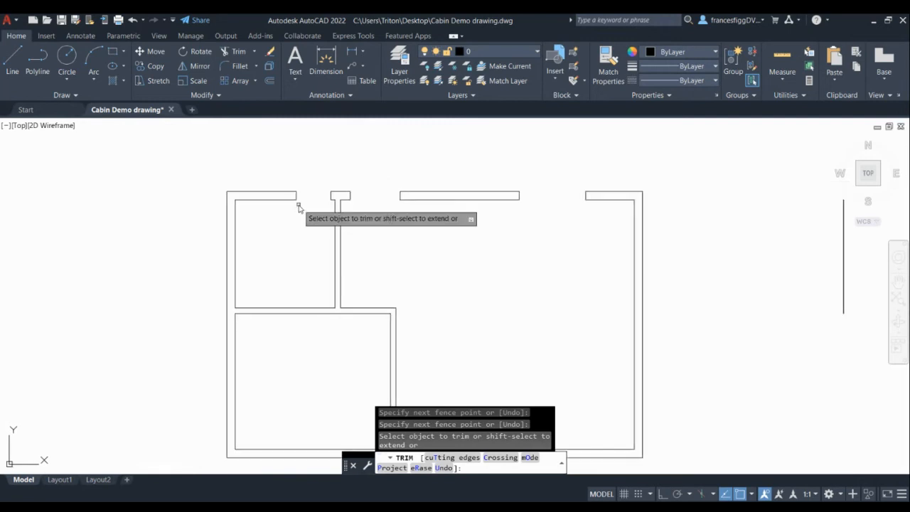
{"action": "mouse_move", "coordinate": [319, 264]}
{"action": "middle_mouse_down"}
{"action": "mouse_move", "coordinate": [331, 173]}
{"action": "mouse_move", "coordinate": [307, 228]}
{"action": "middle_mouse_up"}
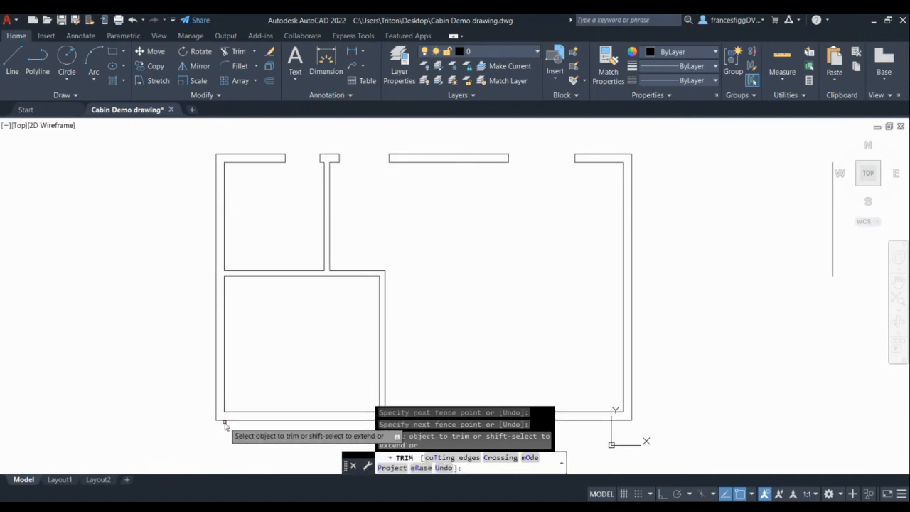
{"action": "left_click", "coordinate": [271, 80]}
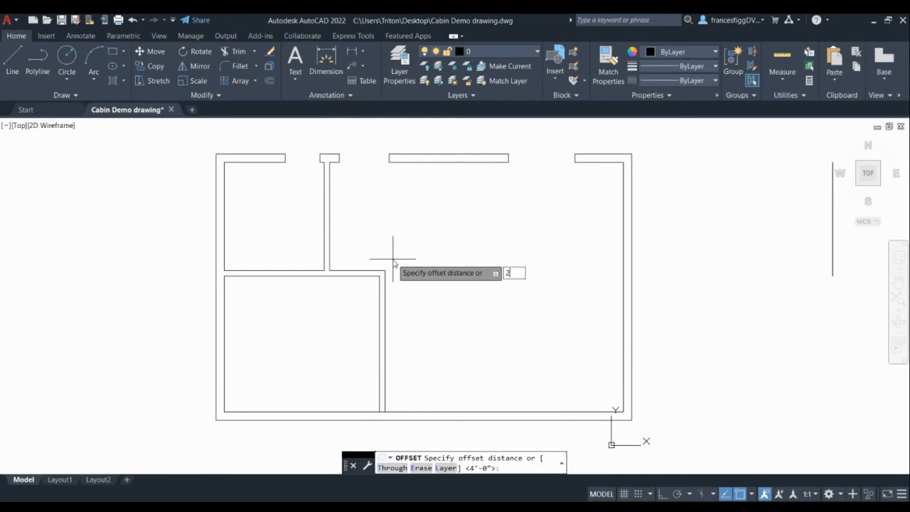
{"action": "type", "text": "2'7"}
{"action": "key", "text": "Return"}
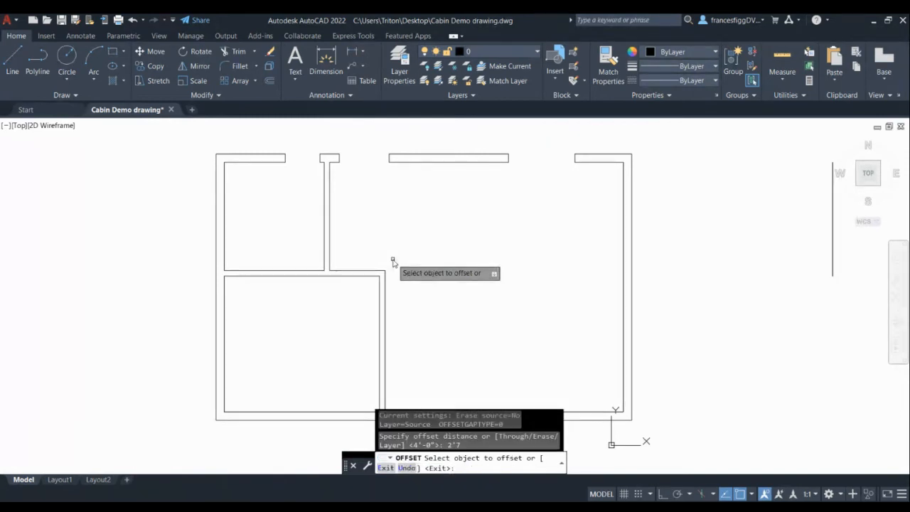
{"action": "left_click", "coordinate": [238, 419]}
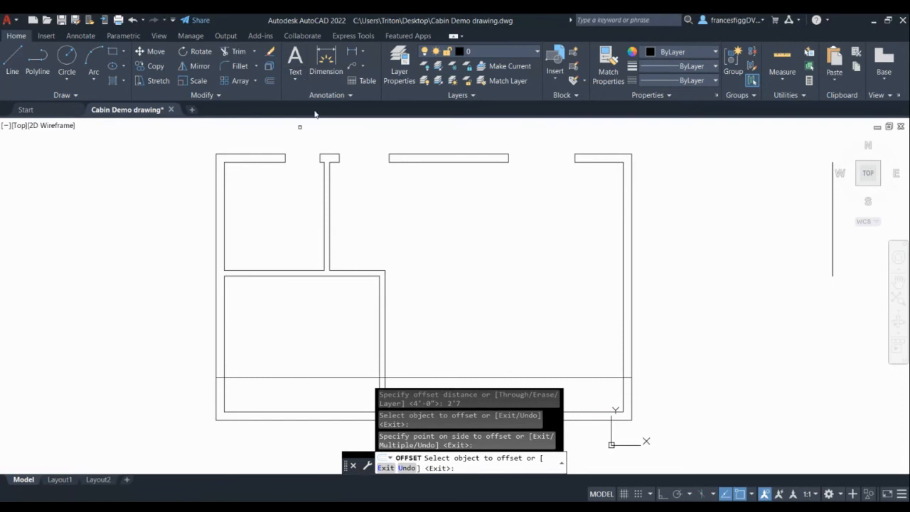
- Trim the offset line inside the lower-left room and erase its remainder to the right, keeping only the short piece across the left wall
{"action": "left_click", "coordinate": [238, 52]}
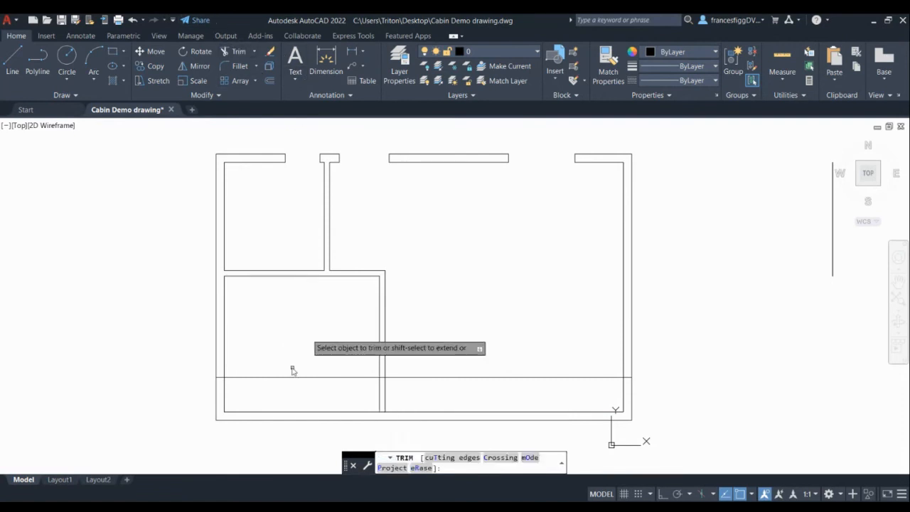
{"action": "left_click", "coordinate": [315, 377]}
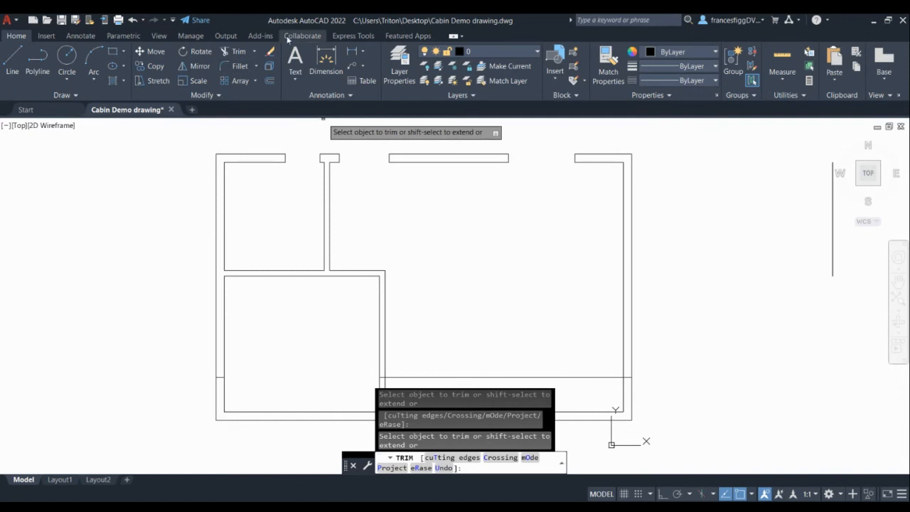
{"action": "left_click", "coordinate": [270, 52]}
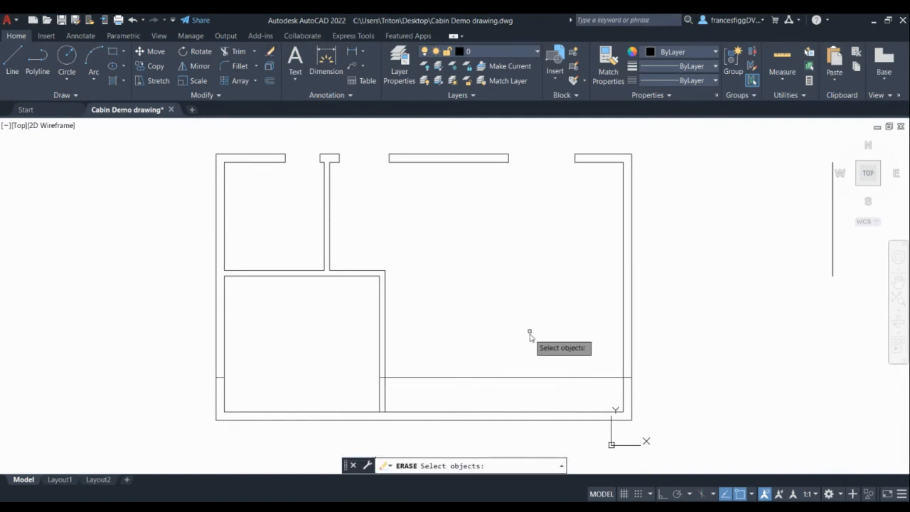
{"action": "left_click", "coordinate": [503, 378]}
{"action": "key", "text": "Return"}
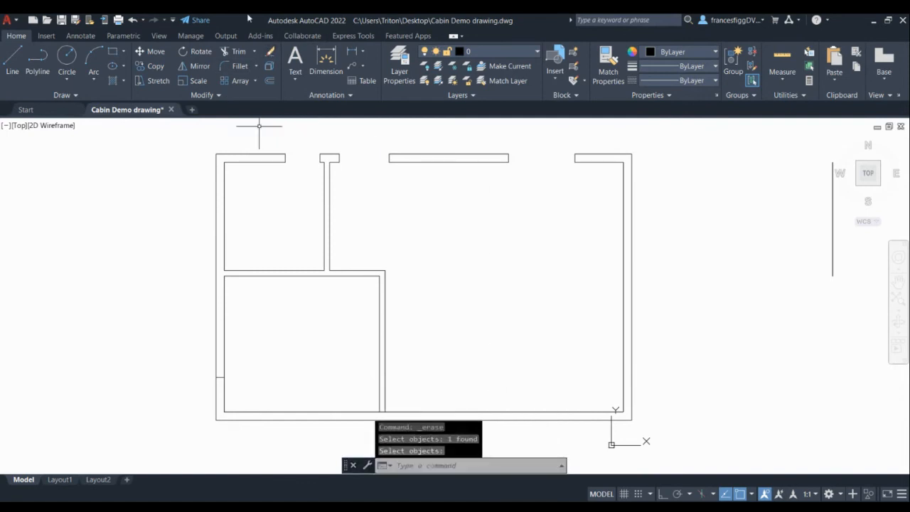
- Offset the short line across the left exterior wall 48" upward to set the opening's width
{"action": "left_click", "coordinate": [269, 65]}
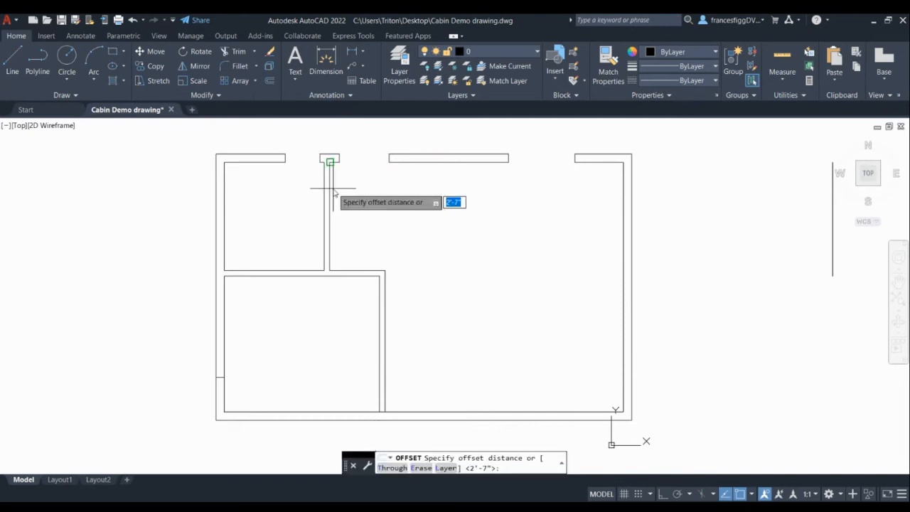
{"action": "type", "text": "48"}
{"action": "key", "text": "Return"}
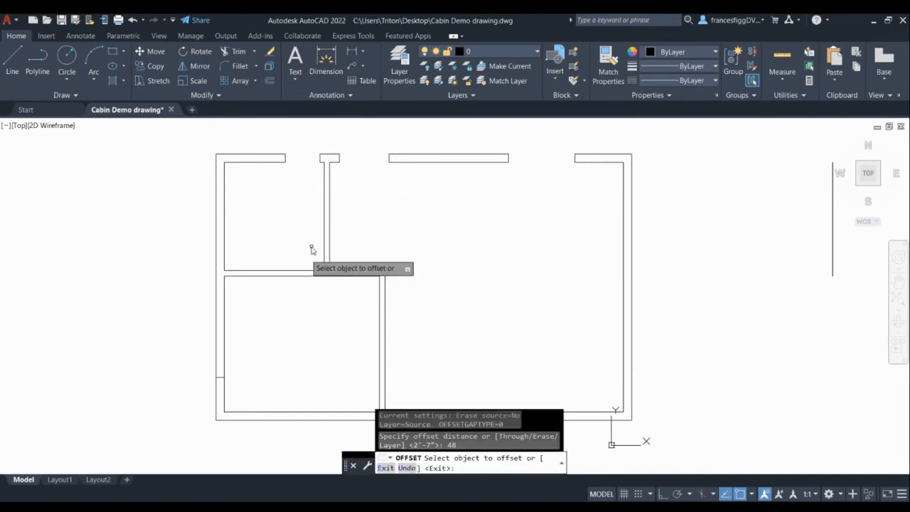
{"action": "left_click", "coordinate": [219, 377]}
{"action": "left_click", "coordinate": [220, 314]}
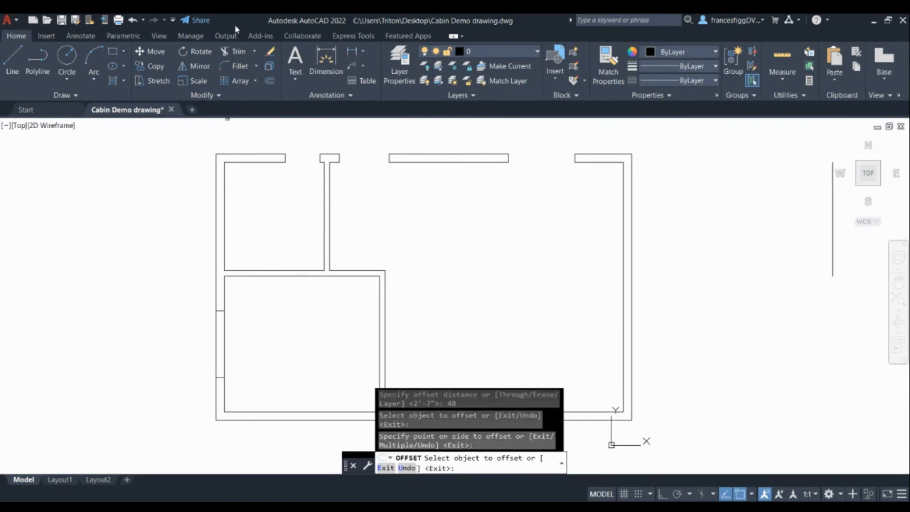
- Trim both left wall lines between the two short lines to cut out the opening
{"action": "left_click", "coordinate": [243, 53]}
{"action": "left_click", "coordinate": [241, 339]}
{"action": "left_click", "coordinate": [145, 351]}
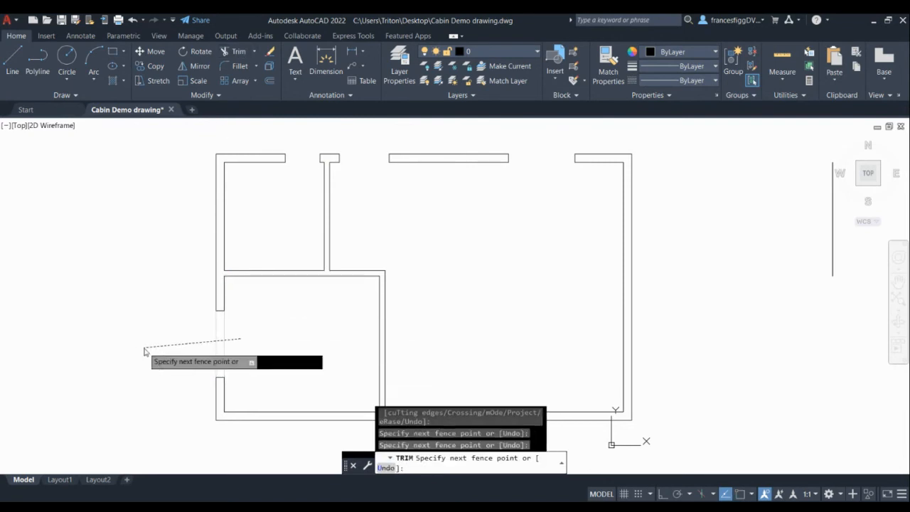
- Offset the outer line of the left wall's lower segment 1'8" to the right, into the lower-left room
{"action": "scroll", "coordinate": [333, 258], "scroll_direction": "down", "scroll_amount": 2}
{"action": "middle_click_drag", "start_coordinate": [333, 258], "coordinate": [298, 142]}
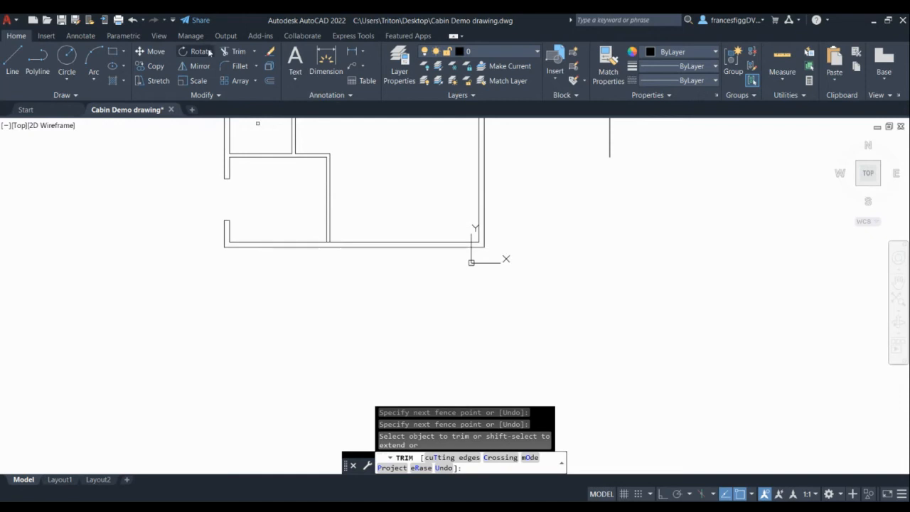
{"action": "left_click", "coordinate": [269, 80]}
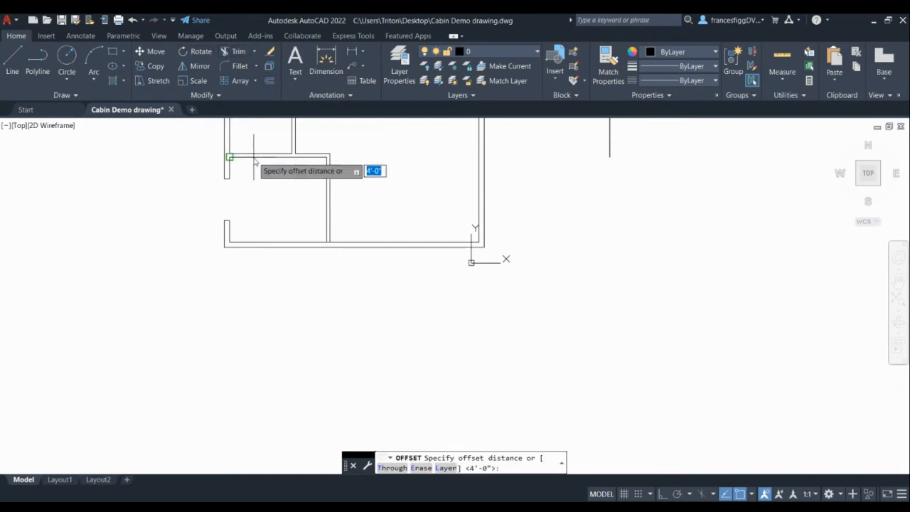
{"action": "type", "text": "1'8"}
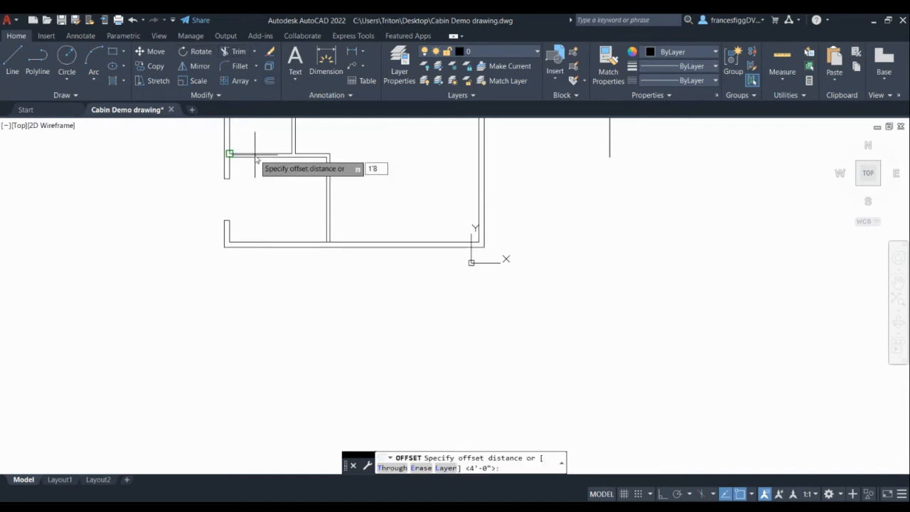
{"action": "key", "text": "Return"}
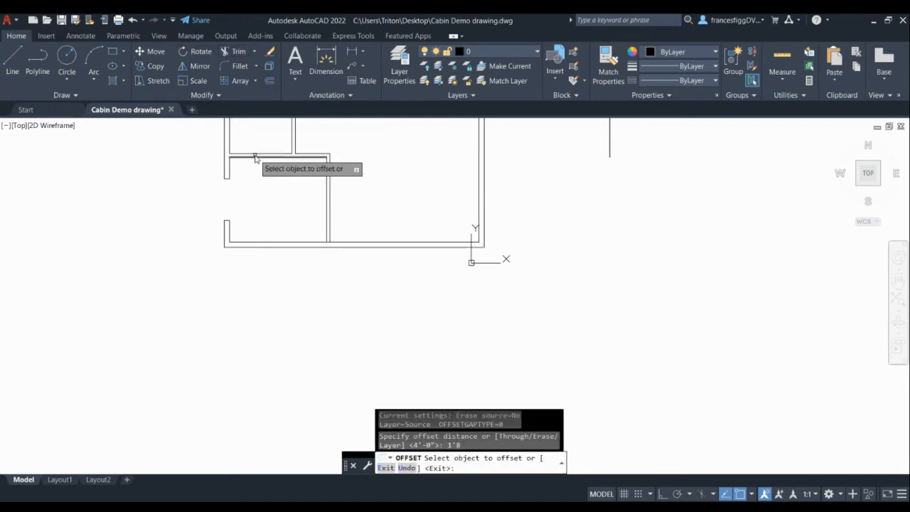
{"action": "left_click", "coordinate": [226, 235]}
{"action": "left_click", "coordinate": [284, 226]}
- Trim the offset line above the bottom wall so only the short piece across that wall remains
{"action": "left_click", "coordinate": [234, 51]}
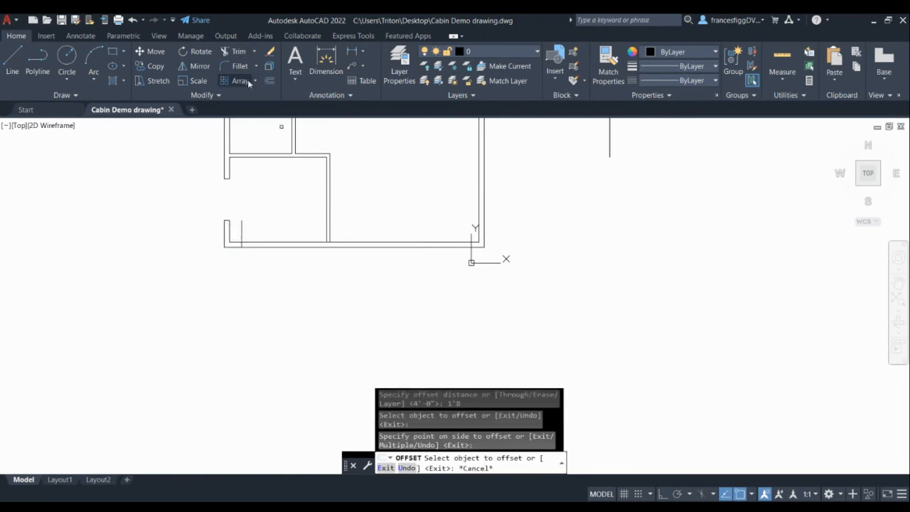
{"action": "left_click", "coordinate": [243, 228]}
{"action": "scroll", "coordinate": [250, 235], "scroll_direction": "up", "scroll_amount": 4}
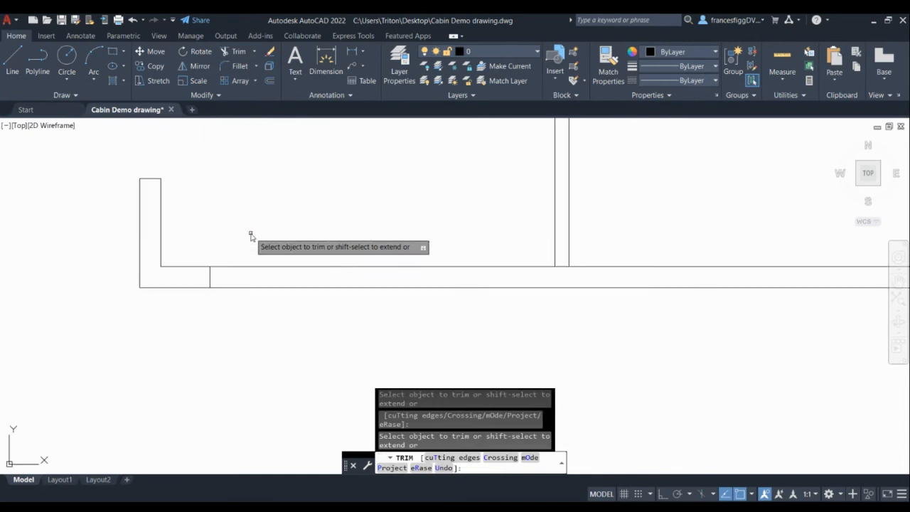
- Offset the short line across the bottom wall 36" to the right to set the first opening's width
{"action": "left_click", "coordinate": [268, 81]}
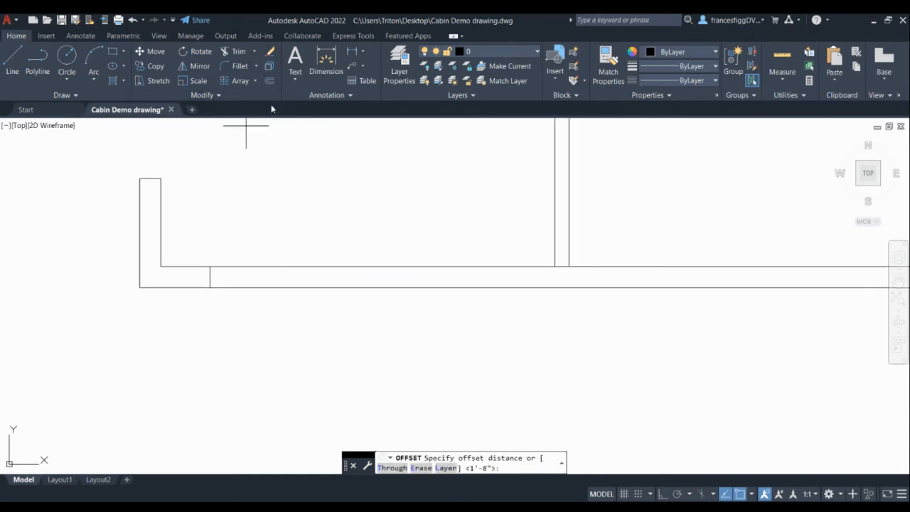
{"action": "type", "text": "36"}
{"action": "key", "text": "Return"}
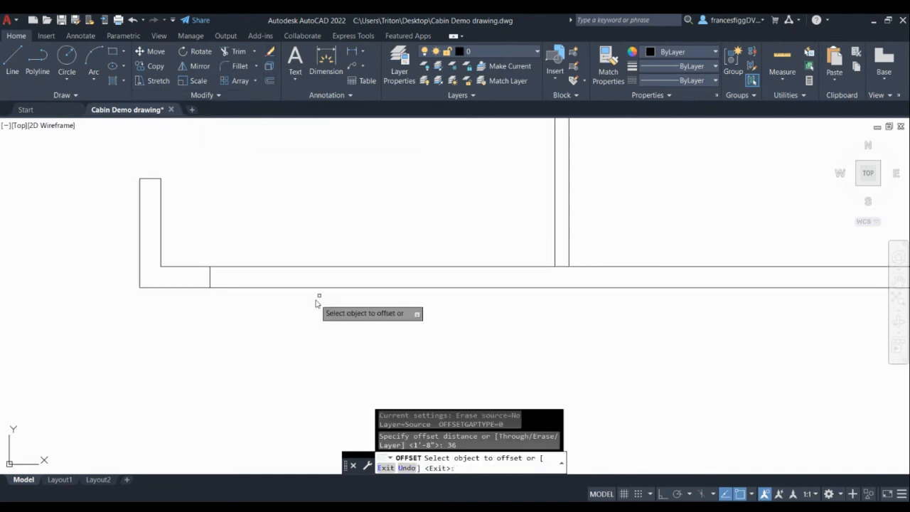
{"action": "left_click", "coordinate": [211, 278]}
{"action": "left_click", "coordinate": [344, 278]}
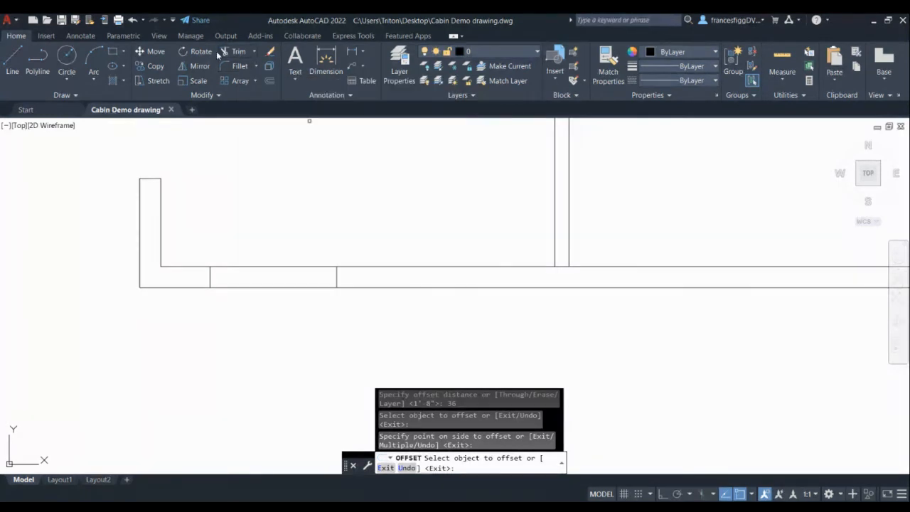
{"action": "left_click", "coordinate": [270, 81]}
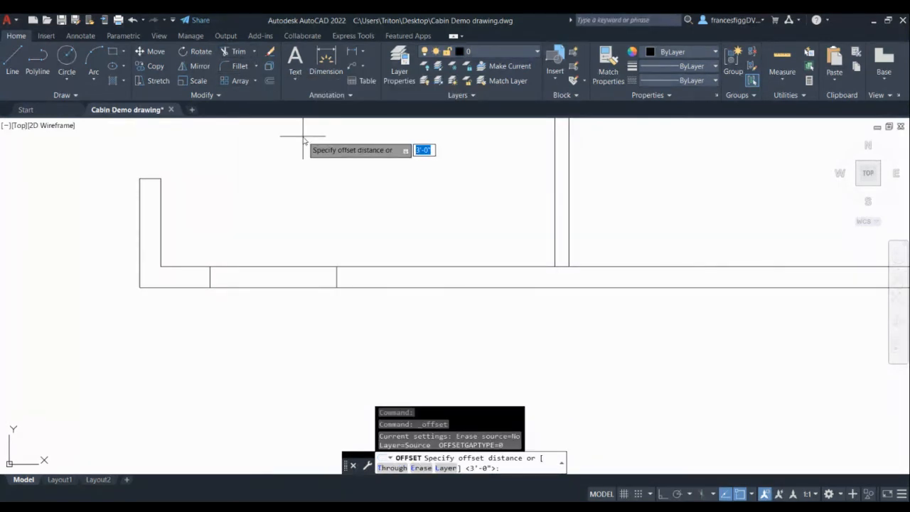
{"action": "type", "text": "6'"}
{"action": "key", "text": "Return"}
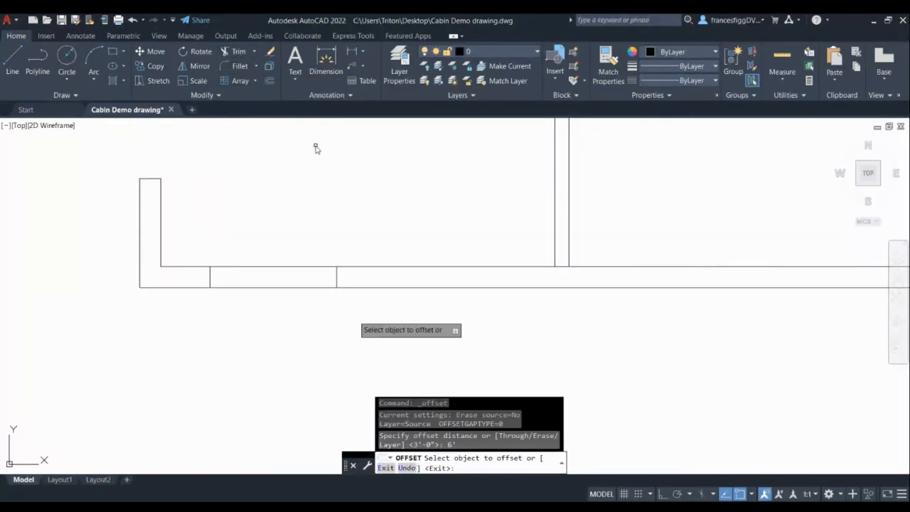
{"action": "left_click", "coordinate": [338, 278]}
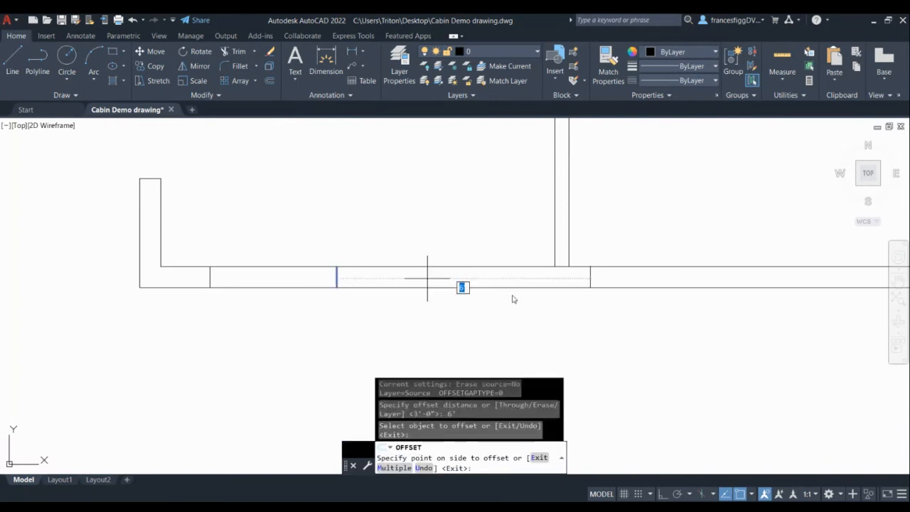
{"action": "left_click", "coordinate": [271, 82]}
{"action": "type", "text": "36"}
{"action": "key", "text": "Return"}
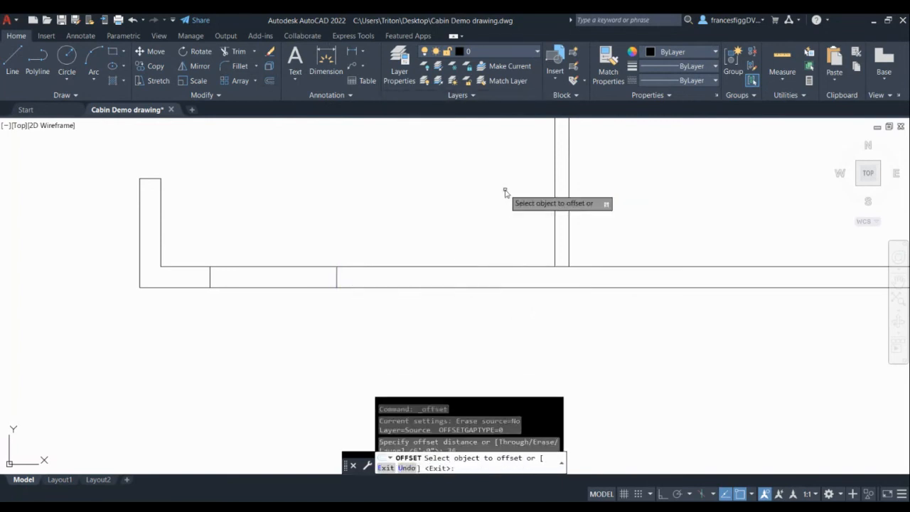
- Offset the short line at the right end of the bottom wall's first opening 6' to the right
{"action": "left_click", "coordinate": [269, 82]}
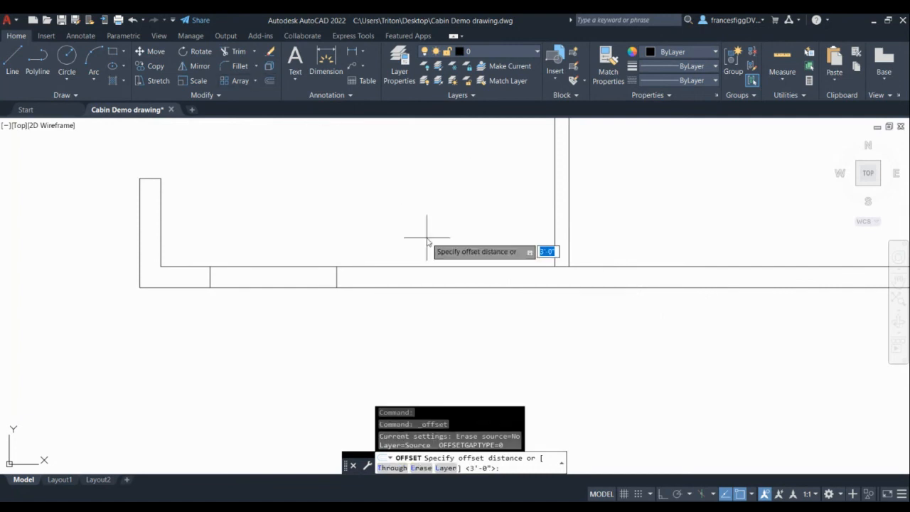
{"action": "type", "text": "6'"}
{"action": "key", "text": "Return"}
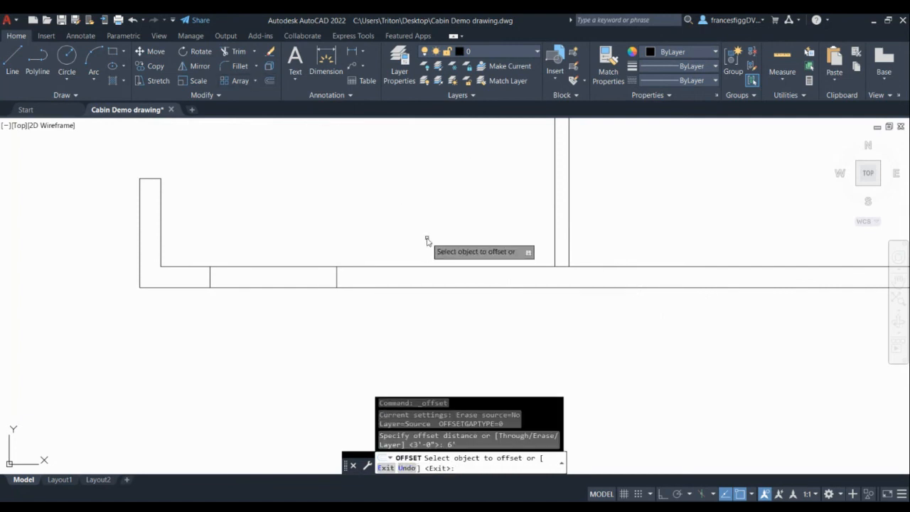
{"action": "key", "text": "Escape"}
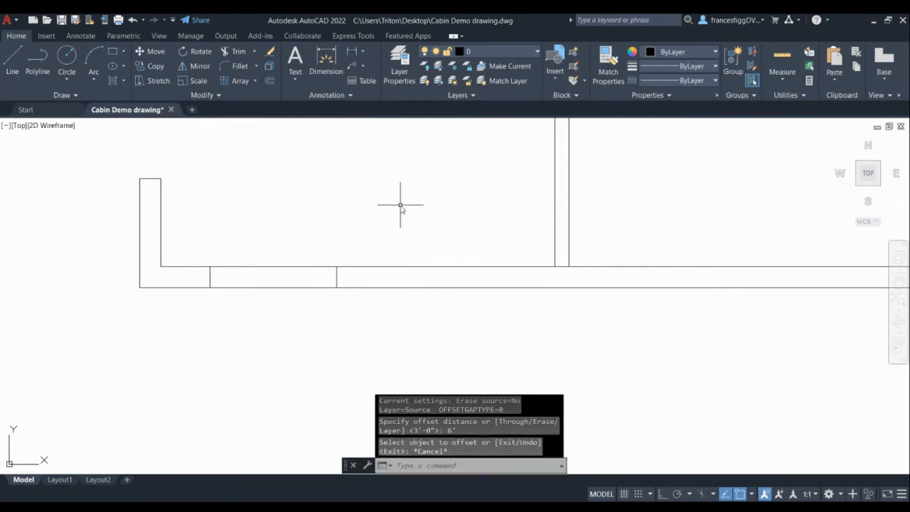
{"action": "left_click", "coordinate": [271, 81]}
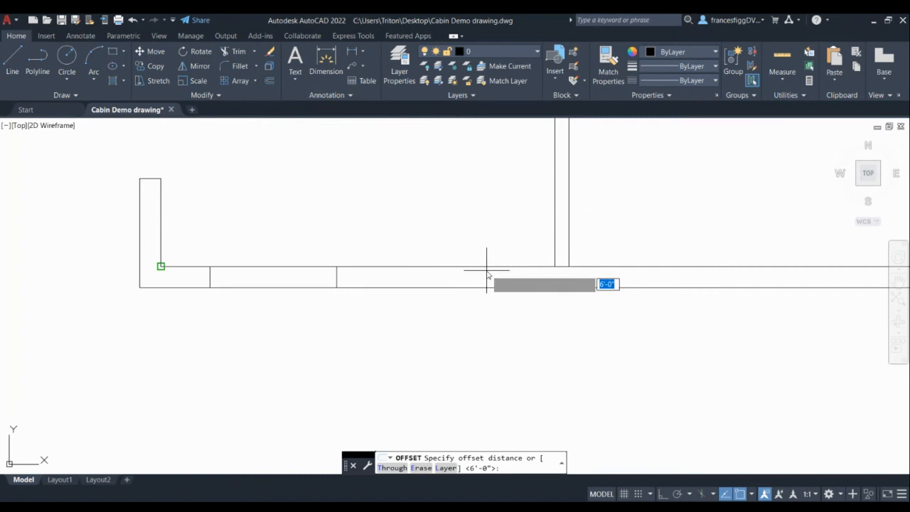
{"action": "key", "text": "Return"}
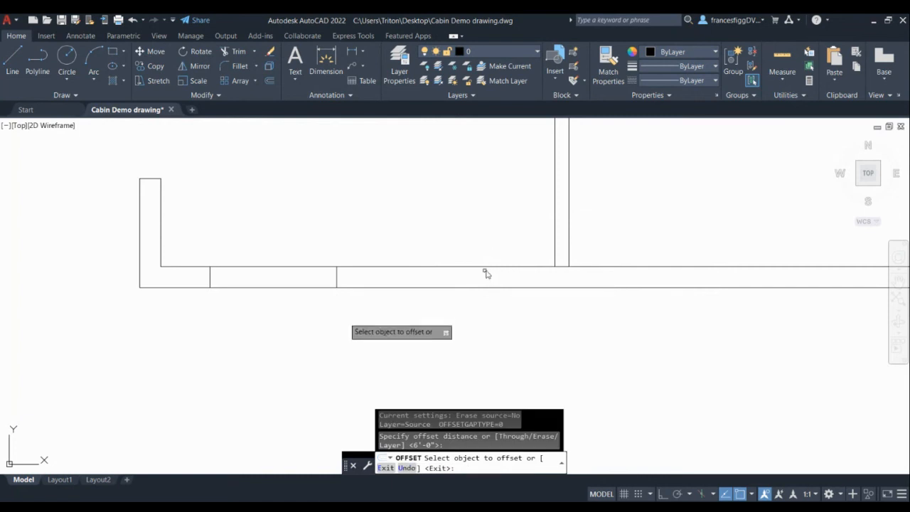
{"action": "left_click", "coordinate": [336, 277]}
{"action": "left_click", "coordinate": [635, 278]}
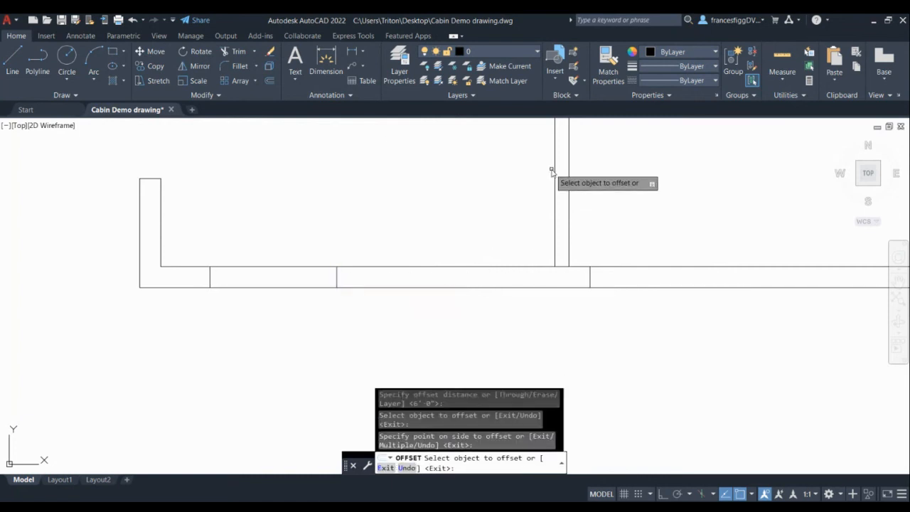
- Offset the rightmost short line across the bottom wall 36" to the right to set the second opening's width
{"action": "left_click", "coordinate": [268, 82]}
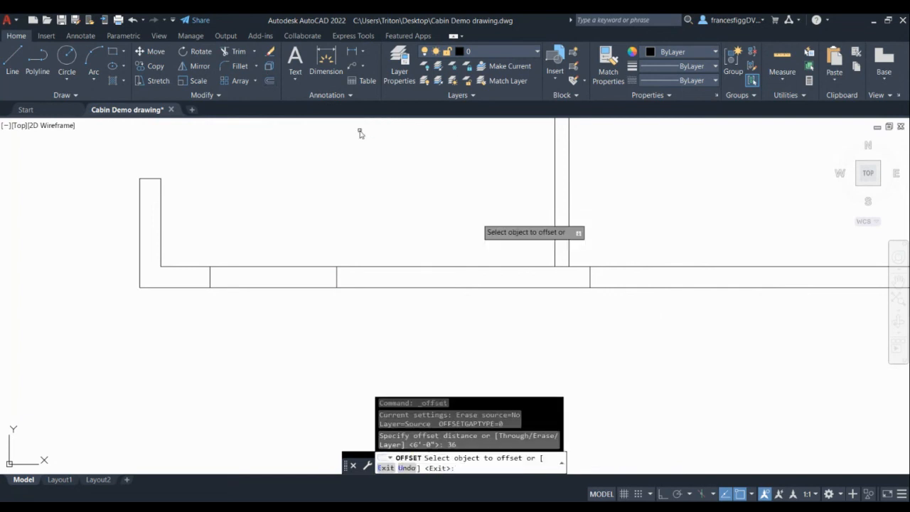
{"action": "left_click", "coordinate": [590, 281]}
{"action": "left_click", "coordinate": [705, 262]}
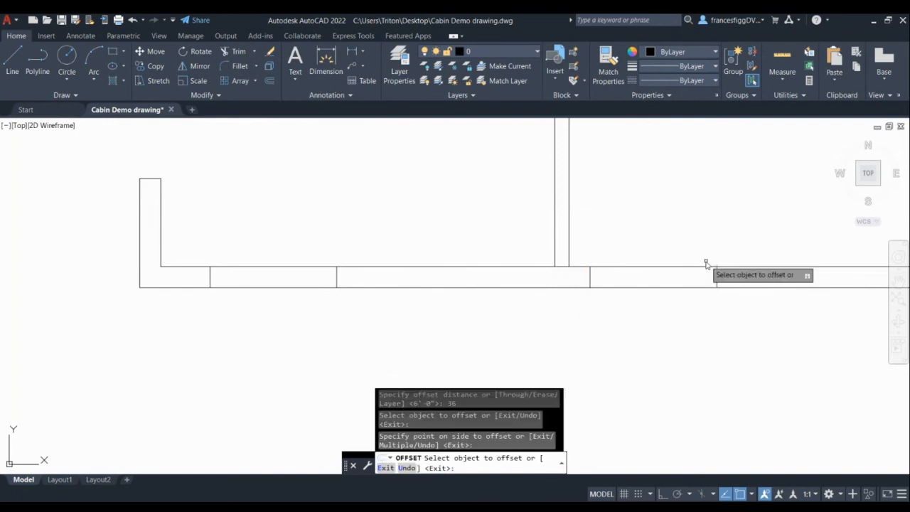
- Offset the right line of the bottom wall's second opening 11" to the right to mark a short wall piece
{"action": "scroll", "coordinate": [704, 262], "scroll_direction": "down", "scroll_amount": 2}
{"action": "middle_click_drag", "start_coordinate": [705, 262], "coordinate": [390, 254]}
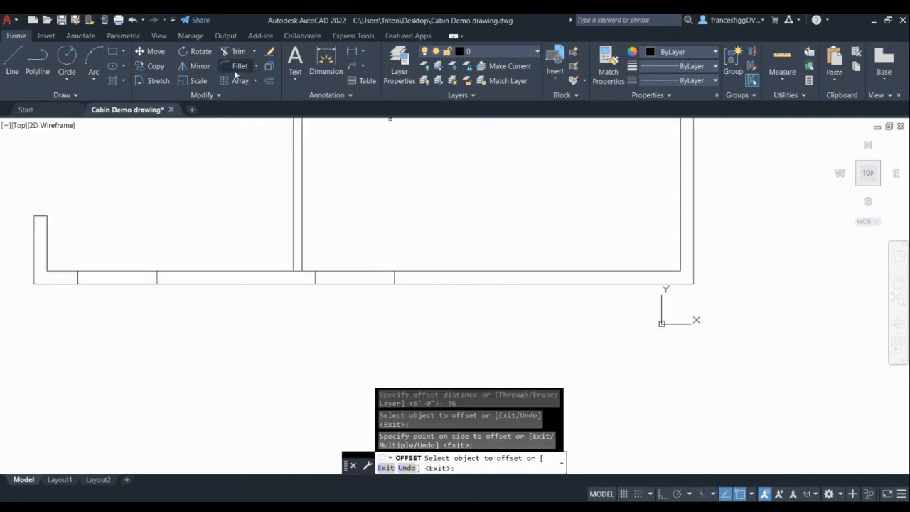
{"action": "left_click", "coordinate": [270, 82]}
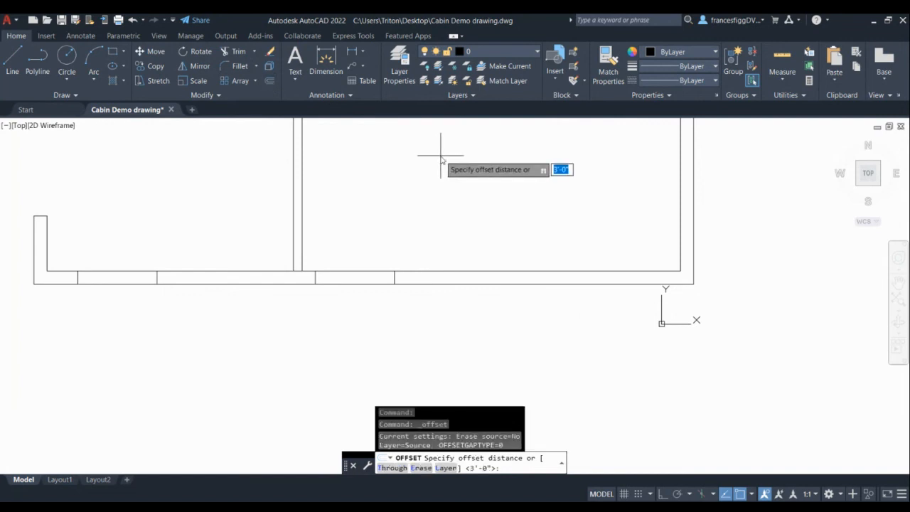
{"action": "type", "text": "11"}
{"action": "key", "text": "Return"}
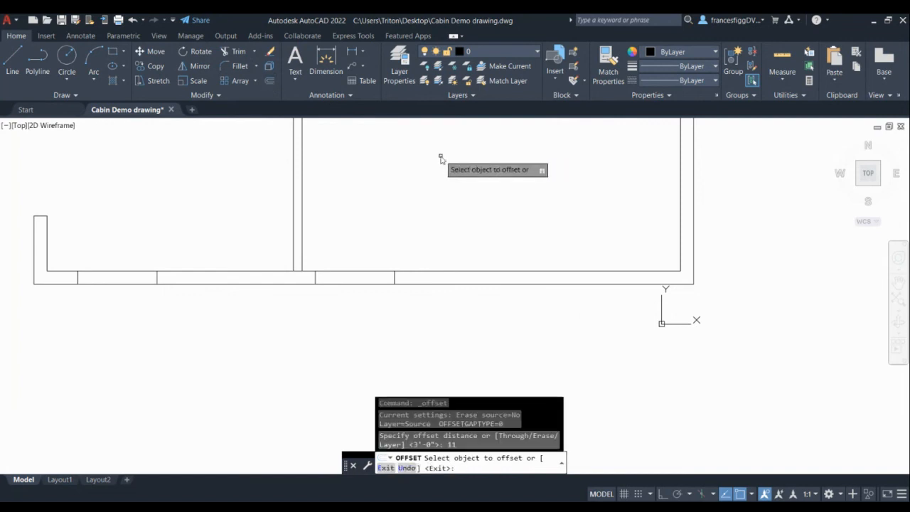
{"action": "left_click", "coordinate": [394, 277]}
{"action": "left_click", "coordinate": [449, 278]}
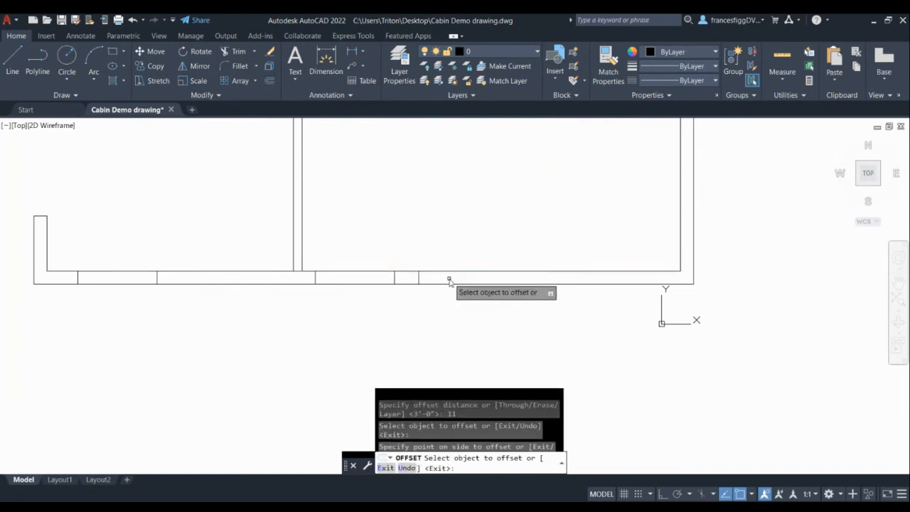
- Offset the line at the right end of that short wall piece 24" to the right for the third opening
{"action": "left_click", "coordinate": [270, 82]}
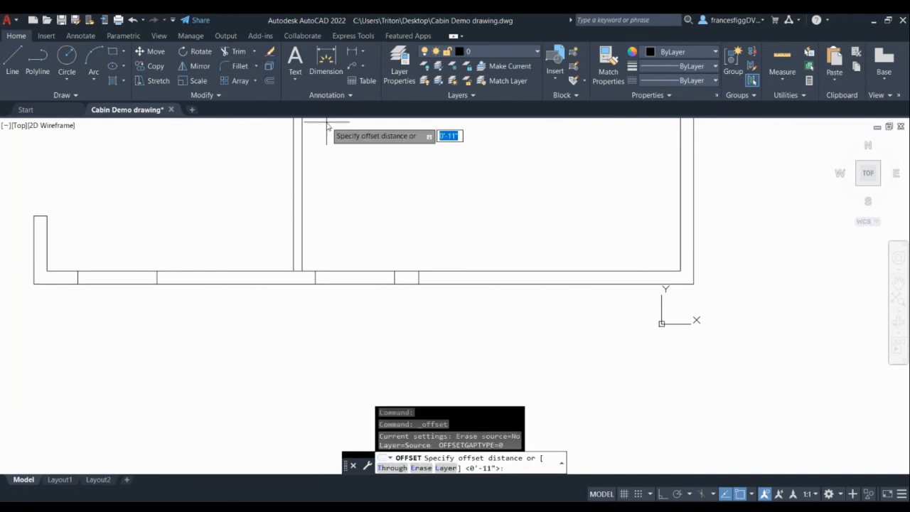
{"action": "type", "text": "24"}
{"action": "key", "text": "Return"}
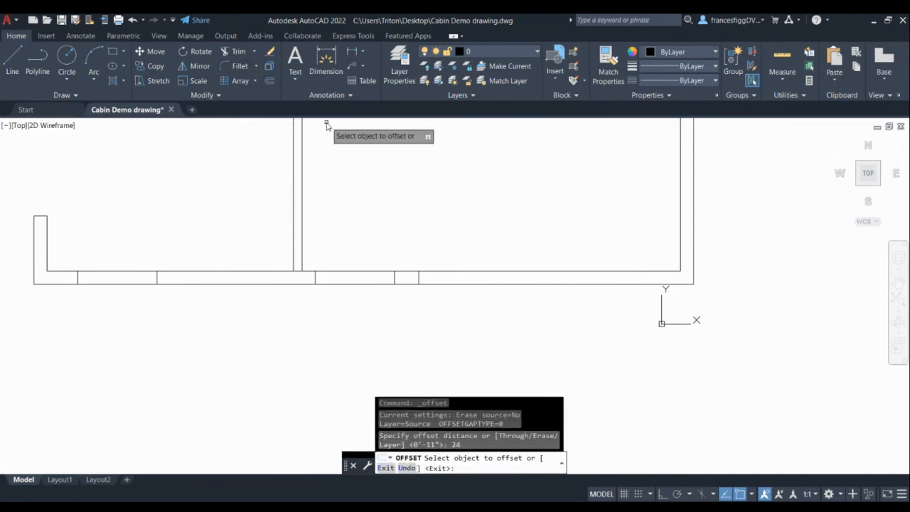
{"action": "left_click", "coordinate": [418, 277]}
{"action": "left_click", "coordinate": [440, 278]}
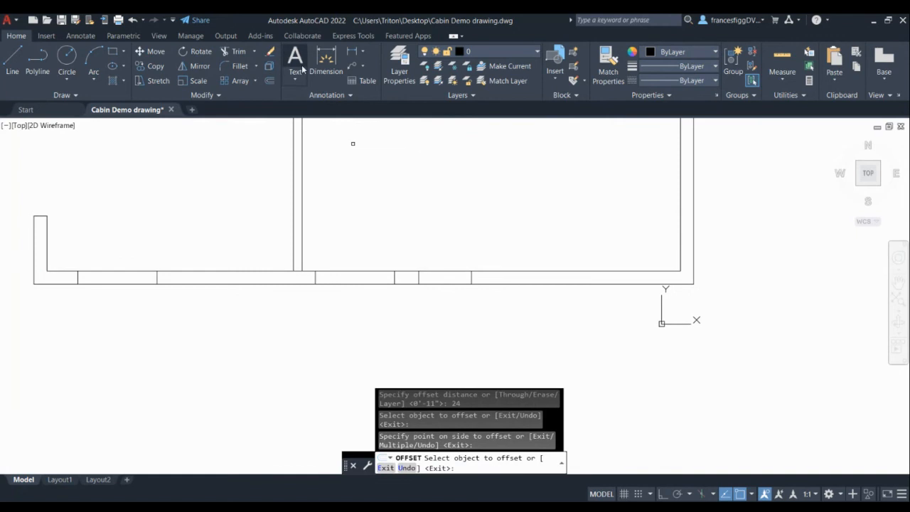
- Offset the right line of the bottom wall's third opening 11" to the right to mark another short wall piece
{"action": "left_click", "coordinate": [270, 79]}
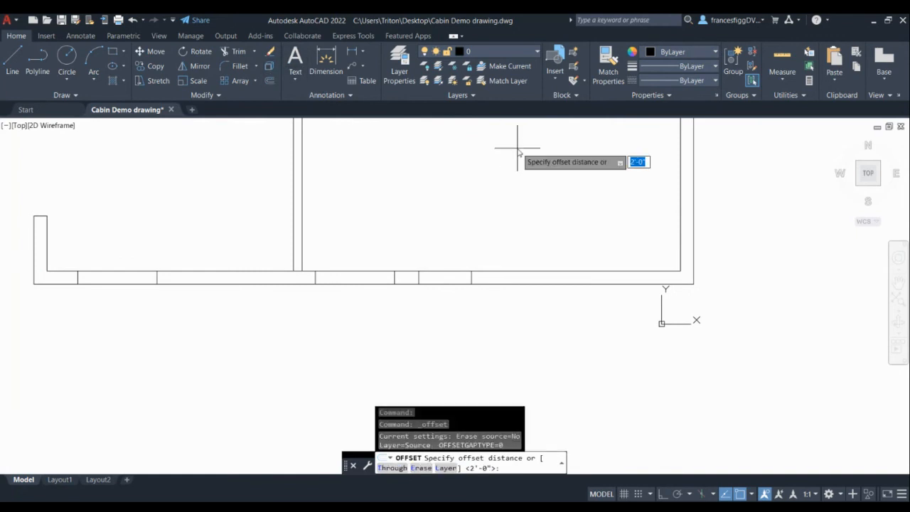
{"action": "type", "text": "11"}
{"action": "key", "text": "Return"}
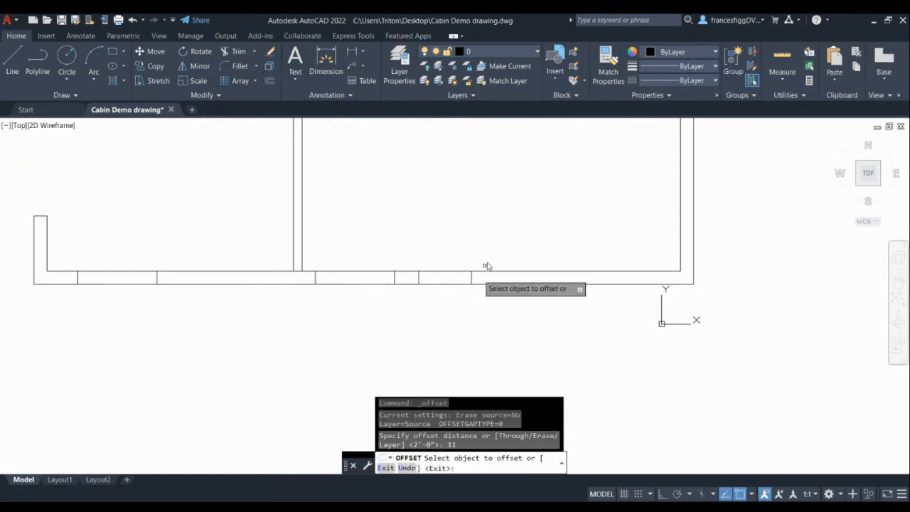
{"action": "left_click", "coordinate": [470, 277]}
{"action": "left_click", "coordinate": [484, 282]}
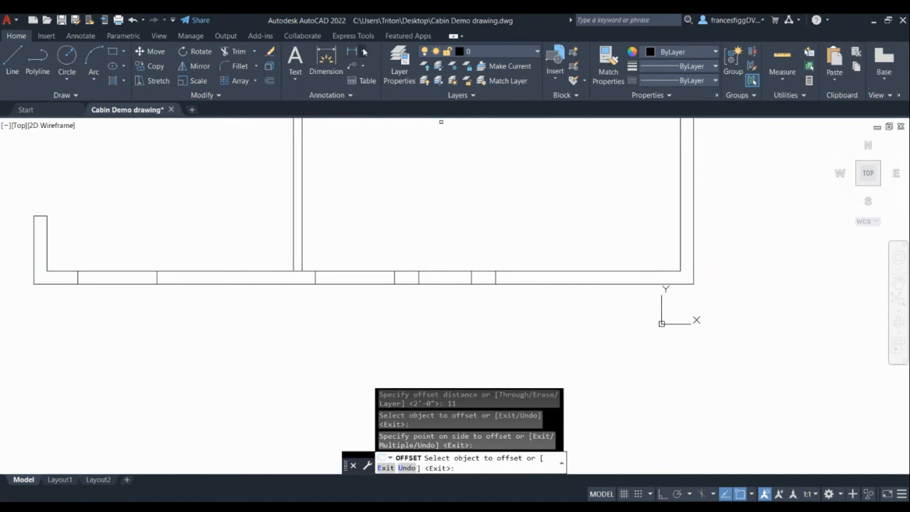
- Offset the last short line across the bottom wall 6' to the right, toward the lower-right corner, for the fourth opening
{"action": "left_click", "coordinate": [271, 81]}
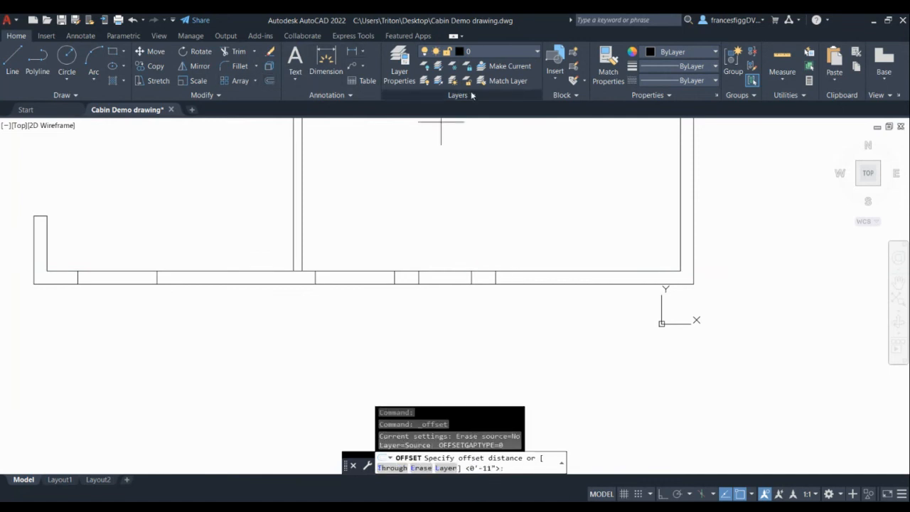
{"action": "type", "text": "6'"}
{"action": "key", "text": "Return"}
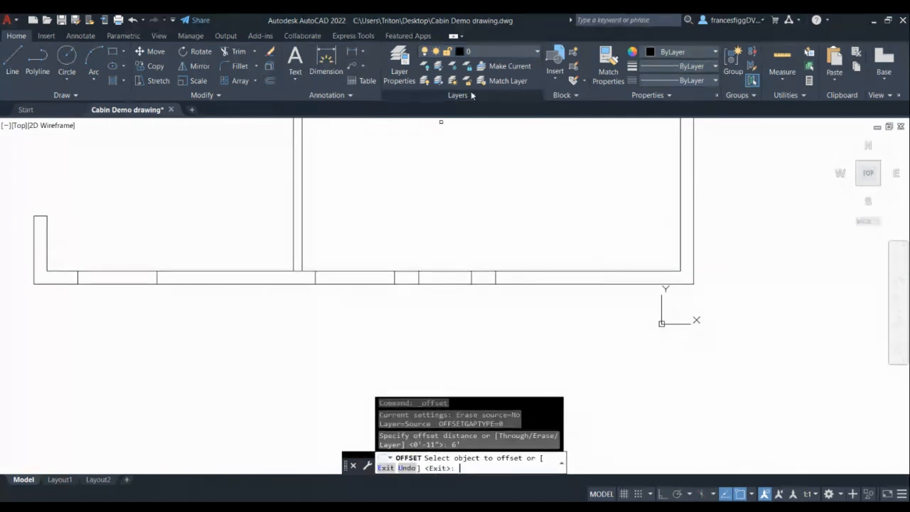
{"action": "left_click", "coordinate": [495, 277]}
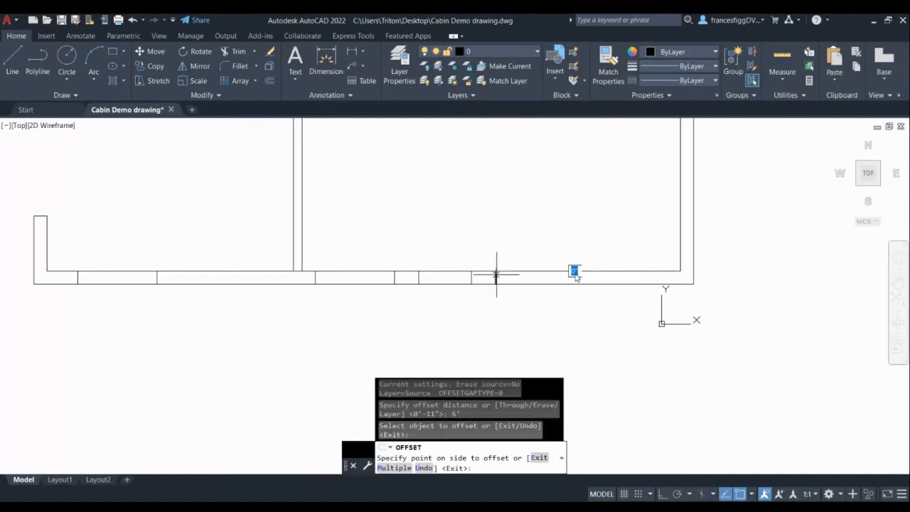
{"action": "left_click", "coordinate": [574, 272]}
- Trim the bottom wall's lines between the paired short lines to cut out all four openings
{"action": "left_click", "coordinate": [234, 54]}
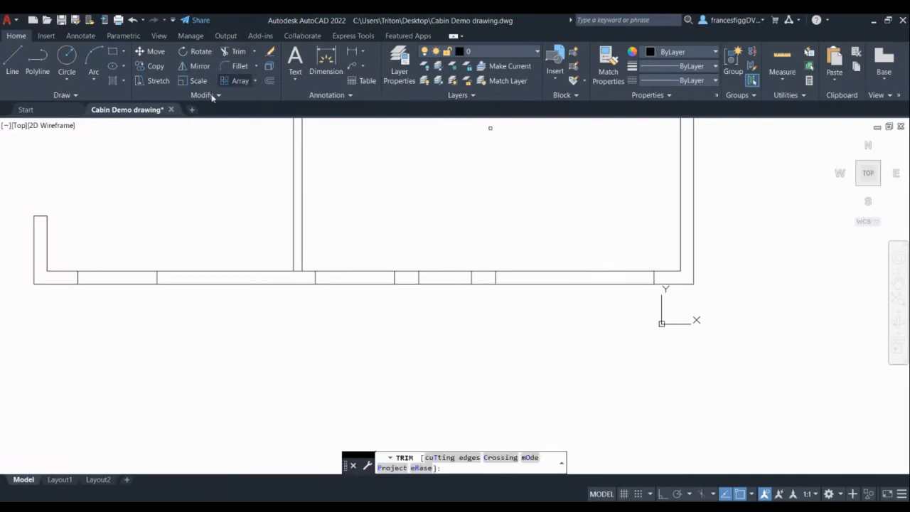
{"action": "left_click_drag", "start_coordinate": [112, 236], "coordinate": [117, 311]}
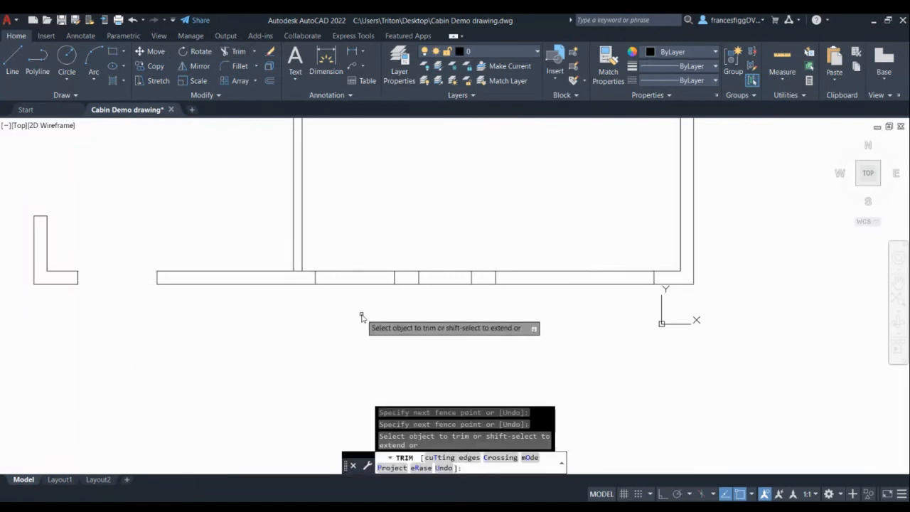
{"action": "left_click", "coordinate": [298, 270]}
{"action": "left_click_drag", "start_coordinate": [368, 260], "coordinate": [365, 315]}
{"action": "left_click_drag", "start_coordinate": [451, 244], "coordinate": [450, 308]}
{"action": "left_click_drag", "start_coordinate": [625, 219], "coordinate": [585, 309]}
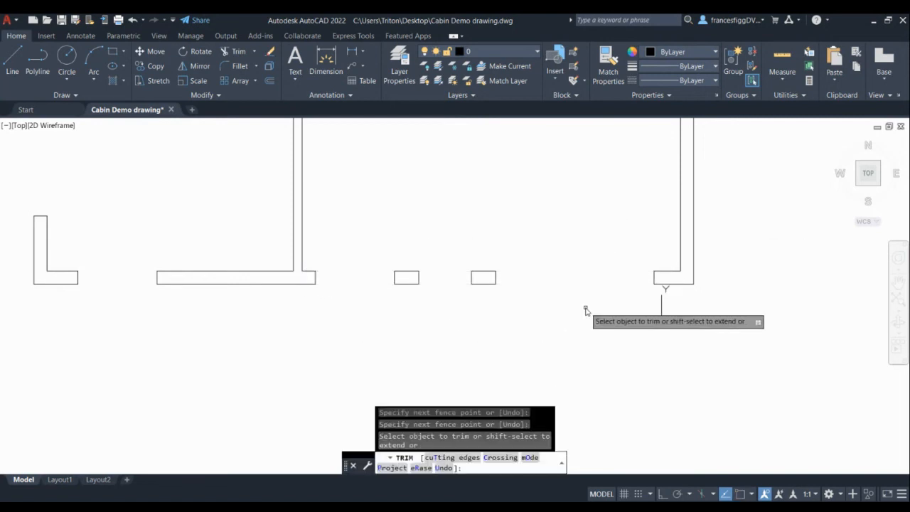
- Offset the outer line of the bottom wall's short segment at the lower-right corner 18" upward, across the right wall
{"action": "scroll", "coordinate": [585, 308], "scroll_direction": "down", "scroll_amount": 4}
{"action": "mouse_move", "coordinate": [585, 308]}
{"action": "middle_mouse_down"}
{"action": "mouse_move", "coordinate": [511, 396]}
{"action": "mouse_move", "coordinate": [460, 351]}
{"action": "middle_mouse_up"}
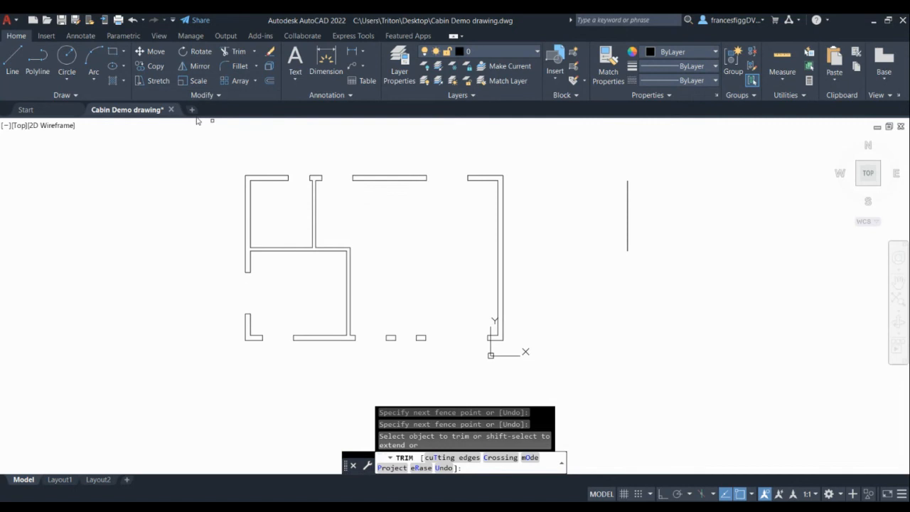
{"action": "left_click", "coordinate": [268, 83]}
{"action": "type", "text": "18"}
{"action": "key", "text": "Return"}
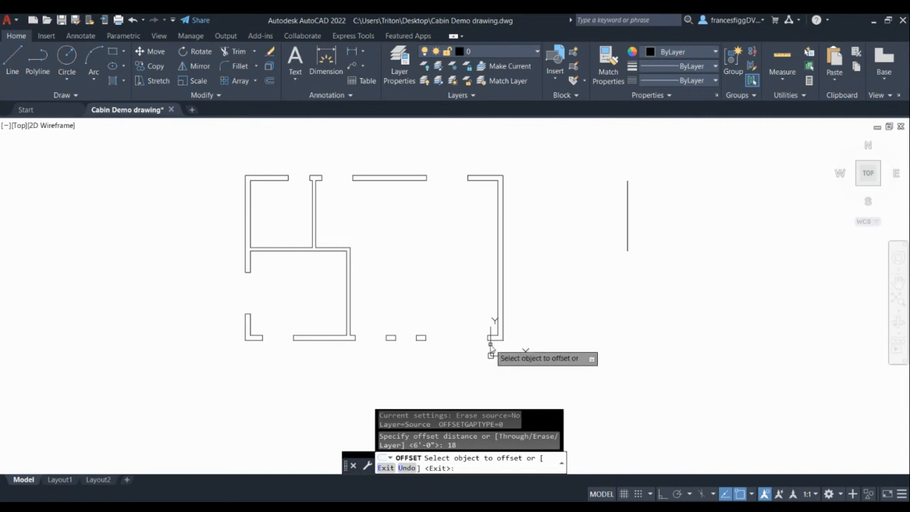
{"action": "left_click", "coordinate": [497, 341]}
{"action": "left_click", "coordinate": [495, 283]}
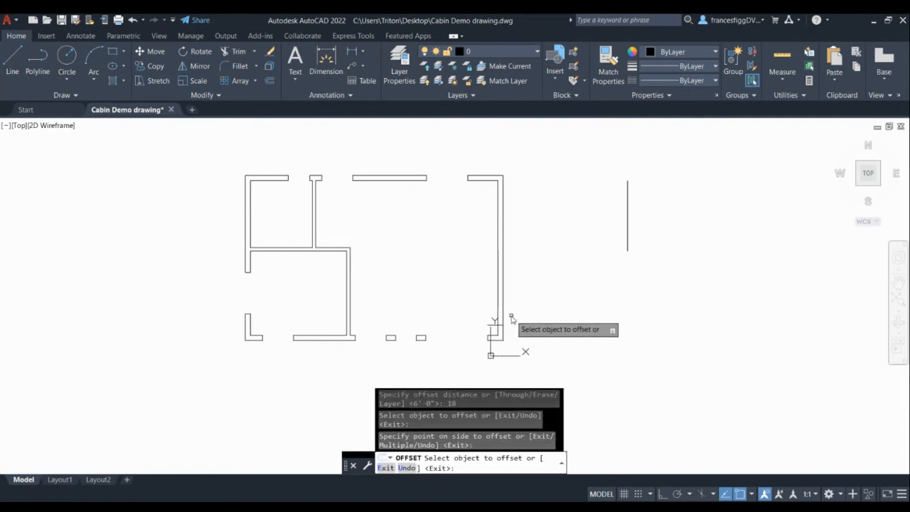
- Offset the new short line across the right wall 7' upward to set that wall's opening height
{"action": "left_click", "coordinate": [270, 80]}
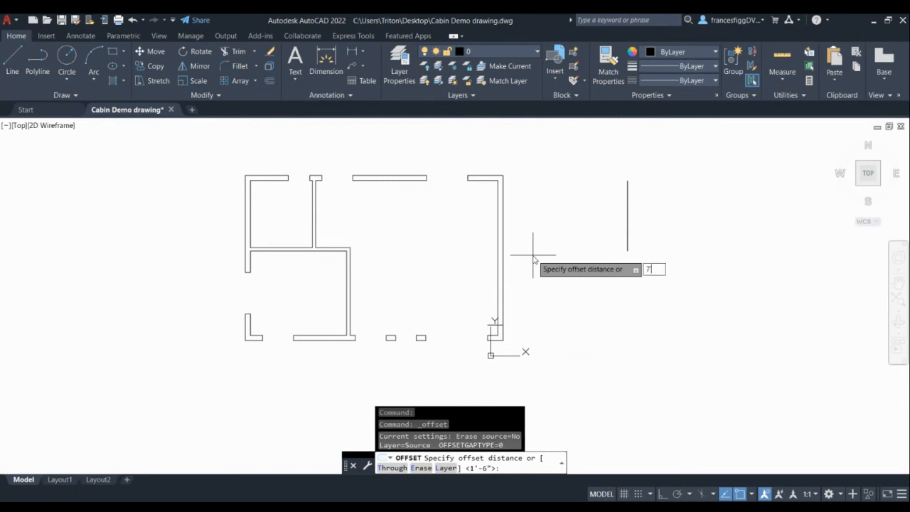
{"action": "key", "text": "Return"}
{"action": "scroll", "coordinate": [510, 330], "scroll_direction": "up", "scroll_amount": 4}
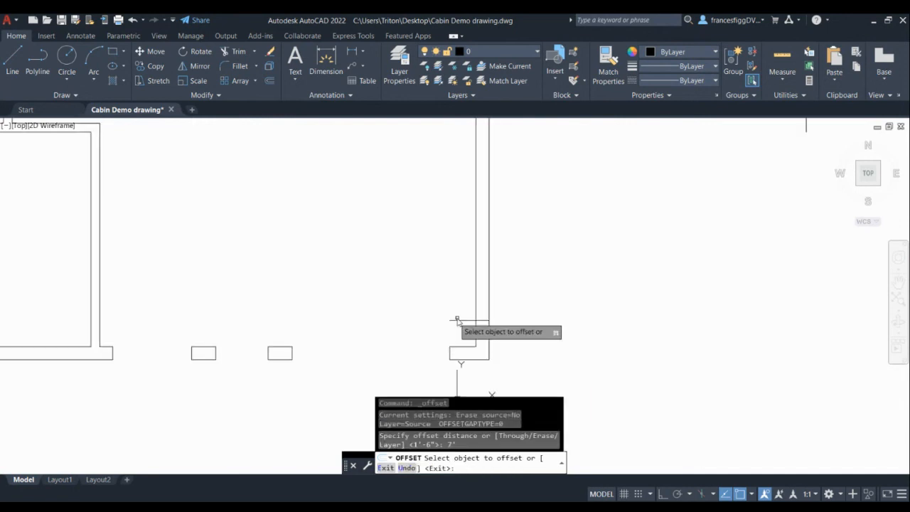
{"action": "left_click", "coordinate": [471, 320]}
{"action": "left_click", "coordinate": [432, 187]}
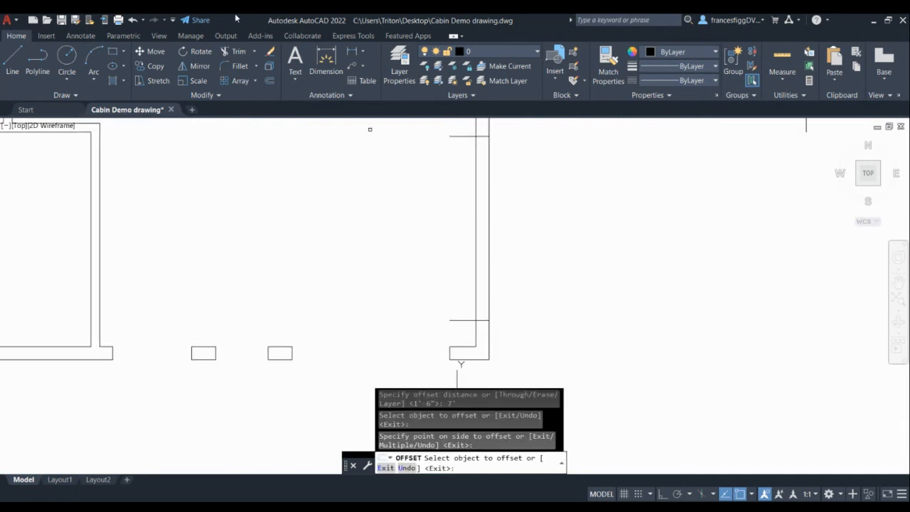
- Trim both offset lines' inner overhangs back to the right wall and cut out the wall lines between them
{"action": "left_click", "coordinate": [239, 54]}
{"action": "left_click", "coordinate": [453, 136]}
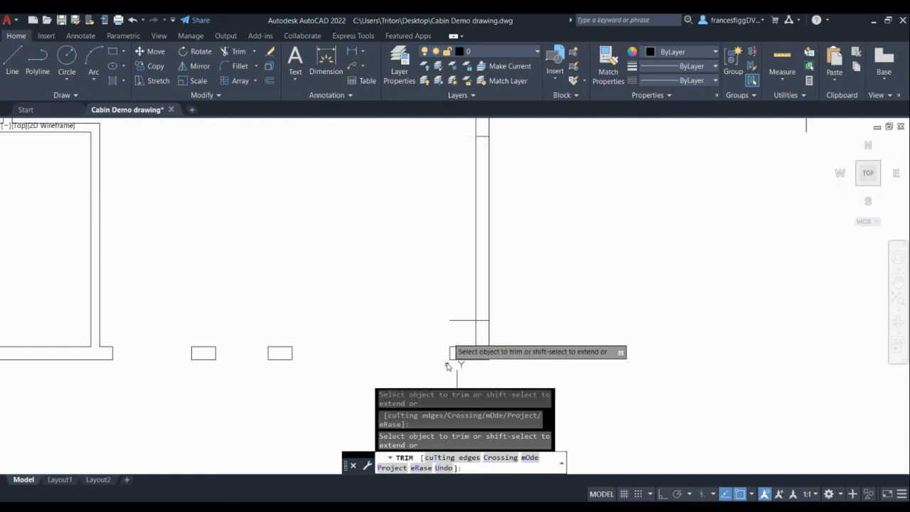
{"action": "left_click", "coordinate": [460, 320]}
{"action": "left_click", "coordinate": [507, 252]}
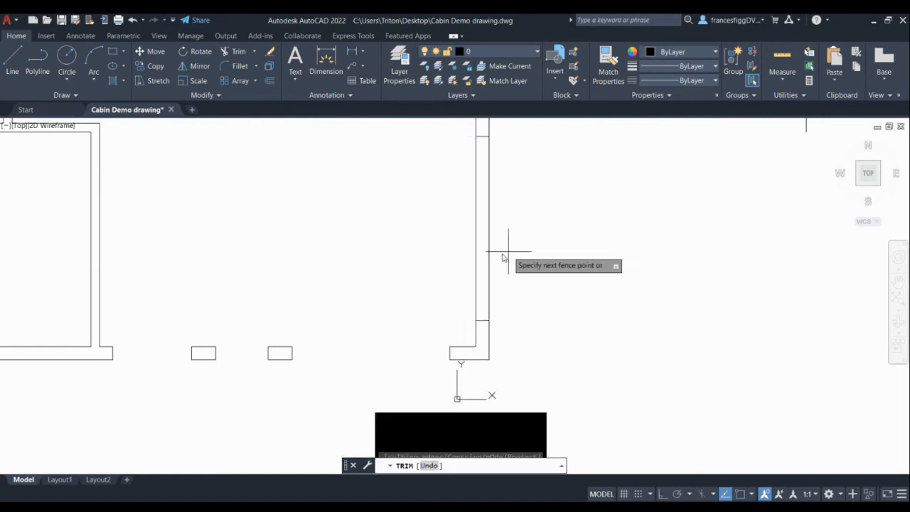
{"action": "left_click", "coordinate": [455, 266]}
- Offset the upper line of the horizontal interior wall's right-hand part 10" downward, across the lower vertical interior wall
{"action": "scroll", "coordinate": [531, 263], "scroll_direction": "down", "scroll_amount": 4}
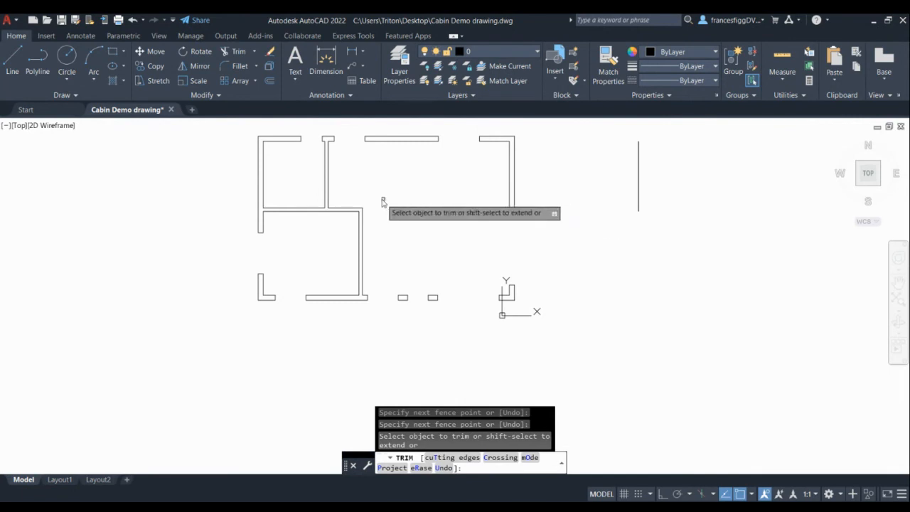
{"action": "scroll", "coordinate": [376, 226], "scroll_direction": "up", "scroll_amount": 4}
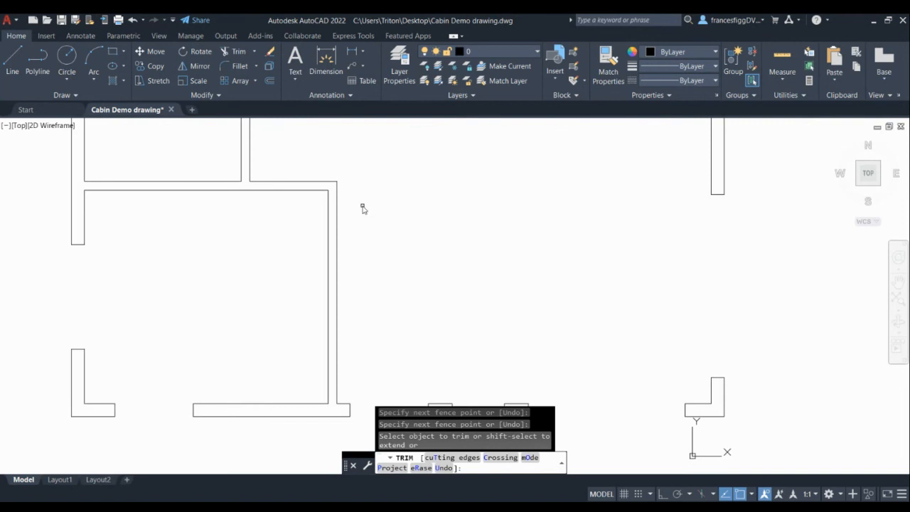
{"action": "left_click", "coordinate": [269, 82]}
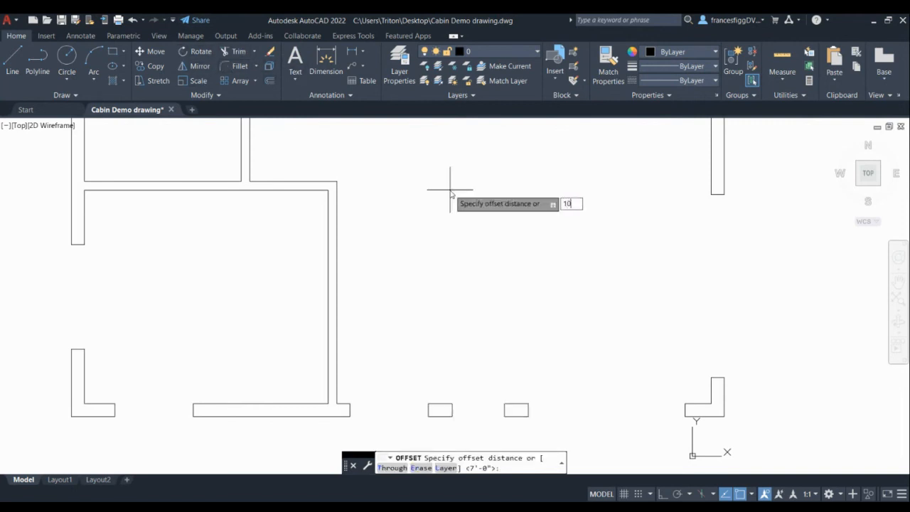
{"action": "key", "text": "Return"}
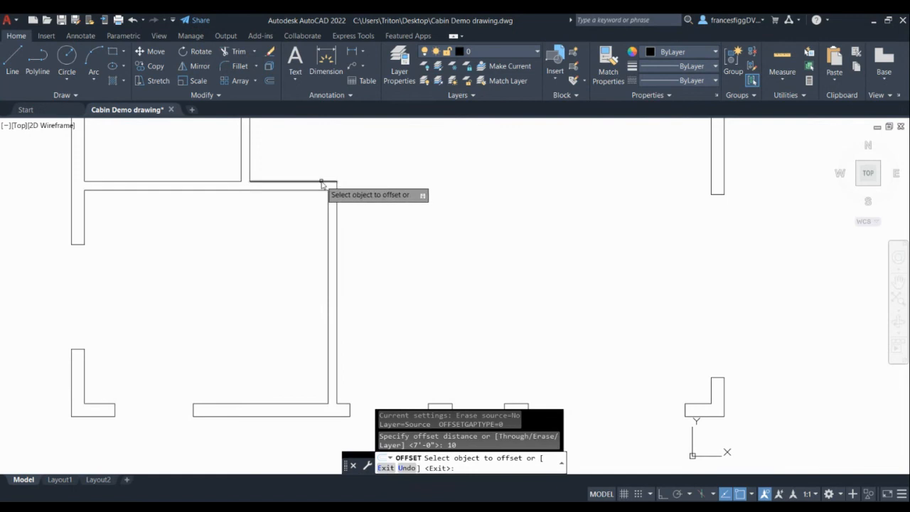
{"action": "left_click", "coordinate": [322, 182]}
{"action": "left_click", "coordinate": [319, 263]}
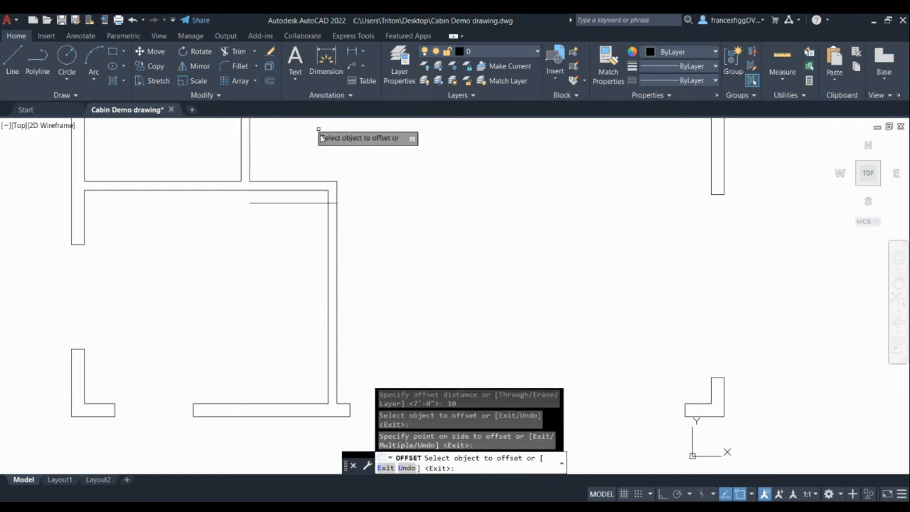
- Offset the new line across the lower vertical interior wall 30" downward to set the opening's width
{"action": "left_click", "coordinate": [269, 83]}
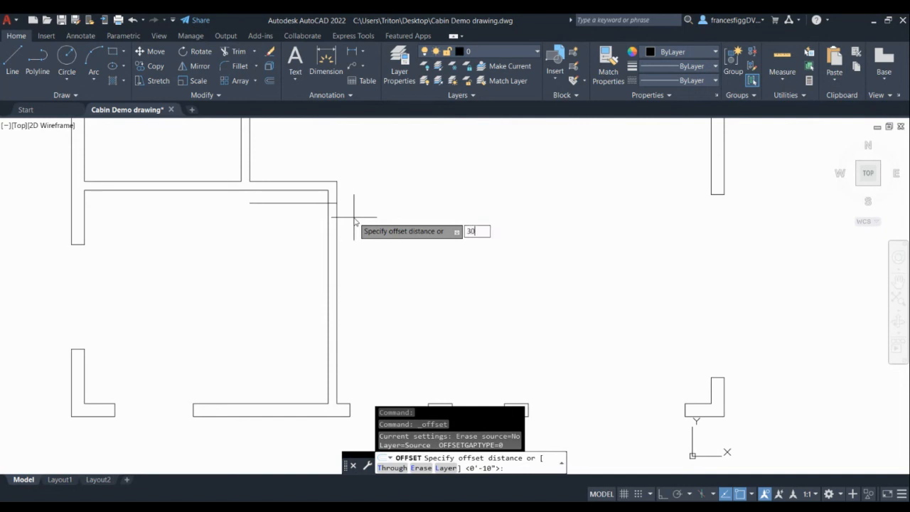
{"action": "type", "text": "30"}
{"action": "key", "text": "Return"}
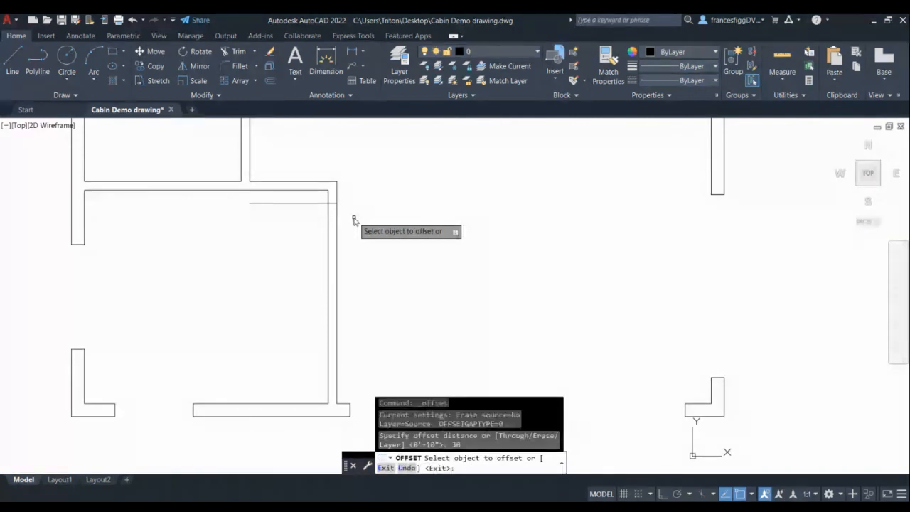
{"action": "left_click", "coordinate": [292, 204]}
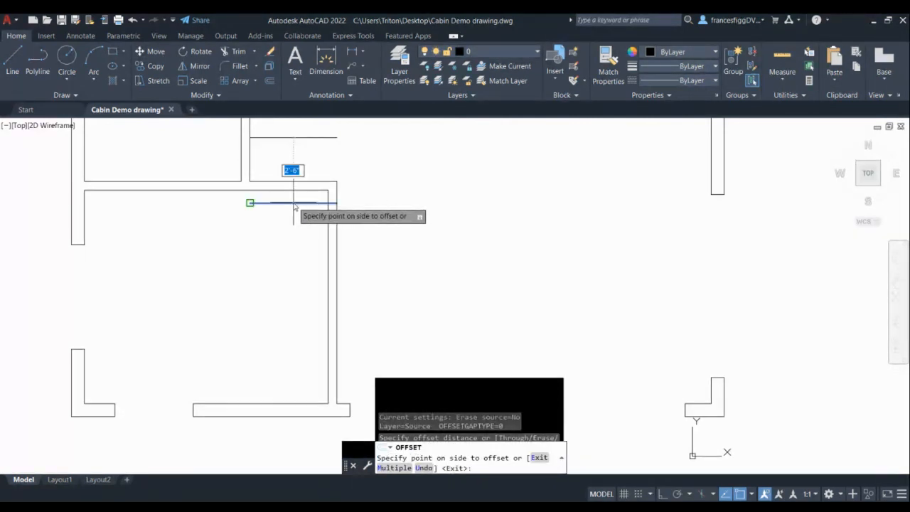
{"action": "left_click", "coordinate": [305, 306]}
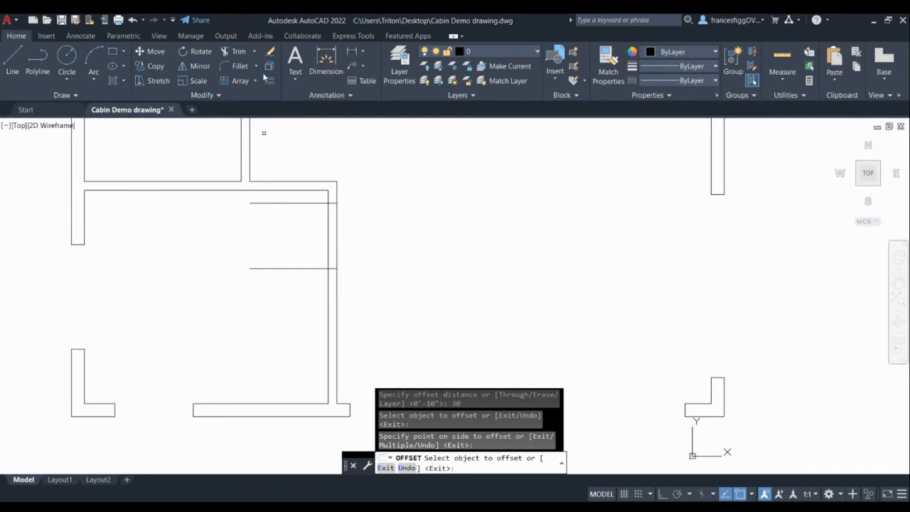
- Trim both offset lines' overhangs back to the lower vertical interior wall and cut out the wall lines between them
{"action": "left_click", "coordinate": [237, 52]}
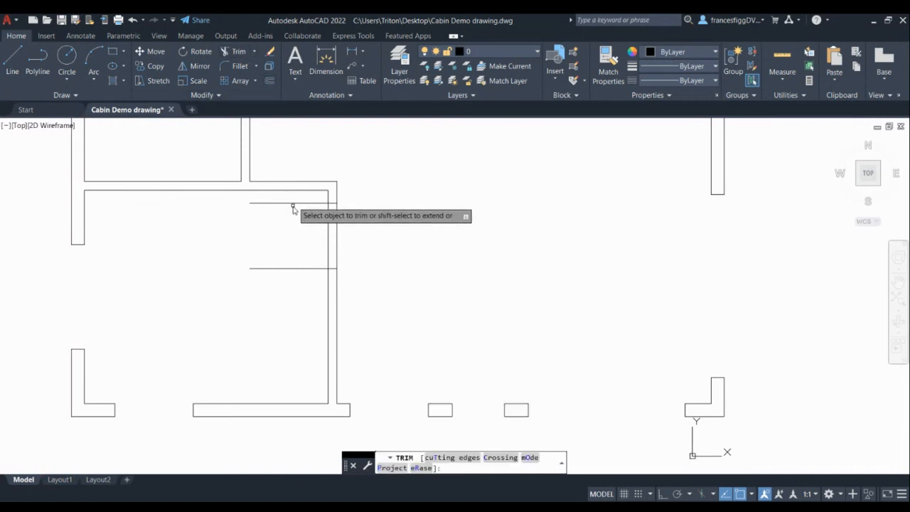
{"action": "left_click", "coordinate": [293, 204]}
{"action": "left_click", "coordinate": [294, 268]}
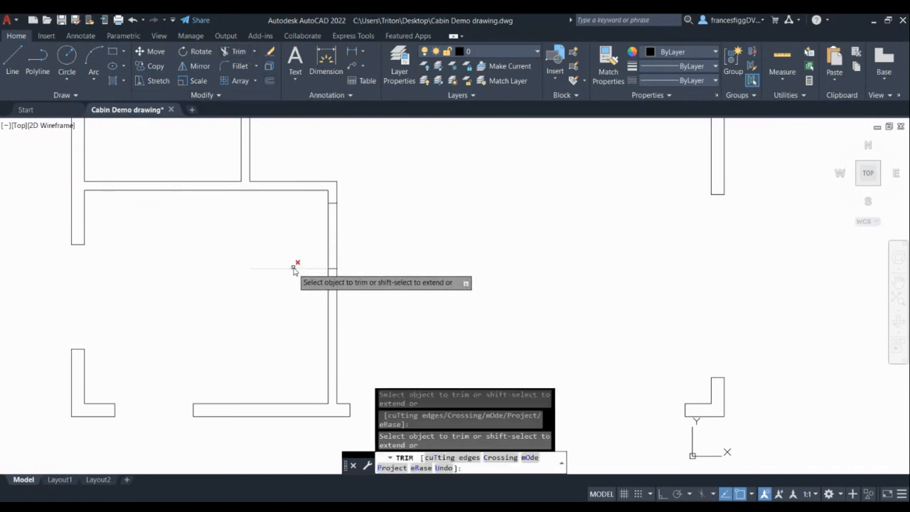
{"action": "left_click", "coordinate": [361, 231]}
{"action": "left_click", "coordinate": [317, 246]}
{"action": "scroll", "coordinate": [332, 243], "scroll_direction": "down", "scroll_amount": 6}
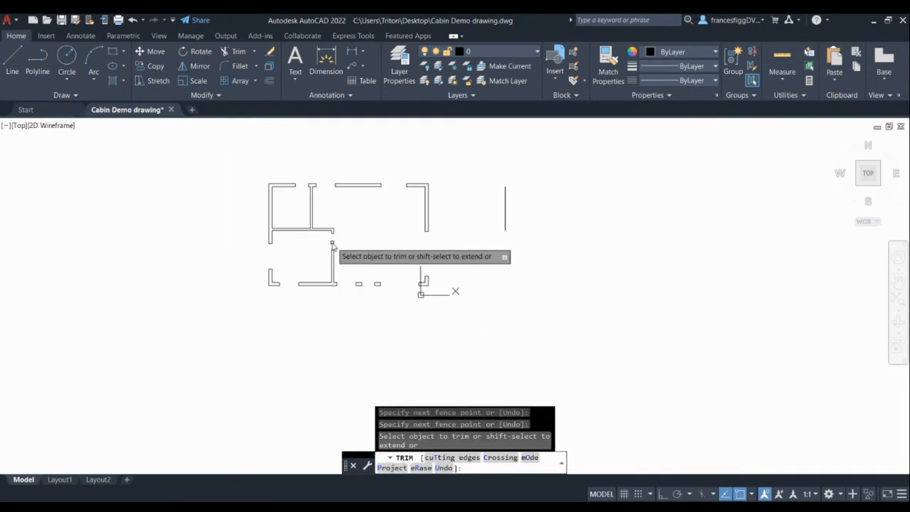
- Offset the upper line of the horizontal interior wall's right-hand part 6" upward, beside the upper vertical interior wall
{"action": "scroll", "coordinate": [312, 200], "scroll_direction": "up", "scroll_amount": 5}
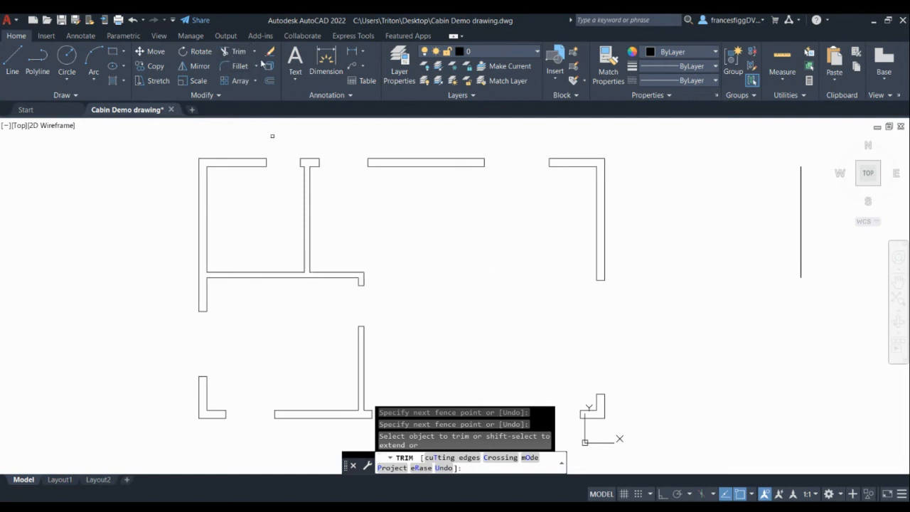
{"action": "left_click", "coordinate": [269, 82]}
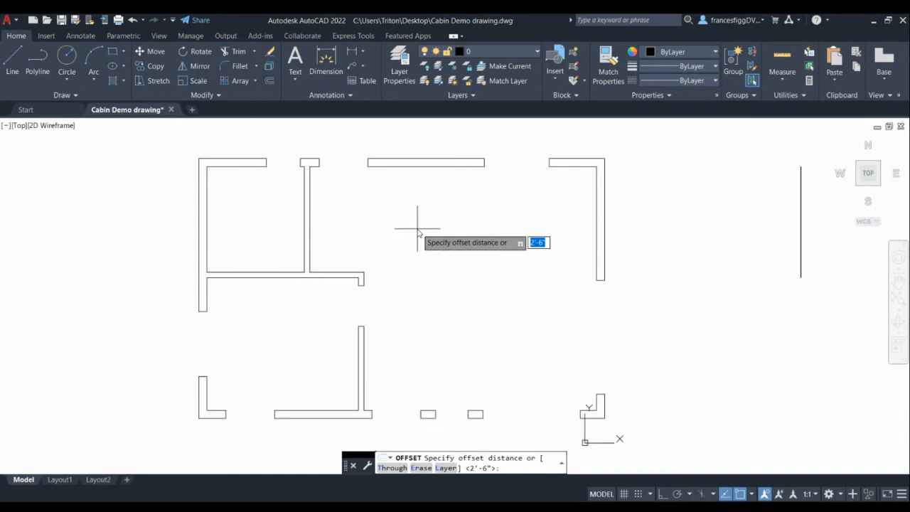
{"action": "key", "text": "Return"}
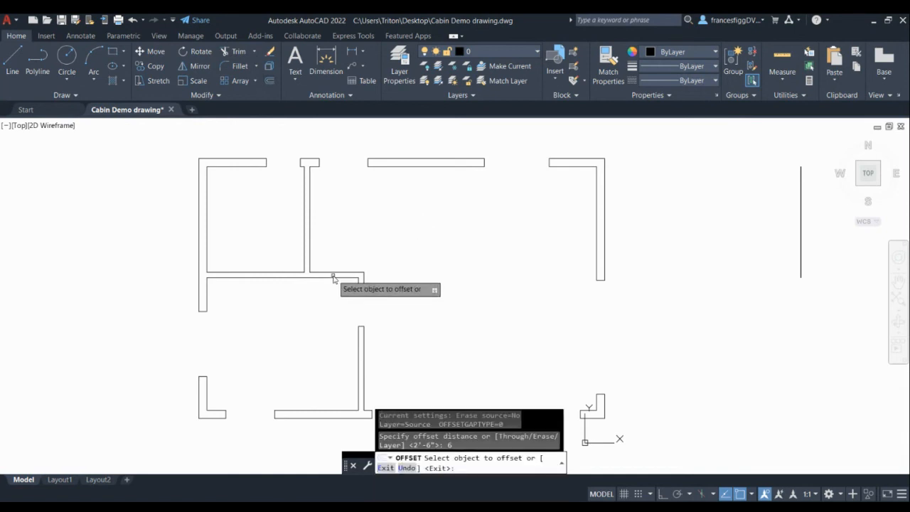
{"action": "left_click", "coordinate": [332, 273]}
{"action": "left_click", "coordinate": [332, 257]}
{"action": "scroll", "coordinate": [330, 264], "scroll_direction": "up", "scroll_amount": 6}
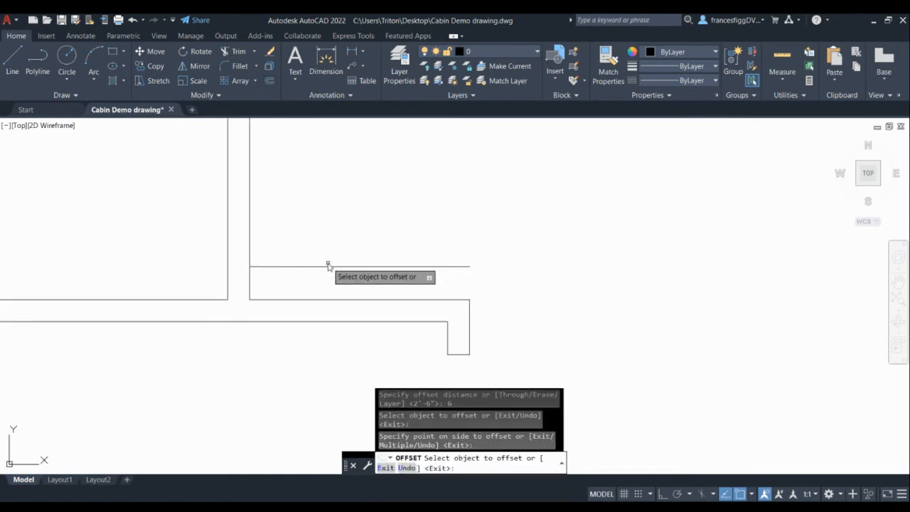
- Extend the new offset line across the upper vertical interior wall to its far face
{"action": "left_click", "coordinate": [255, 51]}
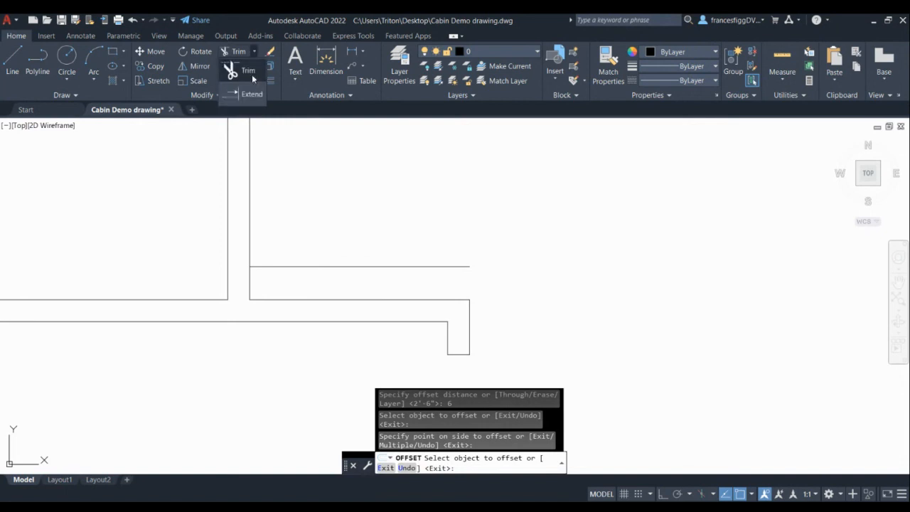
{"action": "left_click", "coordinate": [240, 92]}
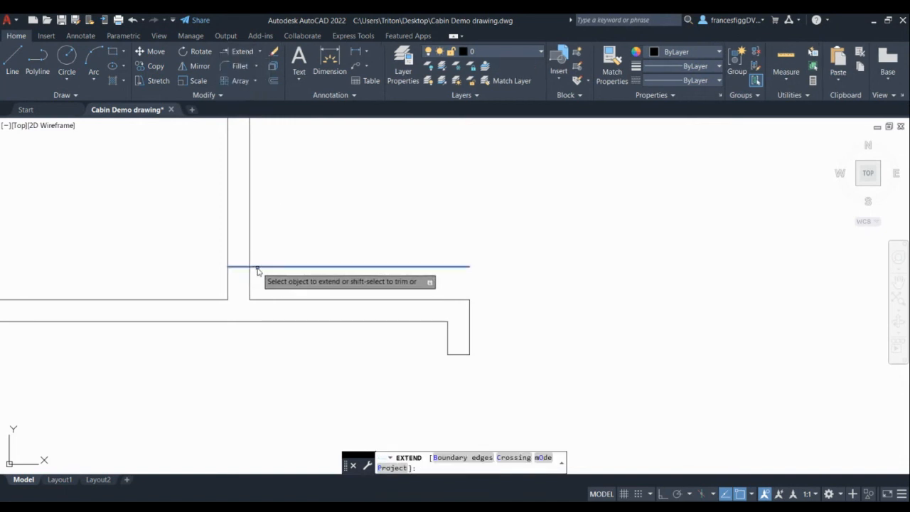
{"action": "left_click", "coordinate": [256, 267]}
- Offset the extended line across the upper vertical interior wall 30" upward to set the opening's width
{"action": "left_click", "coordinate": [273, 82]}
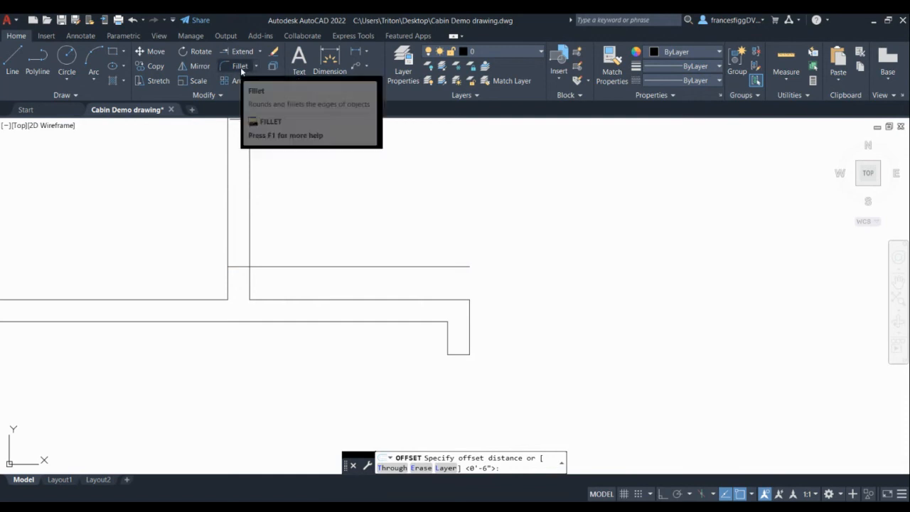
{"action": "type", "text": "30"}
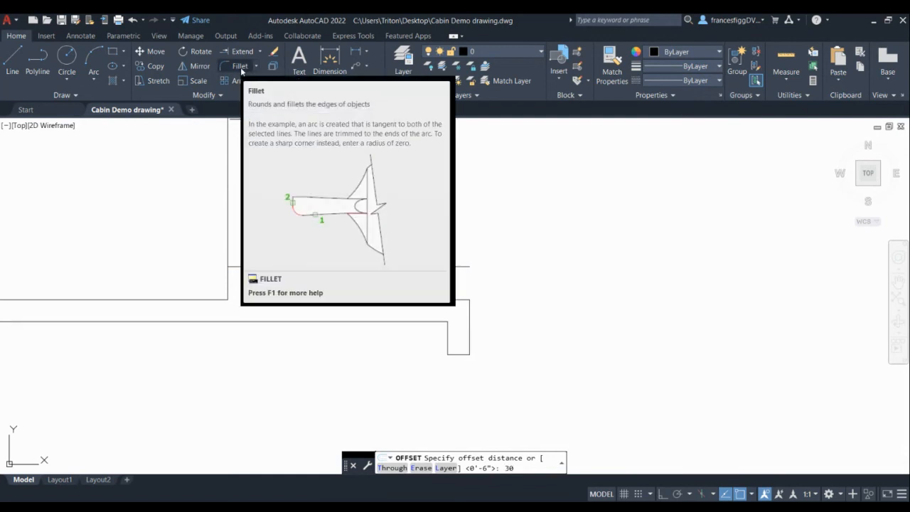
{"action": "key", "text": "Return"}
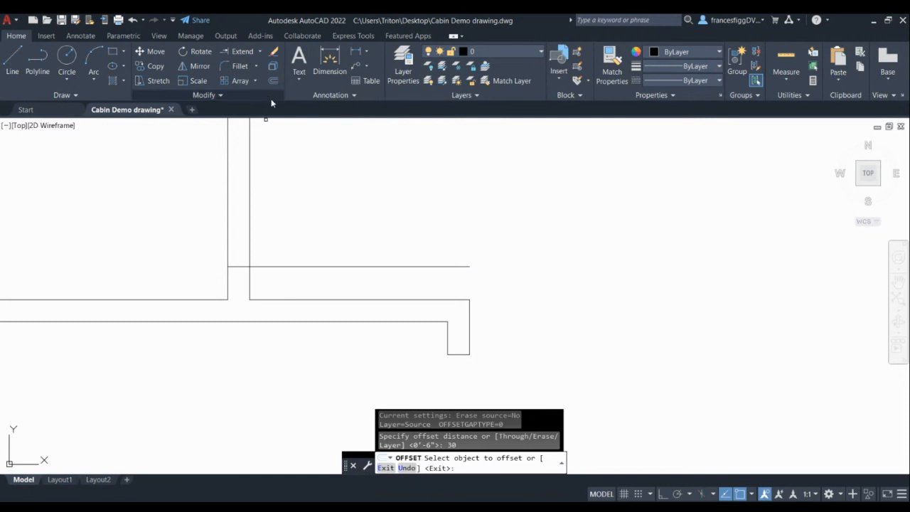
{"action": "left_click", "coordinate": [335, 266]}
{"action": "left_click", "coordinate": [331, 186]}
{"action": "scroll", "coordinate": [330, 187], "scroll_direction": "down", "scroll_amount": 4}
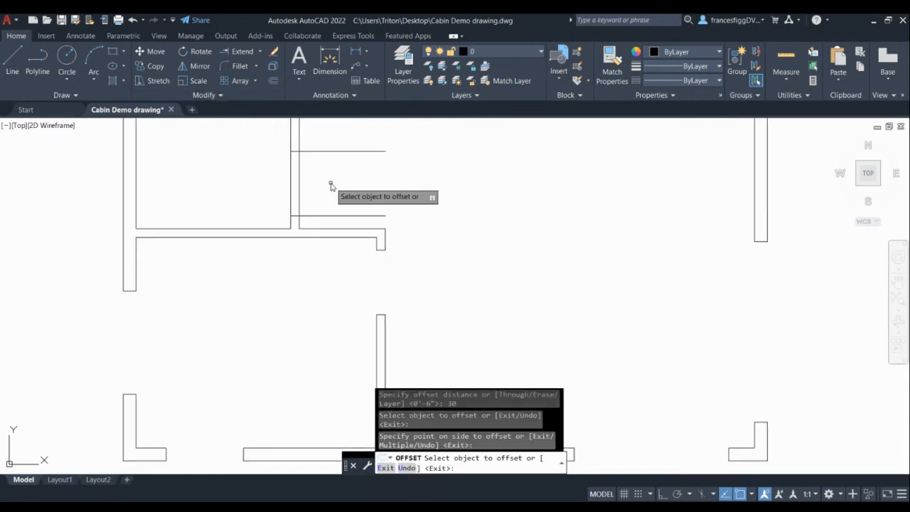
- Trim the overhangs and the wall lines between the two offset lines to open the upper vertical interior wall, and save the drawing
{"action": "left_click", "coordinate": [260, 52]}
{"action": "left_click", "coordinate": [242, 74]}
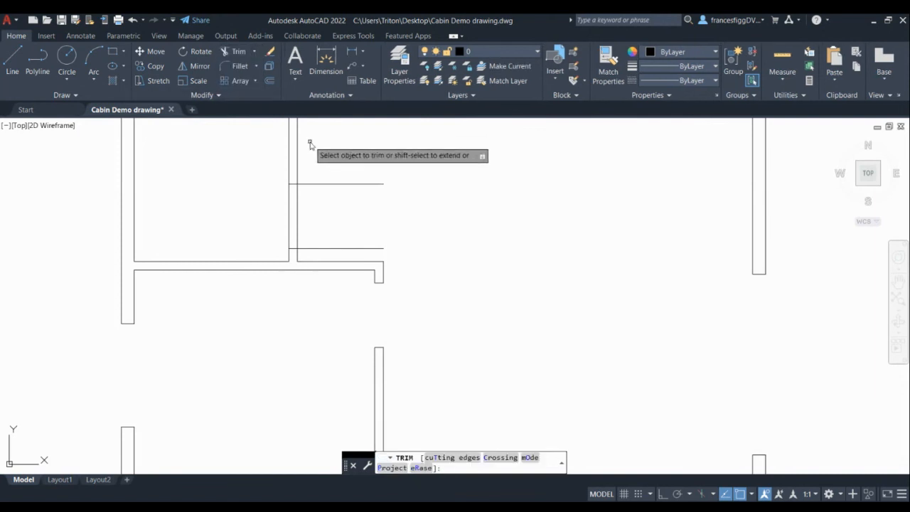
{"action": "left_click", "coordinate": [372, 177]}
{"action": "left_click", "coordinate": [326, 206]}
{"action": "key", "text": "Return"}
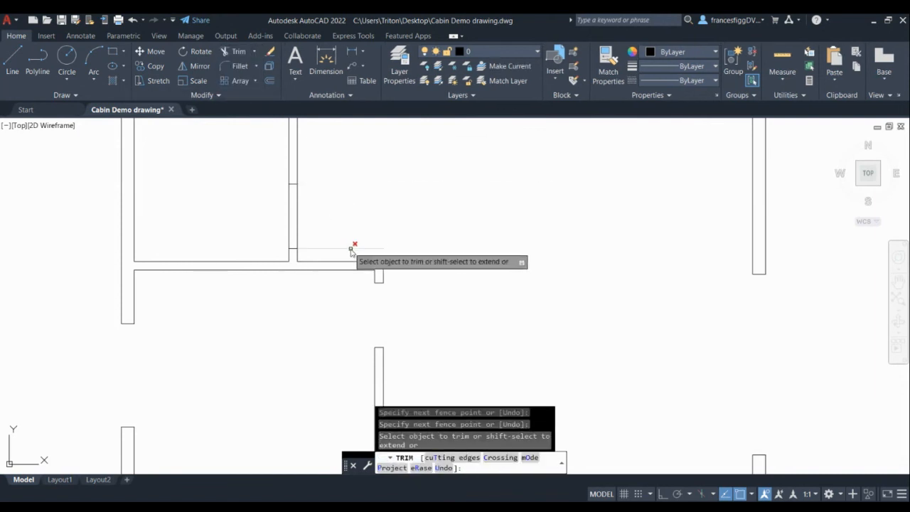
{"action": "left_click", "coordinate": [284, 209]}
{"action": "key", "text": "Return"}
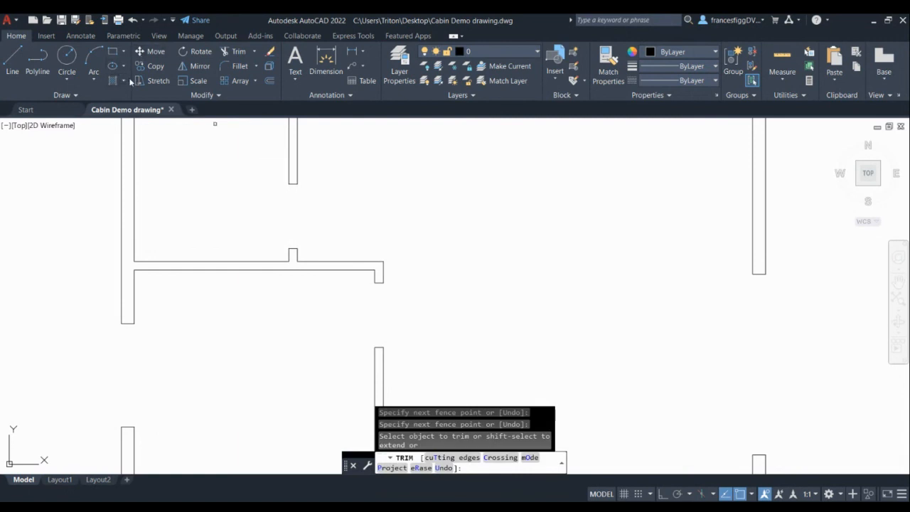
{"action": "key", "text": "Escape"}
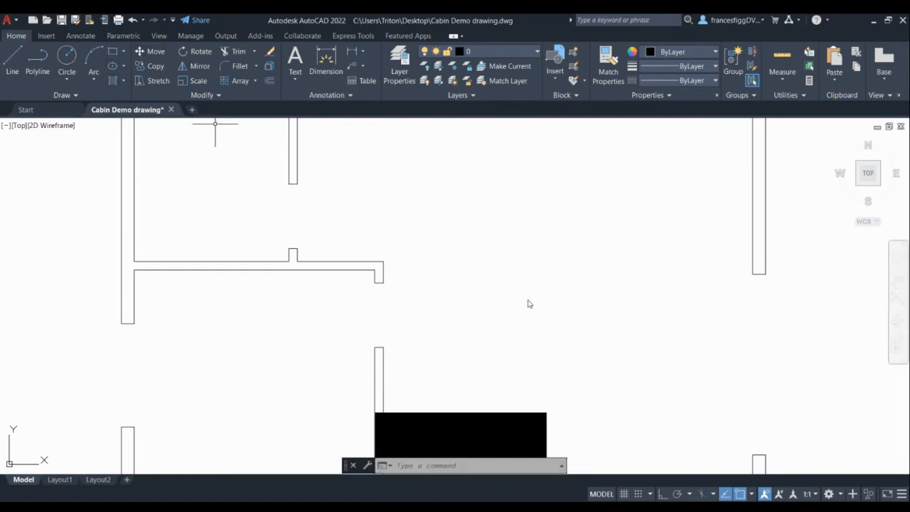
{"action": "key", "text": "ctrl+s"}
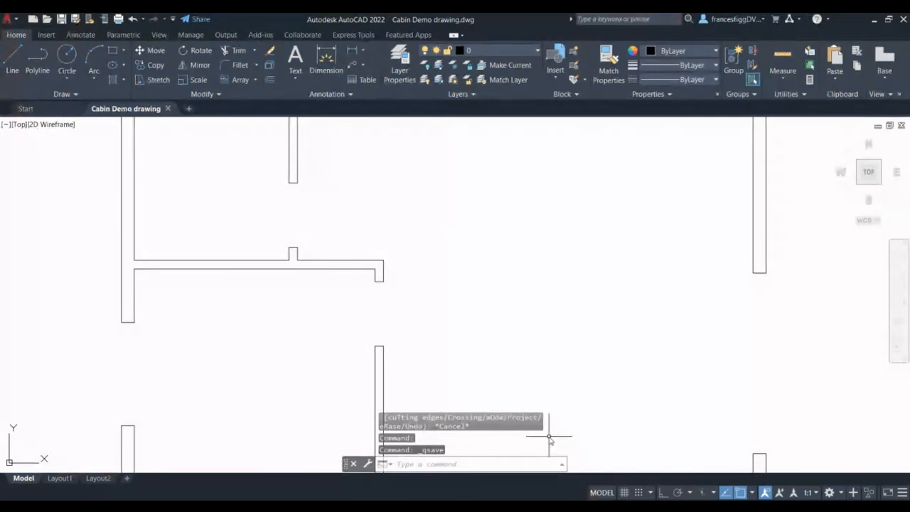
- Erase one stray vertical line standing to the right of the floor plan
{"action": "scroll", "coordinate": [548, 434], "scroll_direction": "down", "scroll_amount": 6}
{"action": "middle_click_drag", "start_coordinate": [548, 434], "coordinate": [502, 313]}
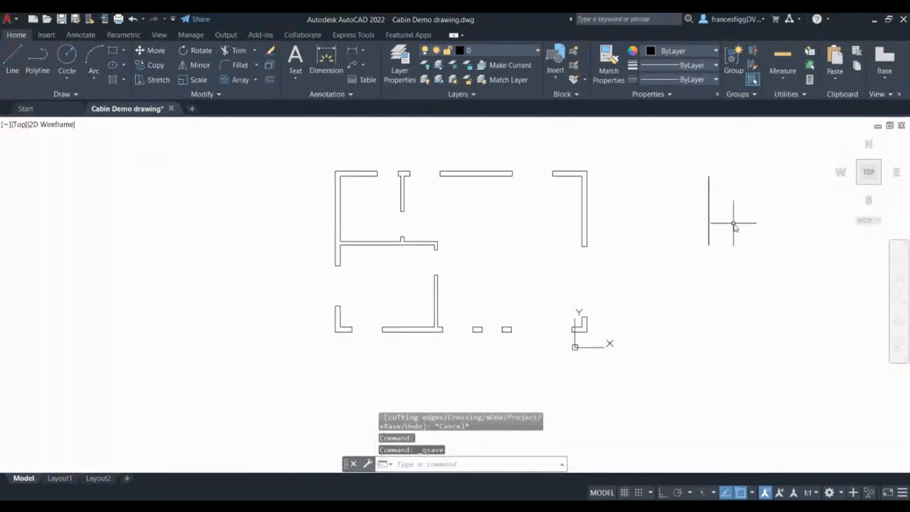
{"action": "left_click", "coordinate": [710, 226]}
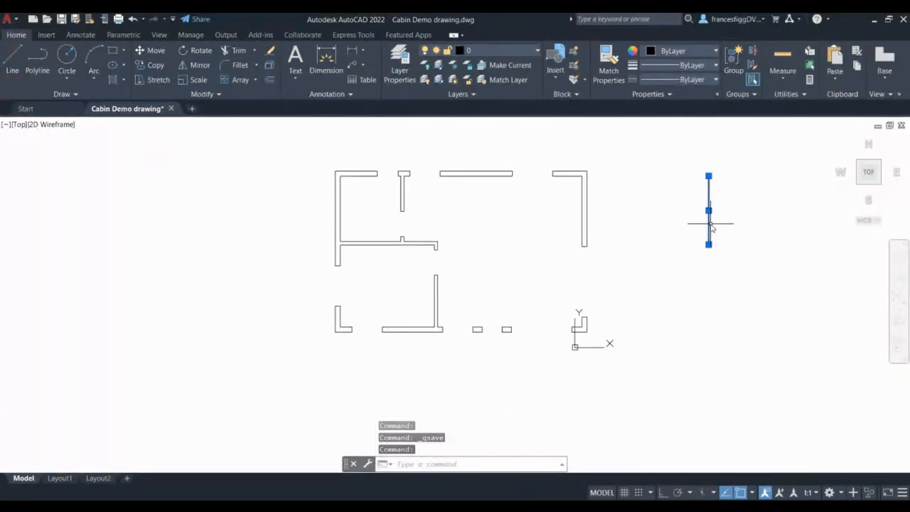
{"action": "key", "text": "Delete"}
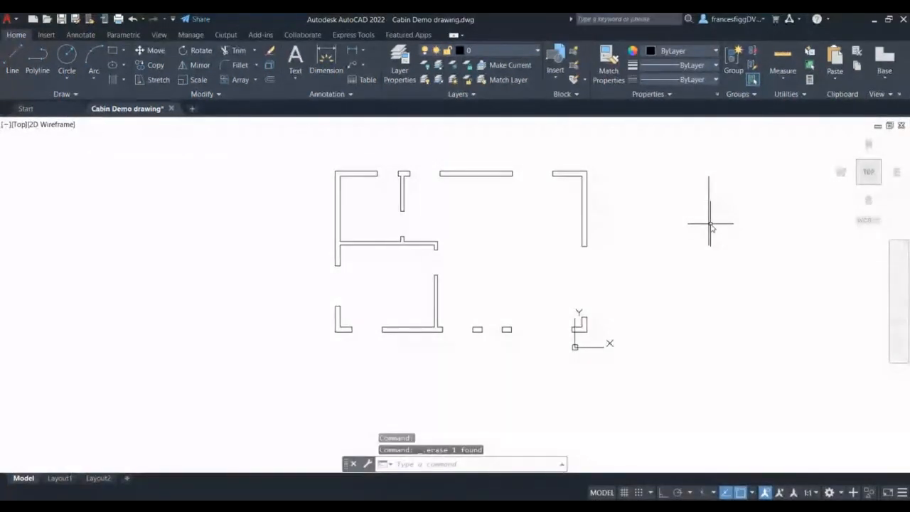
{"action": "left_click", "coordinate": [705, 226]}
{"action": "left_click", "coordinate": [711, 219]}
{"action": "left_click", "coordinate": [695, 227]}
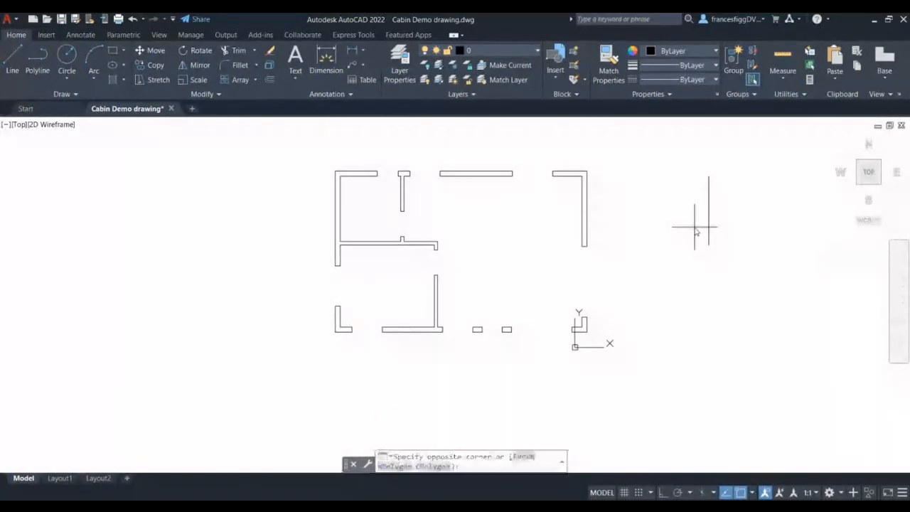
{"action": "left_click", "coordinate": [751, 169]}
{"action": "left_click", "coordinate": [746, 158]}
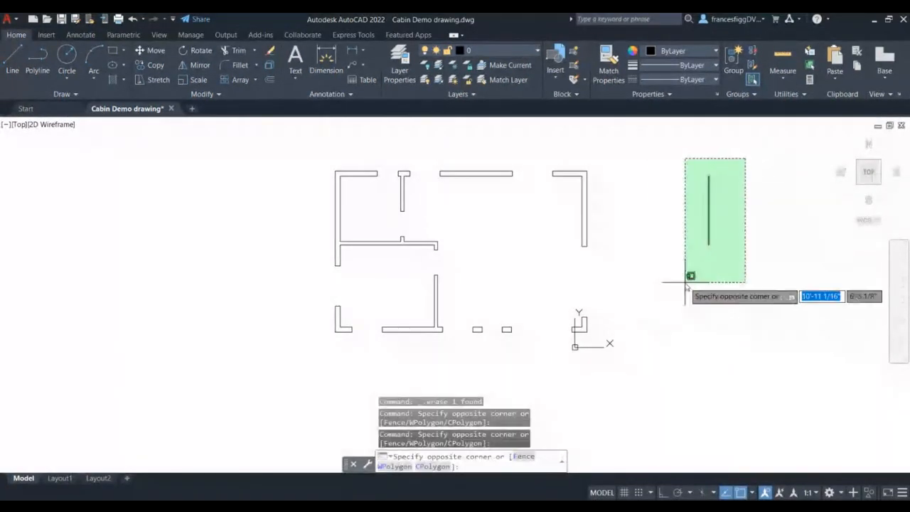
{"action": "left_click", "coordinate": [685, 281]}
{"action": "key", "text": "Escape"}
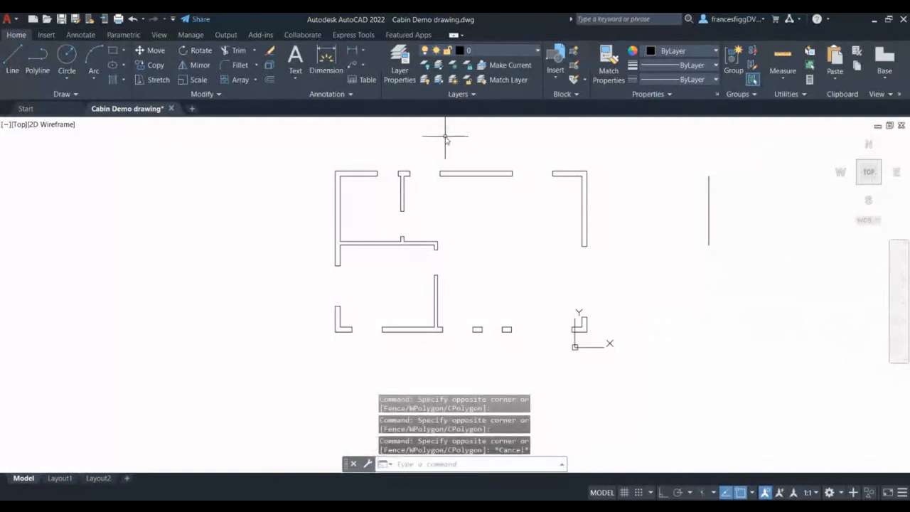
- Zoom to the extents of the drawing
{"action": "type", "text": "z"}
{"action": "key", "text": "Return"}
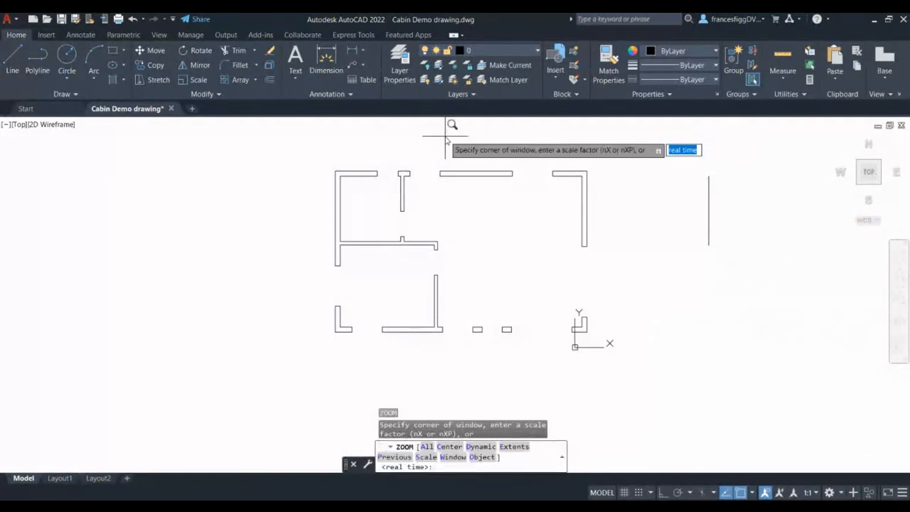
{"action": "key", "text": "Return"}
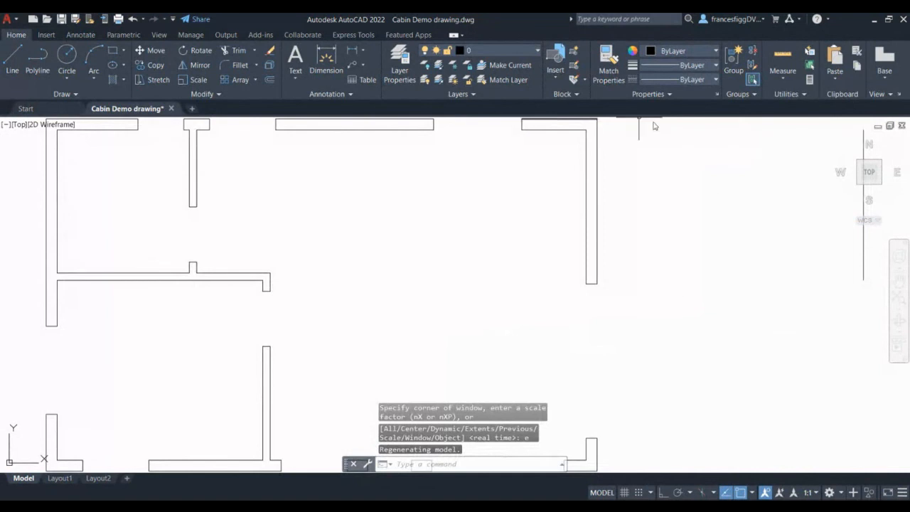
- Erase the remaining stray vertical line far to the right of the floor plan and zoom to the drawing's extents
{"action": "left_click", "coordinate": [863, 242]}
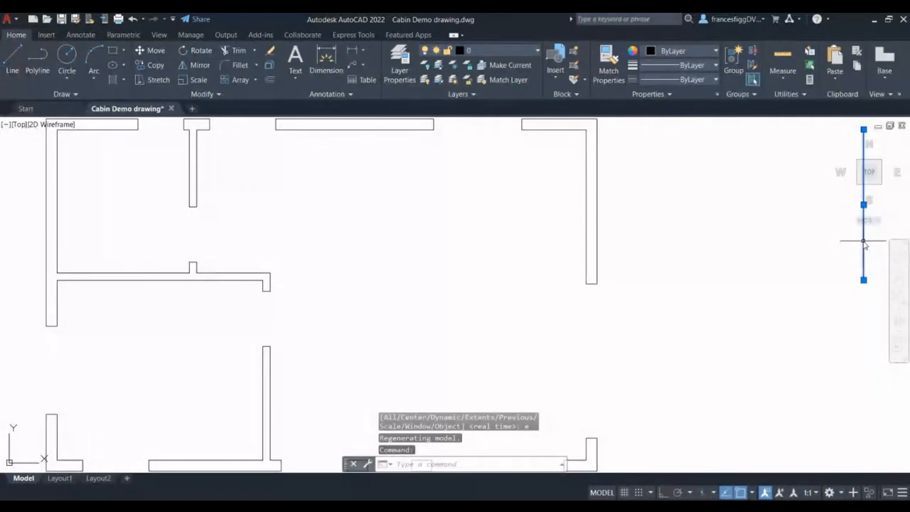
{"action": "key", "text": "Delete"}
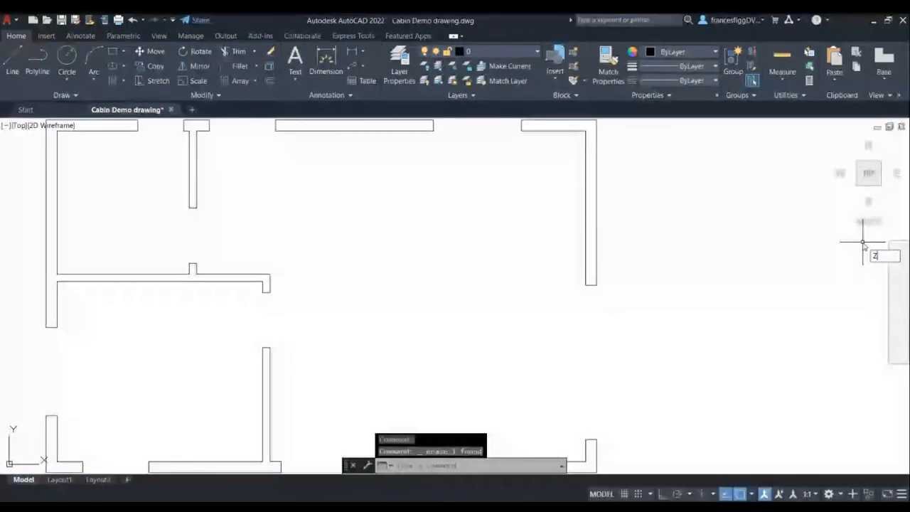
{"action": "key", "text": "Return"}
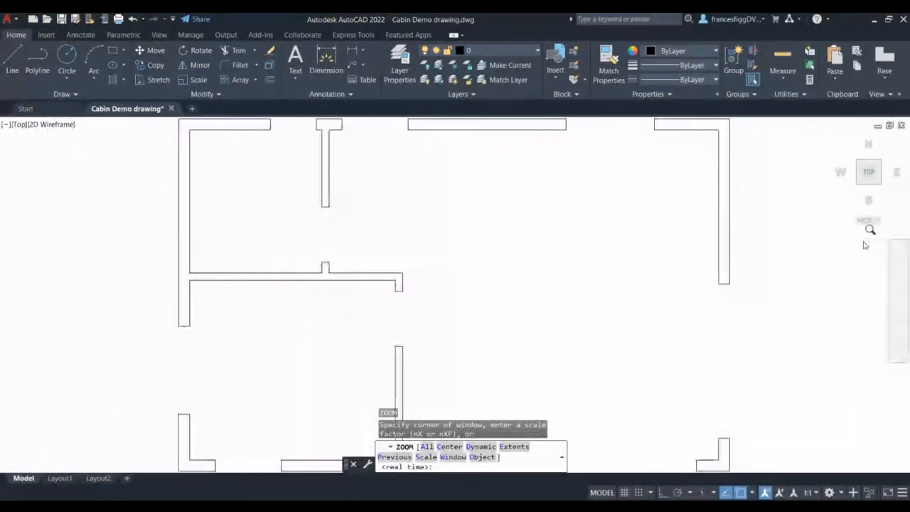
{"action": "type", "text": "e"}
{"action": "key", "text": "Return"}
- Bring the whole cabin floor plan into closer view and save the drawing
{"action": "middle_click_drag", "start_coordinate": [862, 232], "coordinate": [566, 252]}
{"action": "scroll", "coordinate": [521, 184], "scroll_direction": "up", "scroll_amount": 2}
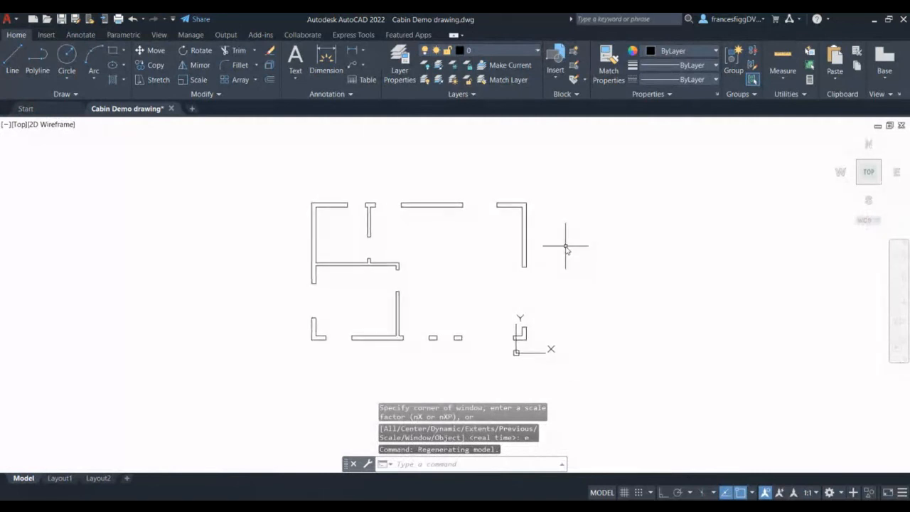
{"action": "scroll", "coordinate": [565, 246], "scroll_direction": "up", "scroll_amount": 2}
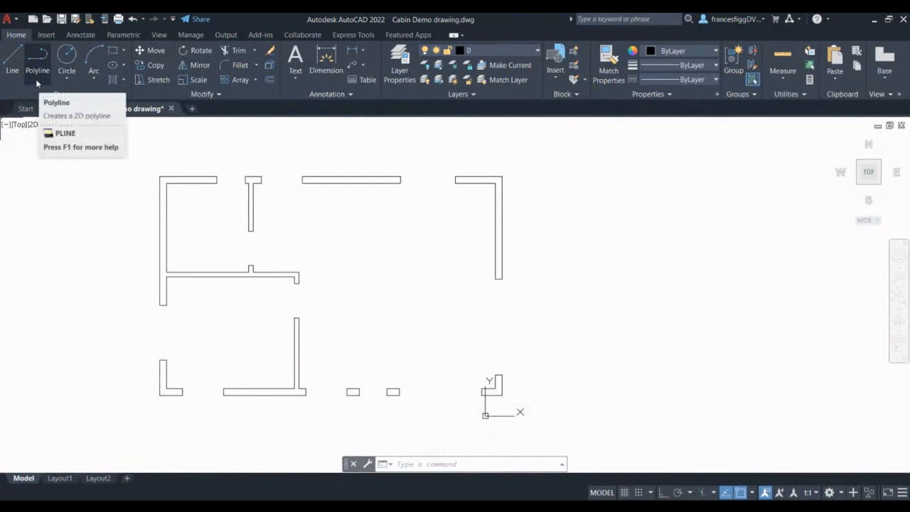
{"action": "key", "text": "ctrl+s"}
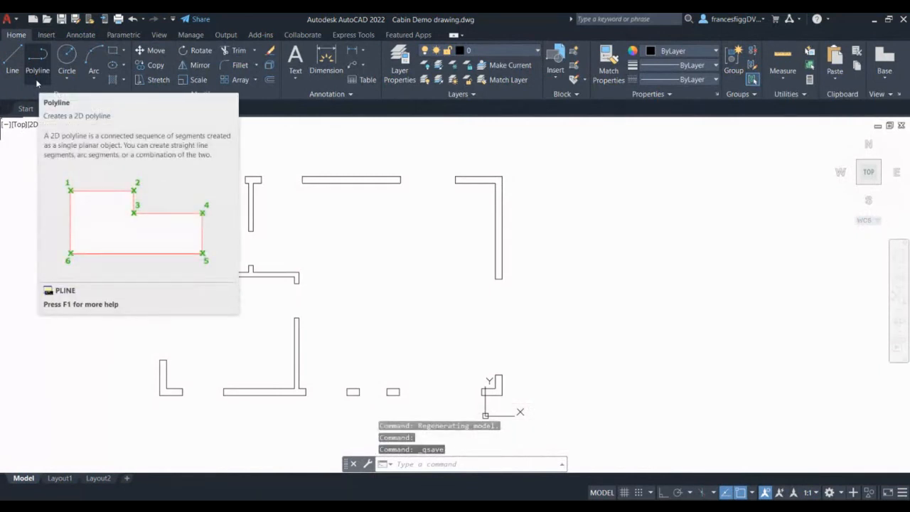